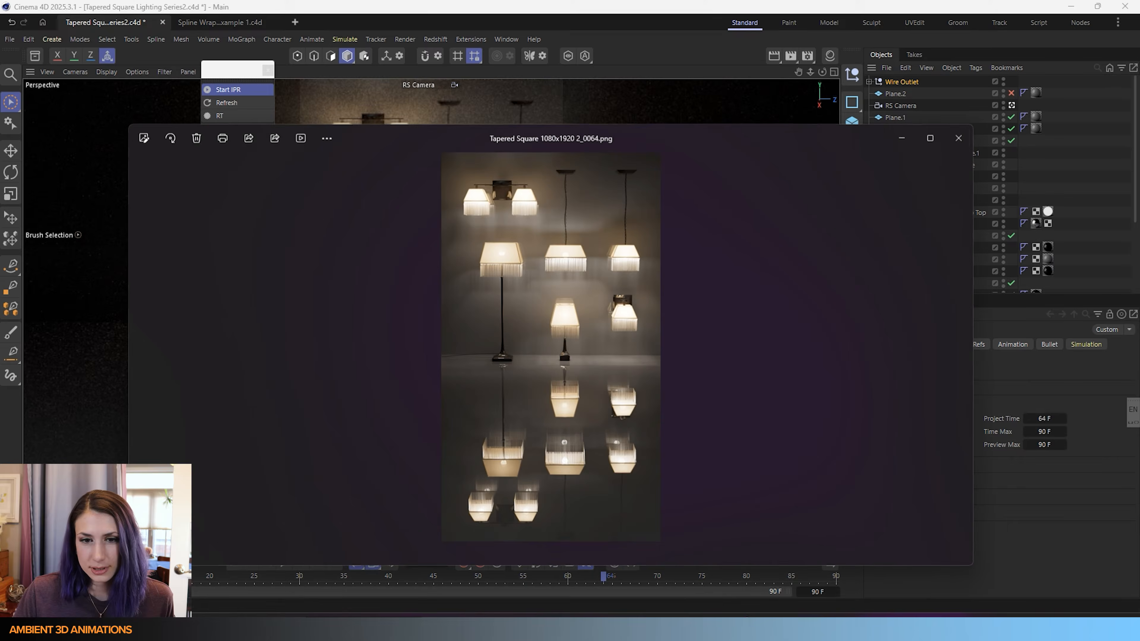
# View the rendered image Tapered Square 1080x1920 2_0064.png enlarged, and close it.
pyautogui.moveTo(748, 131); pyautogui.dragTo(534, 10)
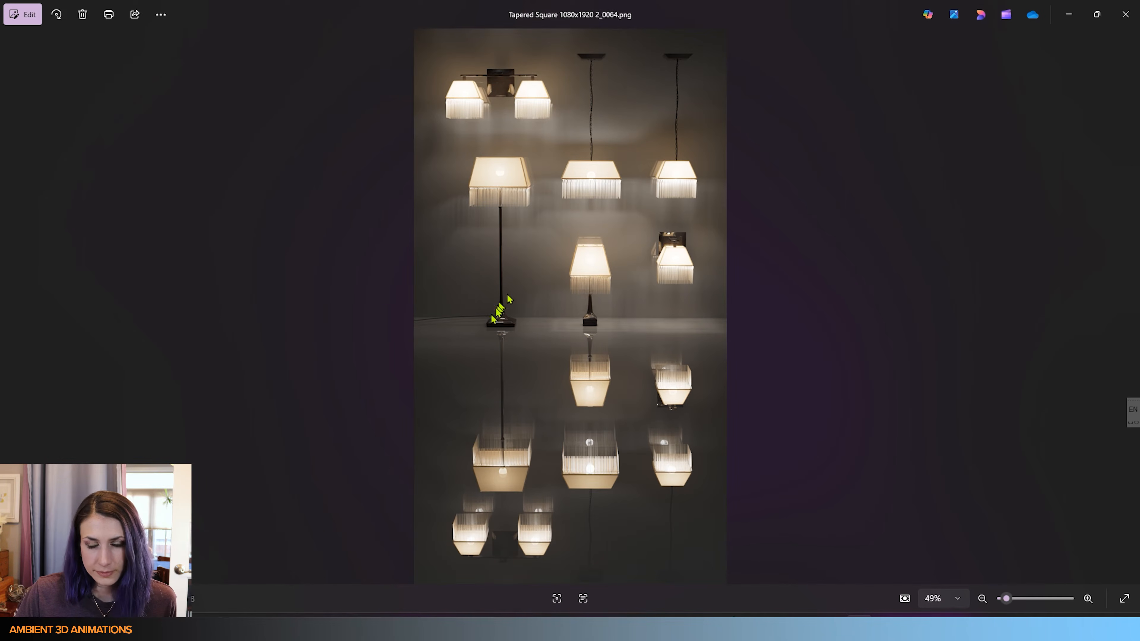
pyautogui.click(1130, 15)
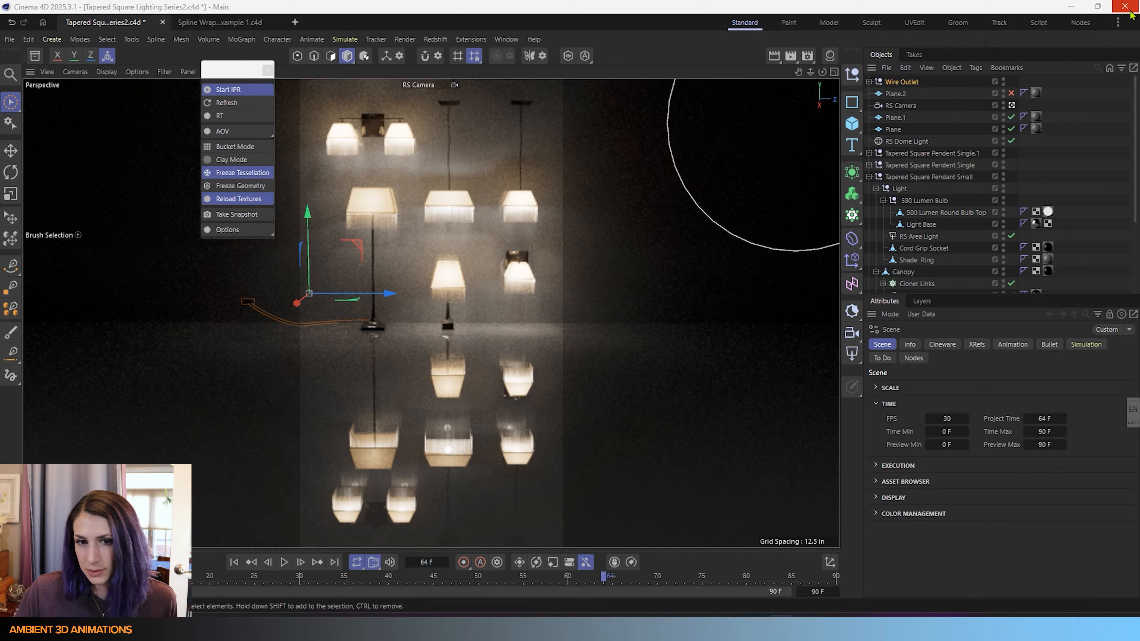
# Stop the IPR render, leave the RS Camera view and collapse the Tapered Square Pendant Small group to view the wire outlet.
pyautogui.click(229, 91)
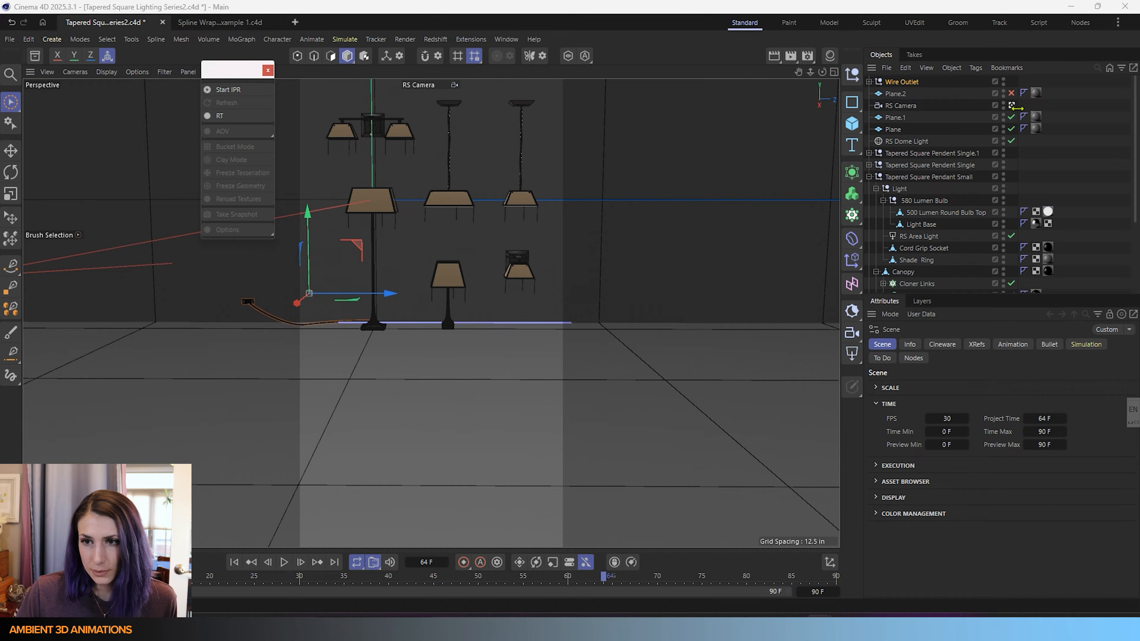
pyautogui.click(1012, 106)
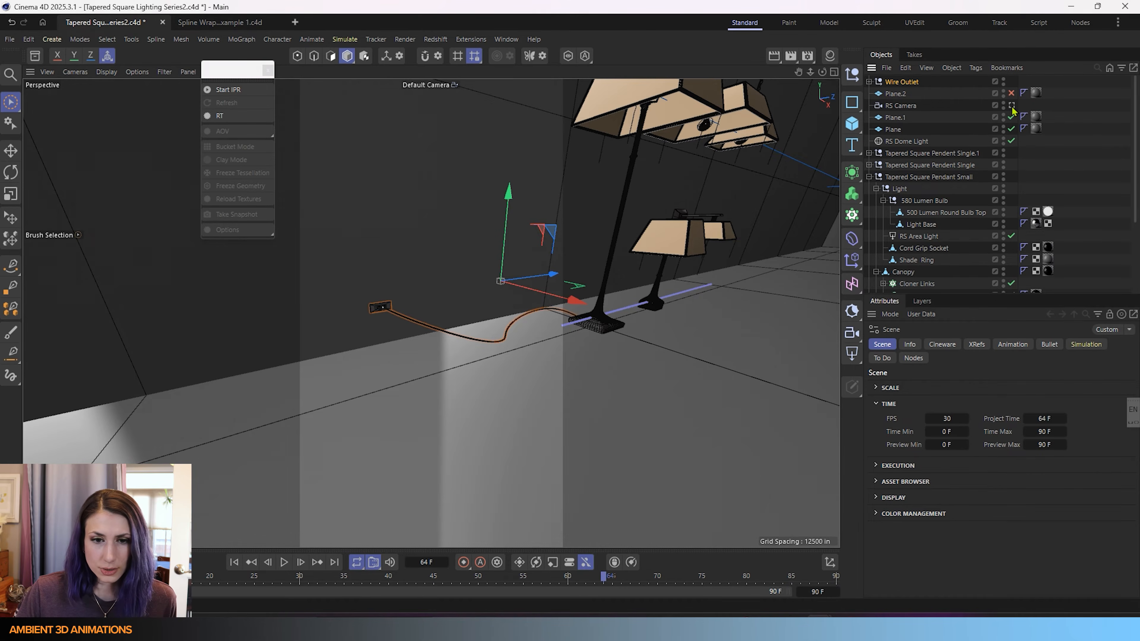
pyautogui.click(870, 177)
pyautogui.scroll(5, 397, 332)
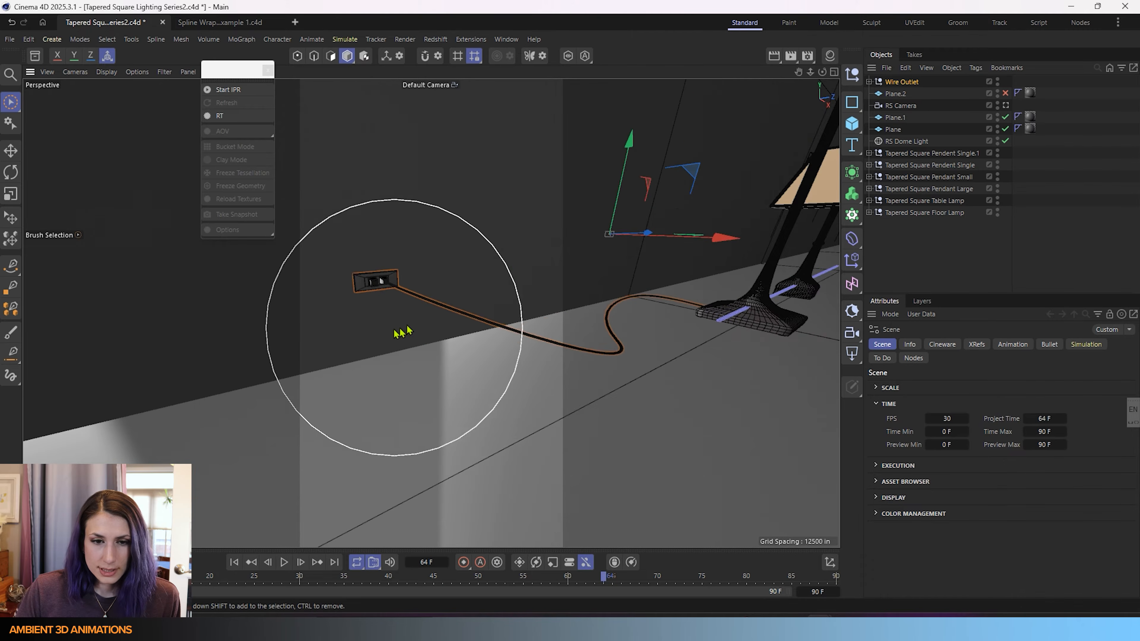
pyautogui.scroll(5, 509, 326)
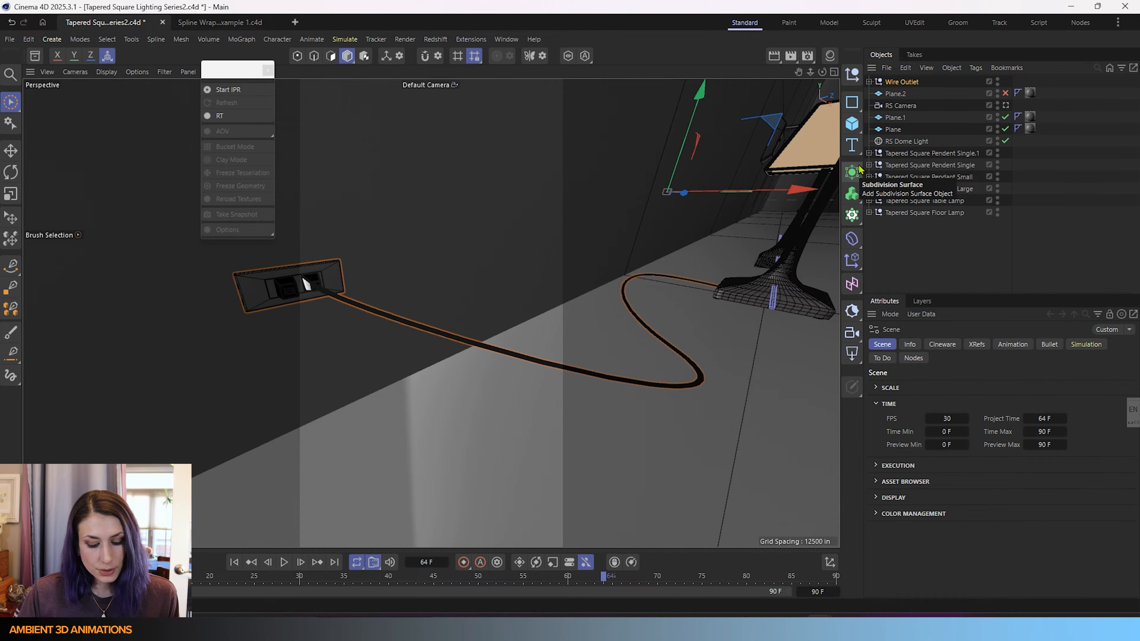
# Search the object commands for the Spline Wrap deformer.
pyautogui.hotkey('shift', 'c')
pyautogui.press('BackSpace')
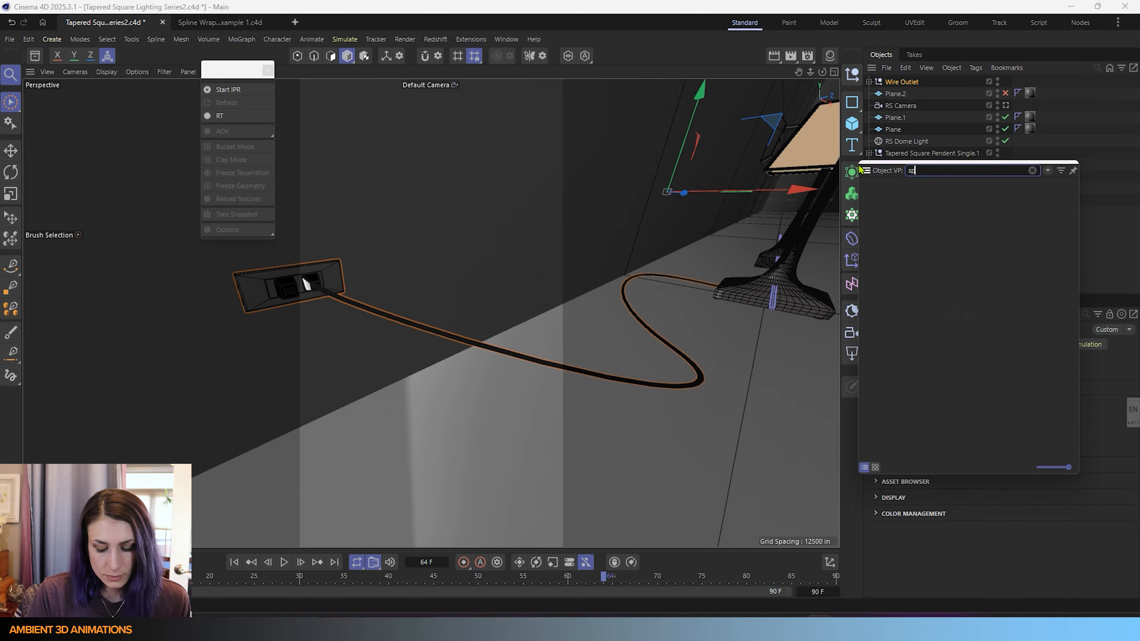
pyautogui.write('spline ma')
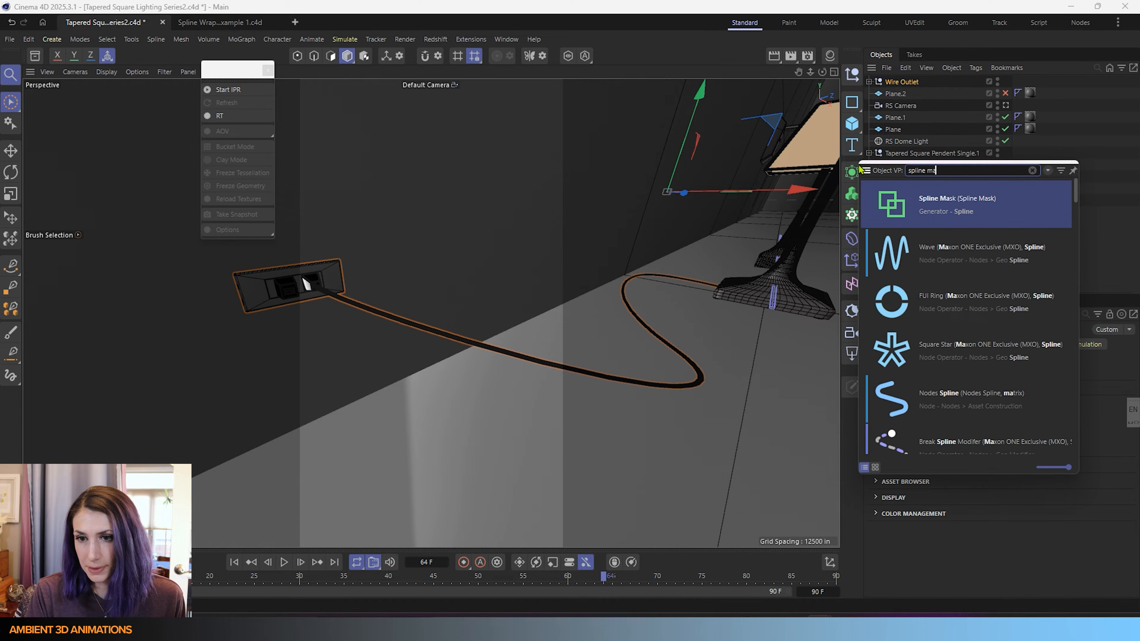
pyautogui.write('sk')
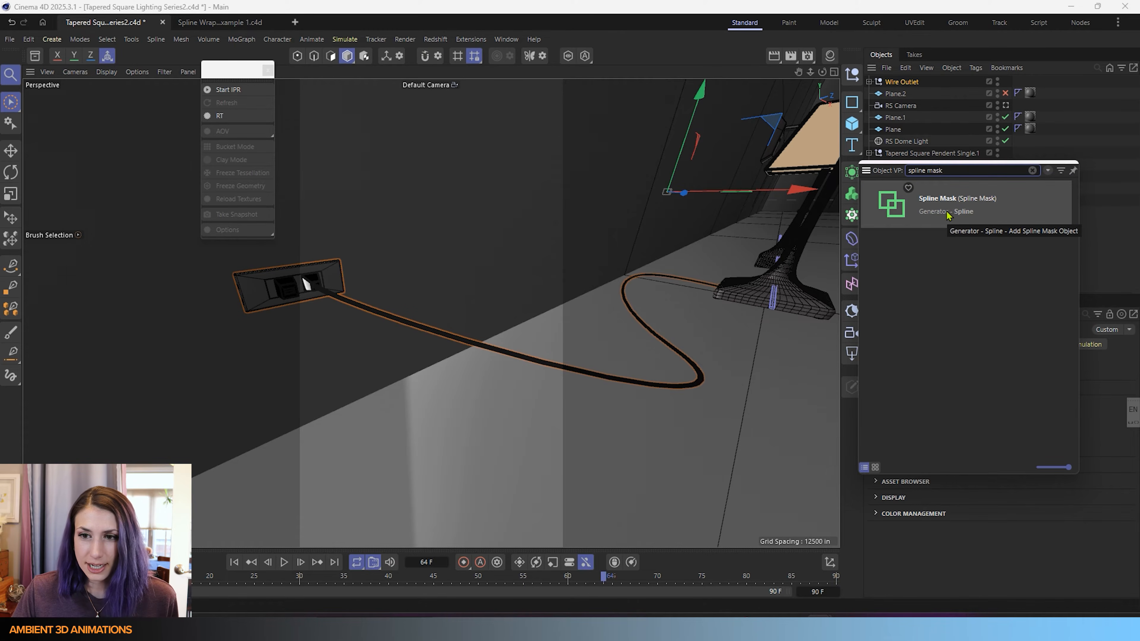
pyautogui.press('BackSpace')
pyautogui.press('BackSpace')
pyautogui.press('BackSpace')
pyautogui.press('BackSpace')
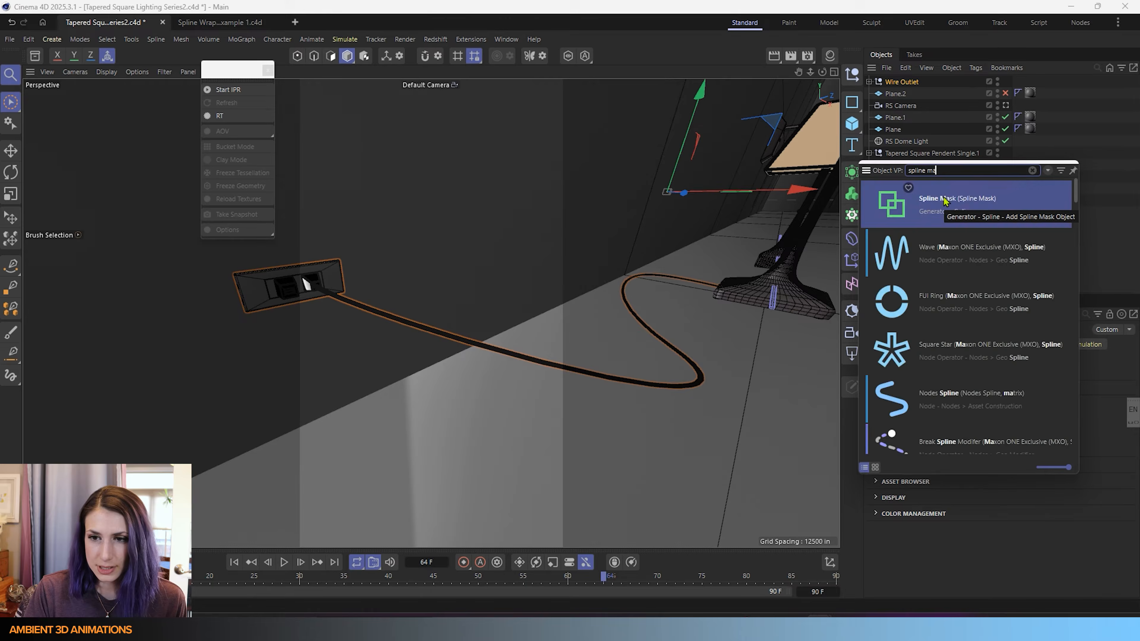
pyautogui.write('s')
pyautogui.press('BackSpace')
pyautogui.write('wrap')
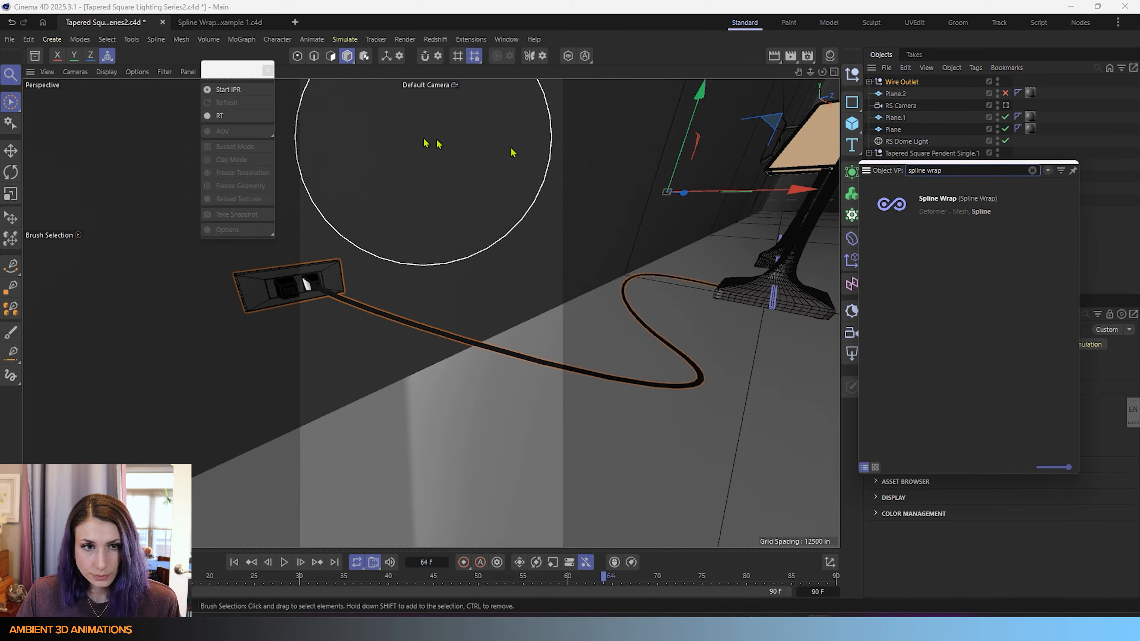
# Switch to the Spline Wrap Example 1.c4d document and locate Spline Wrap among the deformers.
pyautogui.click(211, 21)
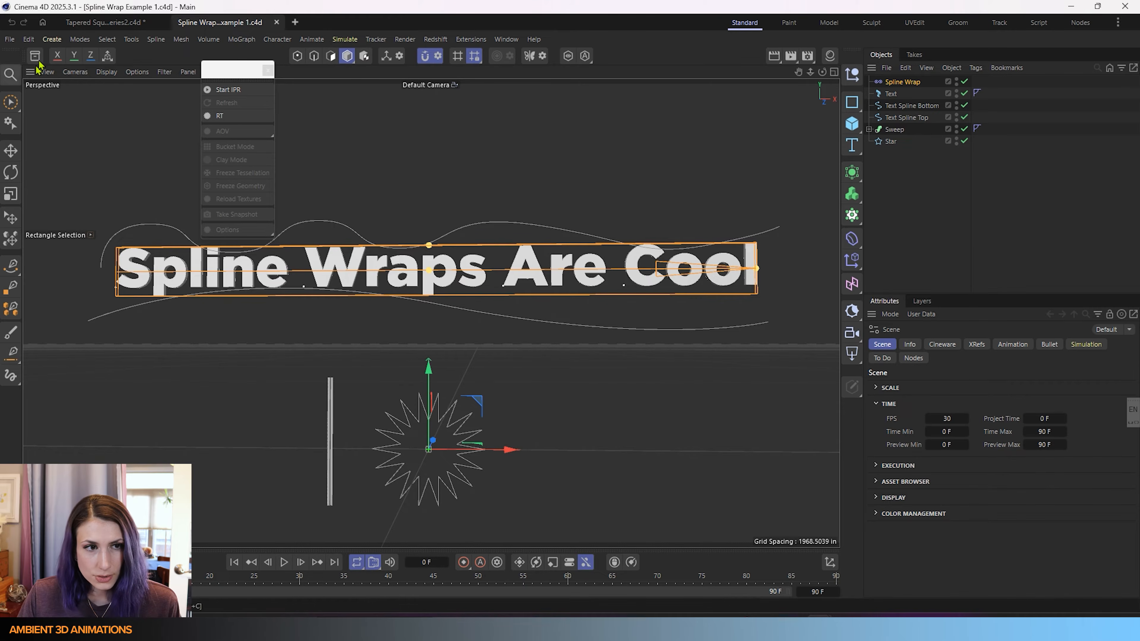
pyautogui.click(52, 39)
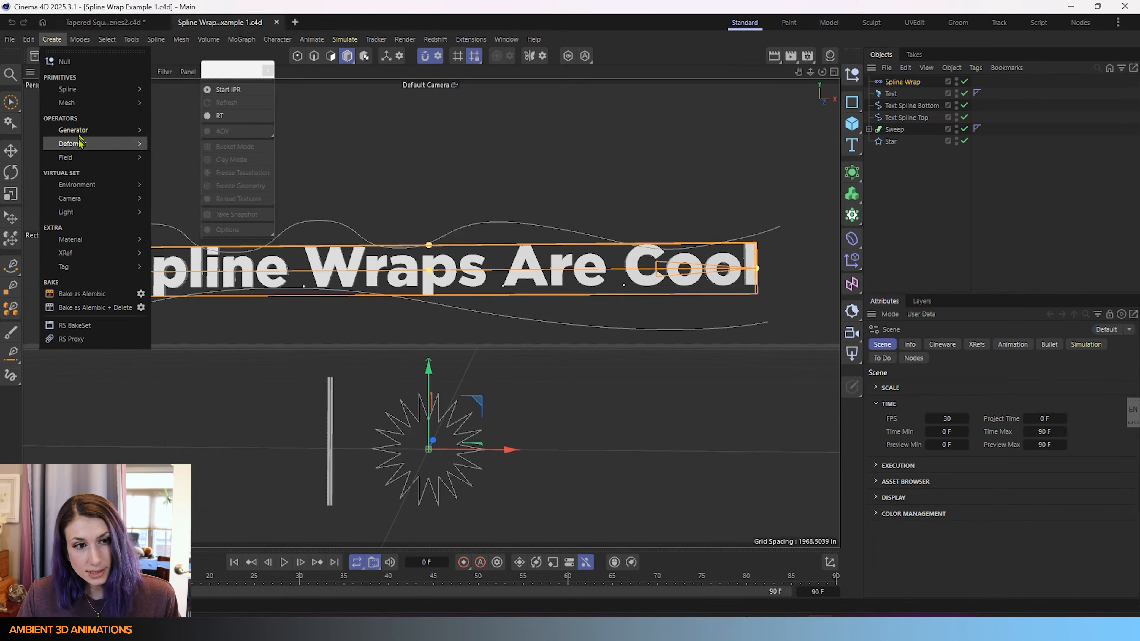
pyautogui.moveTo(79, 145)
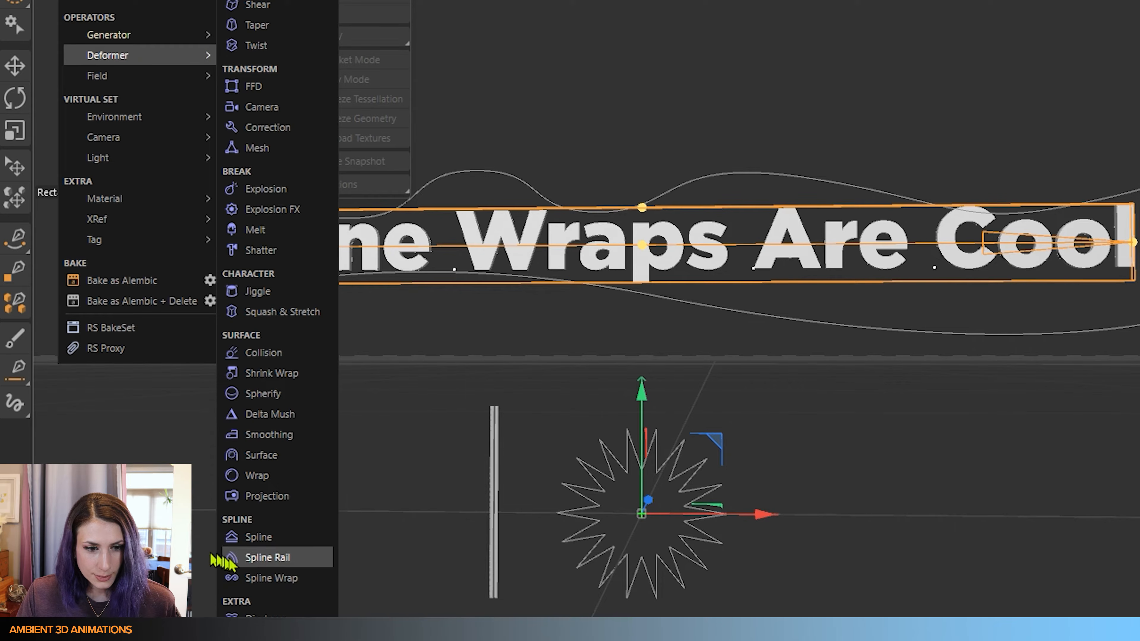
pyautogui.click(249, 582)
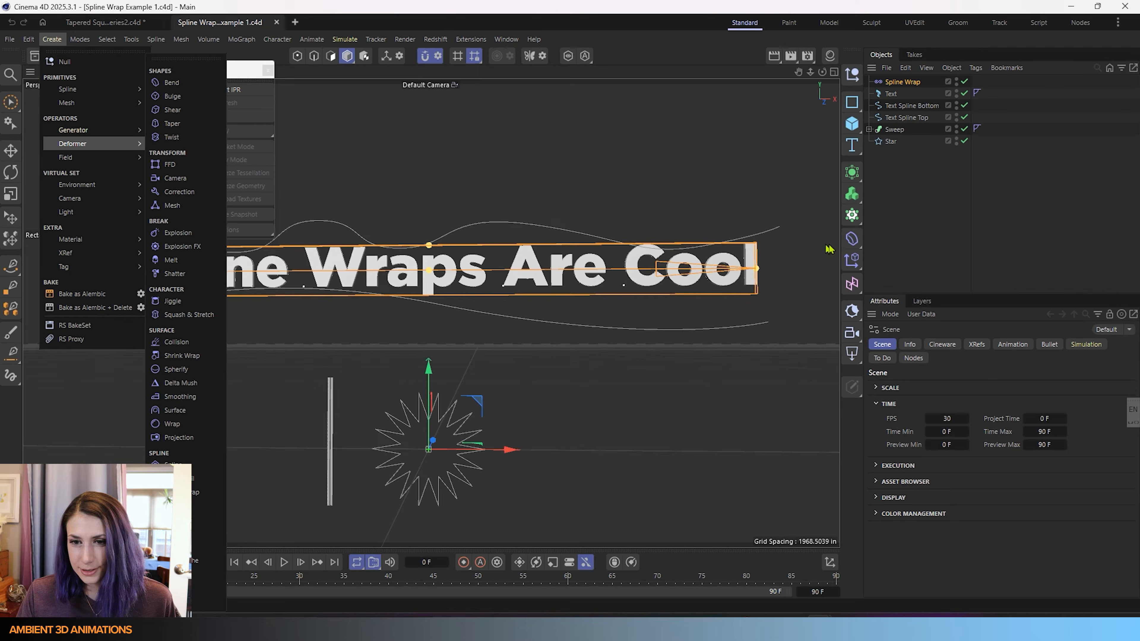
pyautogui.click(853, 242)
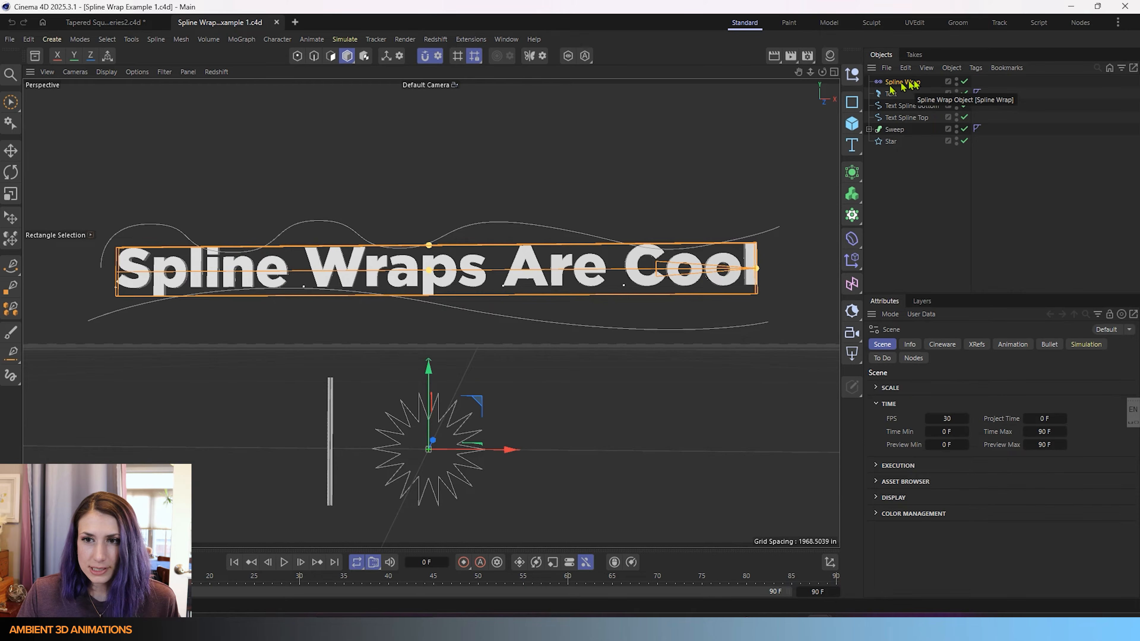
# Show the properties of the text's existing Spline Wrap and look over the available deformers.
pyautogui.click(902, 83)
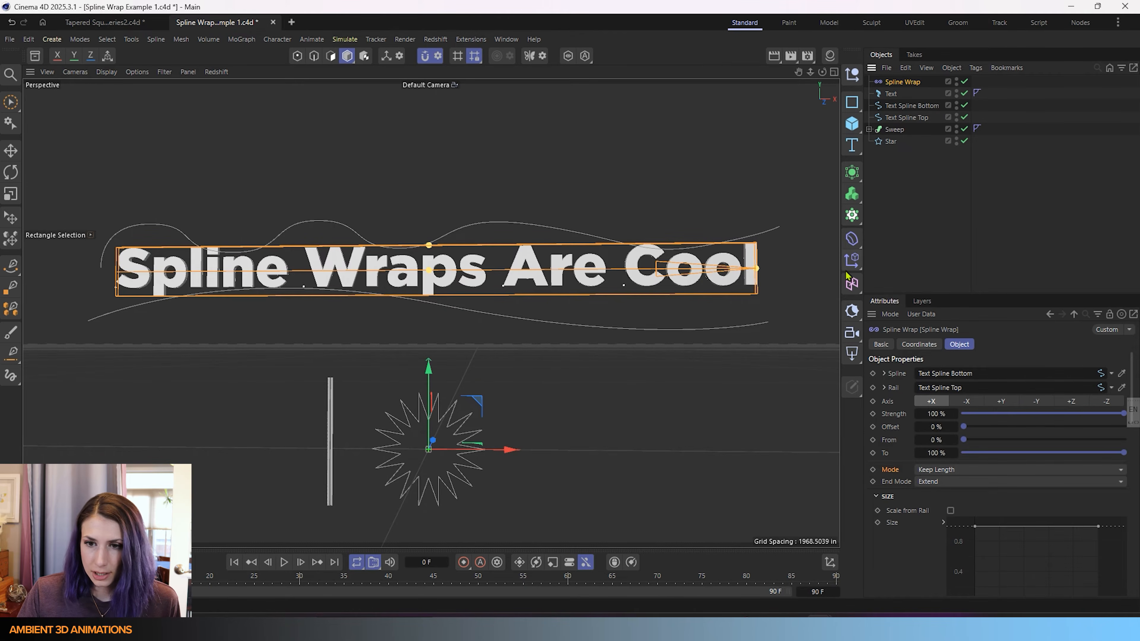
pyautogui.click(853, 238)
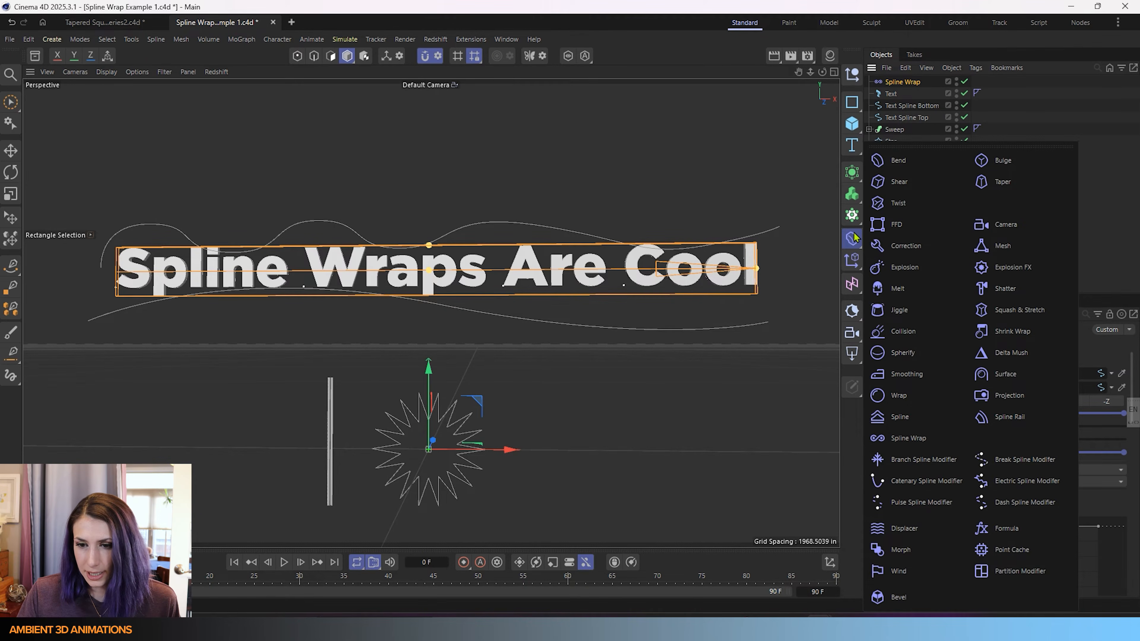
pyautogui.click(674, 113)
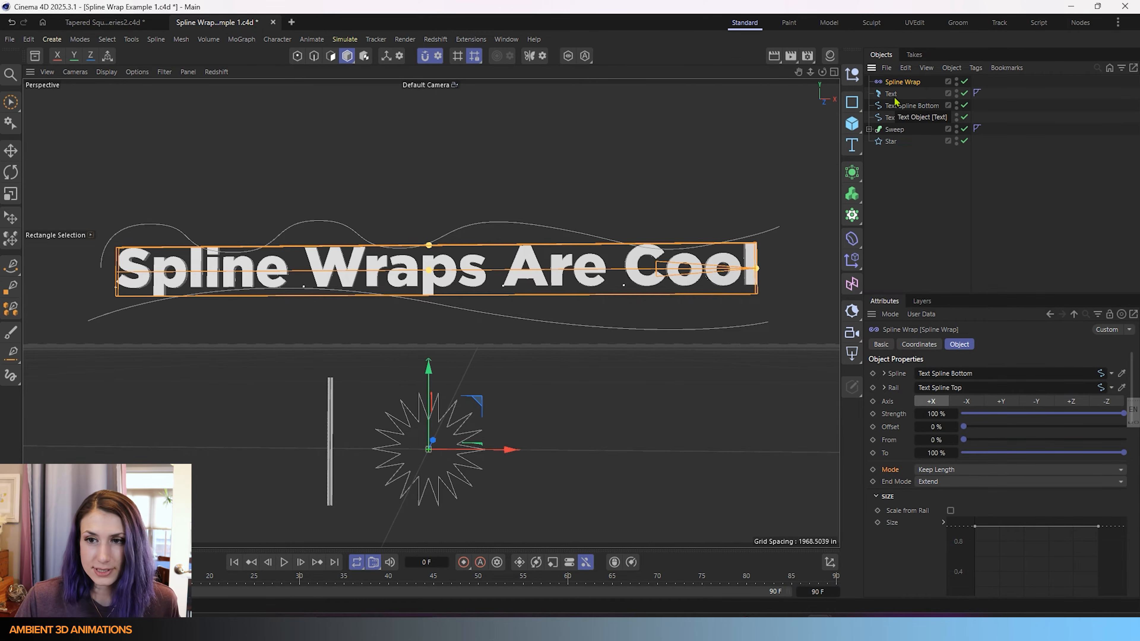
# Add a new Spline Wrap deformer and place it below the Star in the object hierarchy.
pyautogui.click(853, 239)
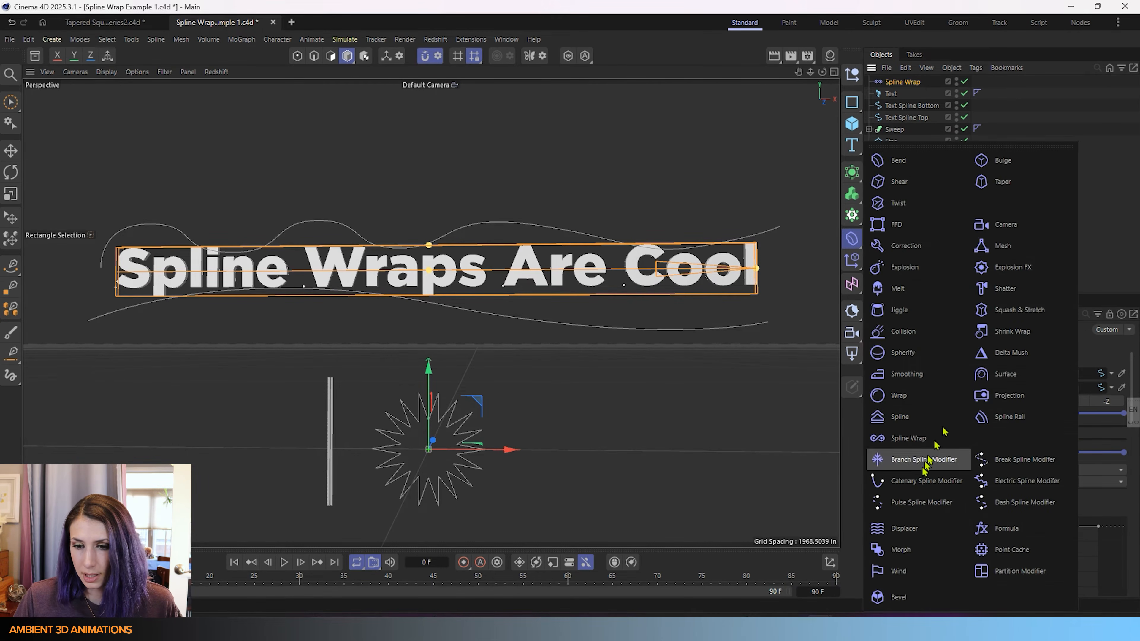
pyautogui.click(911, 438)
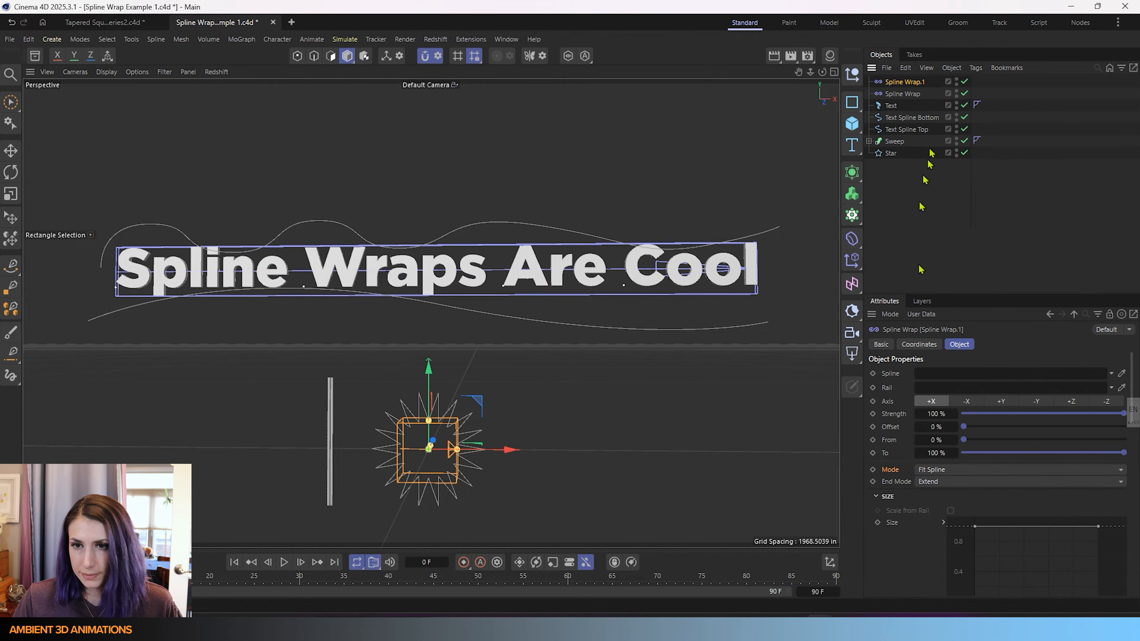
pyautogui.moveTo(912, 85); pyautogui.dragTo(918, 193)
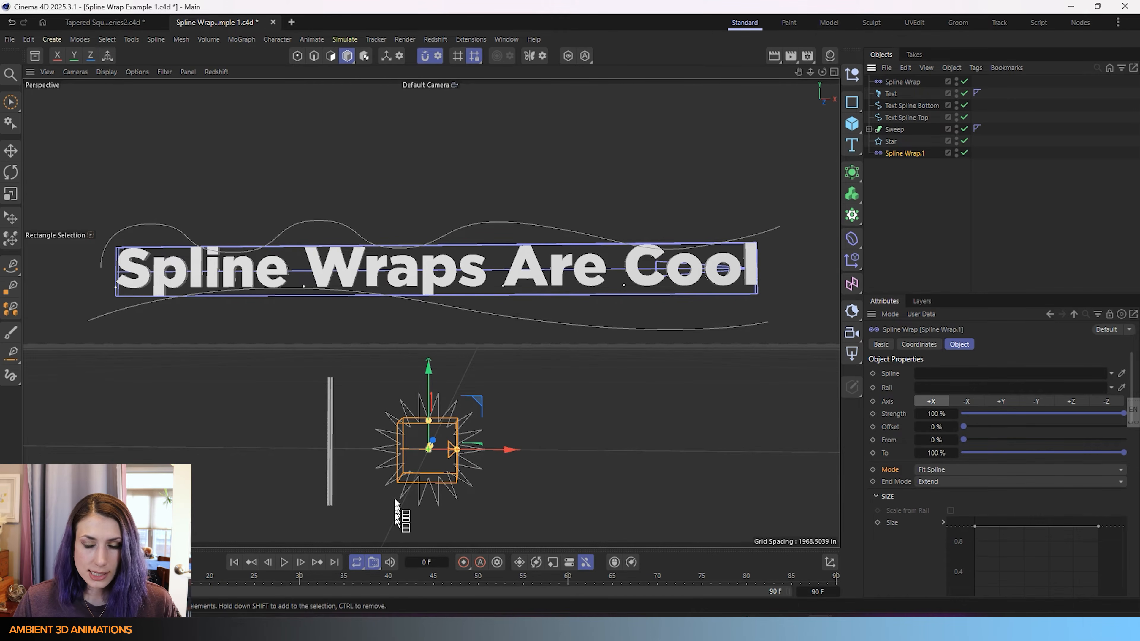
# Expand the Sweep object and examine its Star.1 profile, the spline primitives and the settings of its path Spline.
pyautogui.scroll(3, 395, 485)
pyautogui.scroll(2, 395, 484)
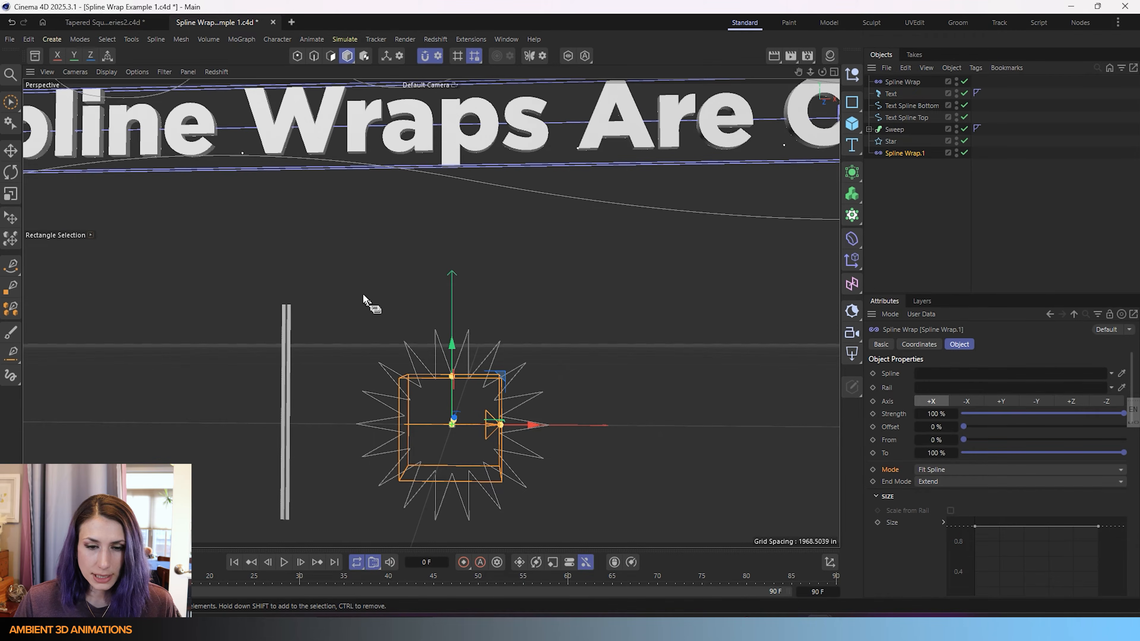
pyautogui.keyDown('alt'); pyautogui.moveTo(390, 436); pyautogui.dragTo(387, 361, button='middle'); pyautogui.keyUp('alt')
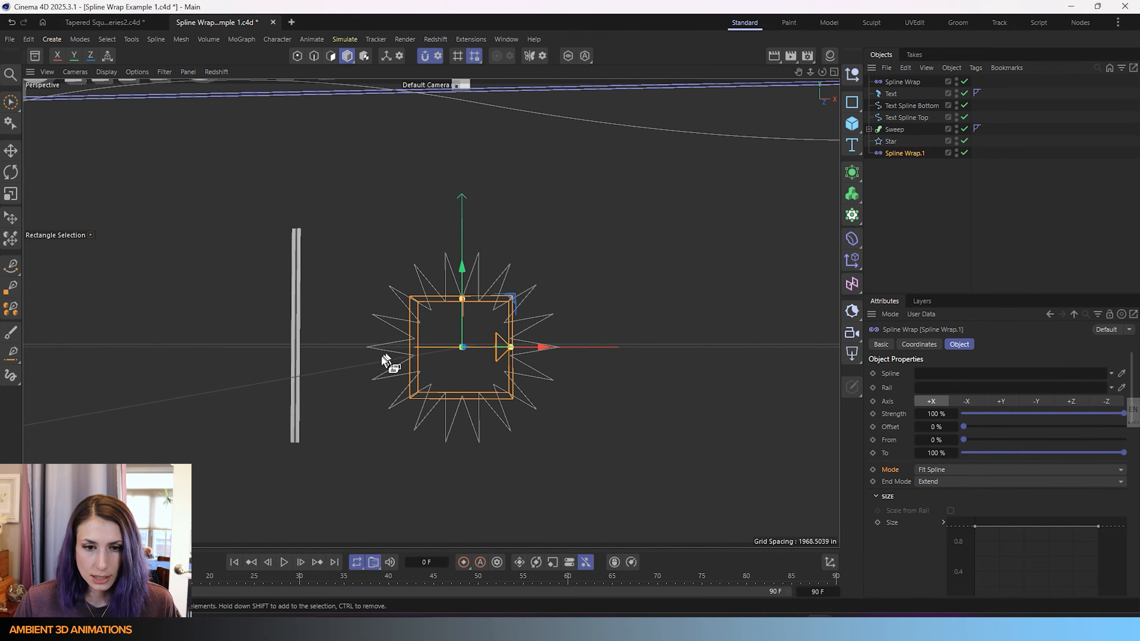
pyautogui.keyDown('alt'); pyautogui.moveTo(386, 359); pyautogui.dragTo(359, 368); pyautogui.keyUp('alt')
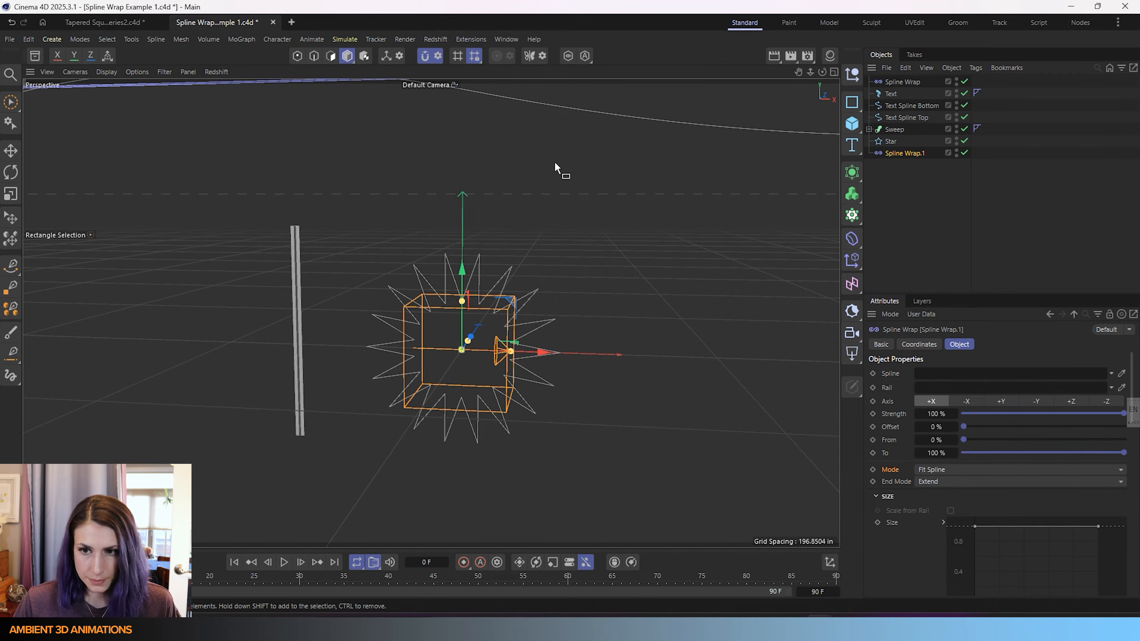
pyautogui.click(893, 131)
pyautogui.click(821, 147)
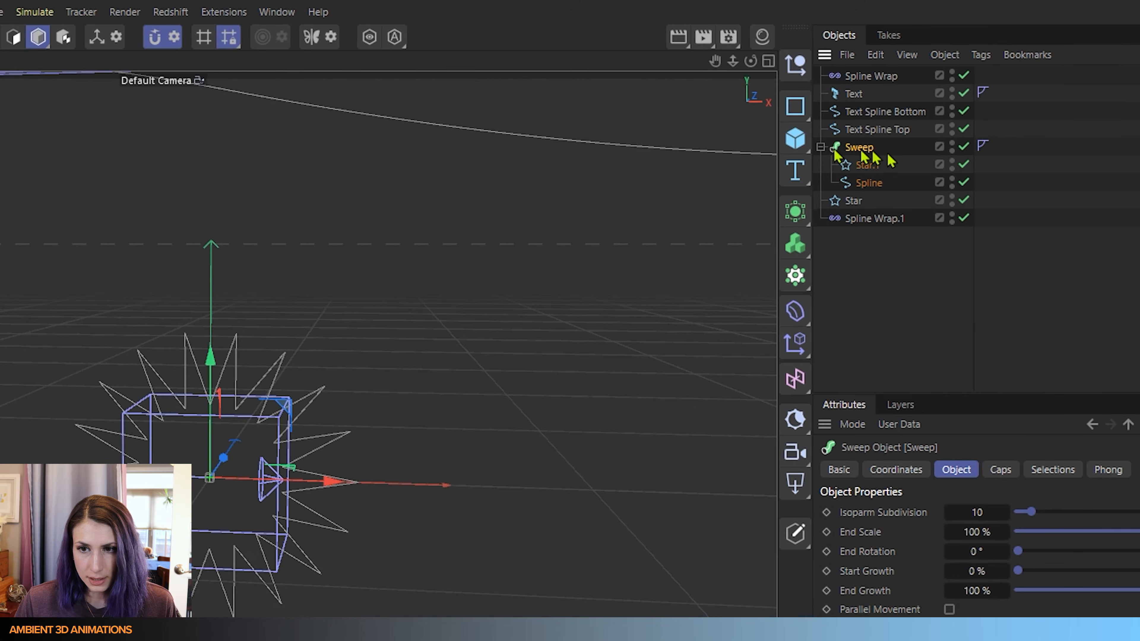
pyautogui.click(864, 165)
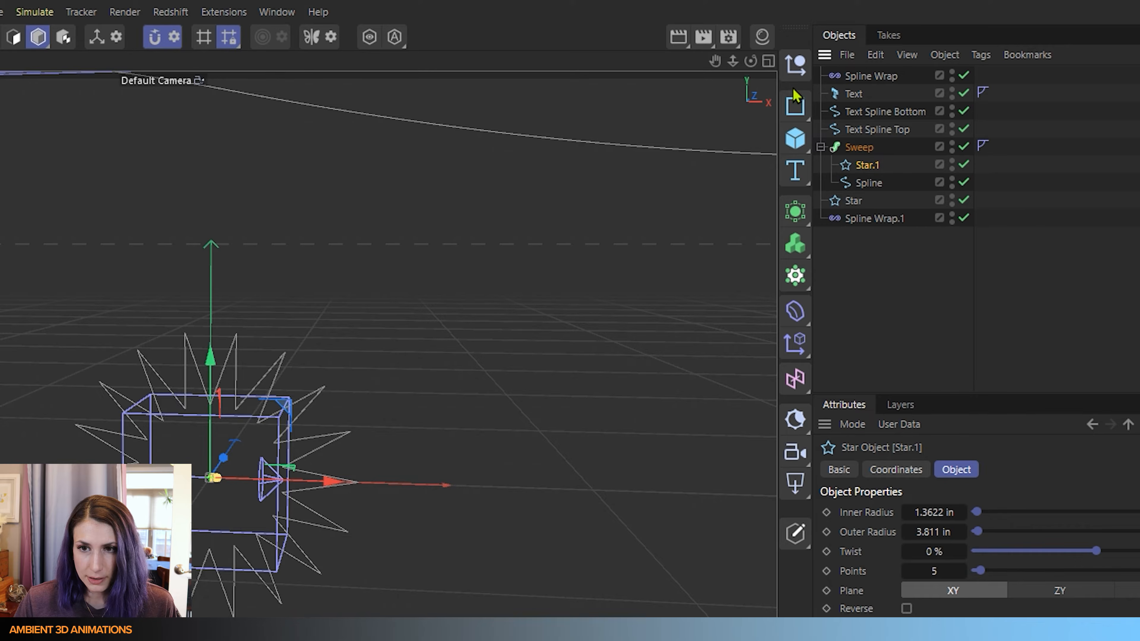
pyautogui.click(794, 108)
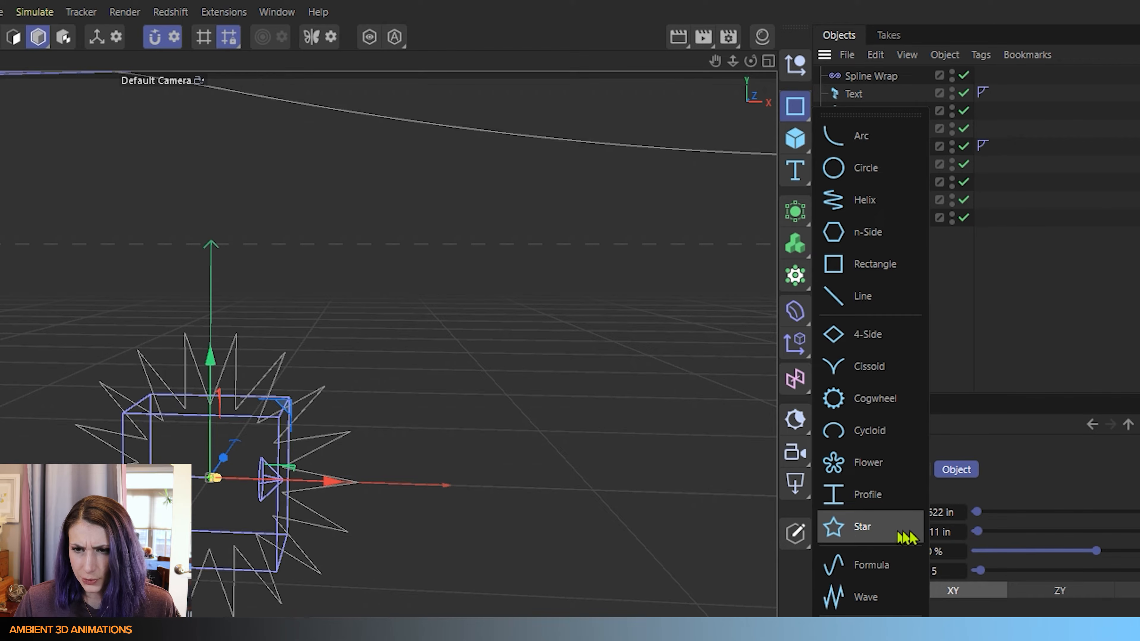
pyautogui.click(1119, 280)
pyautogui.click(868, 183)
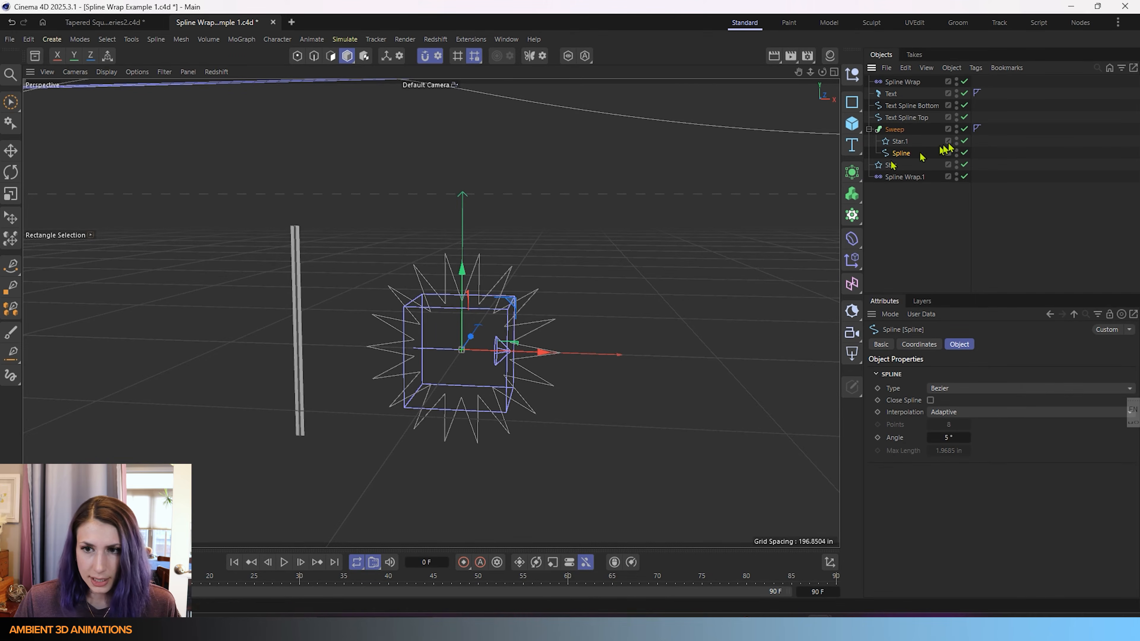
# Disable the Sweep to see its path spline, re-enable it and examine the swept bar's star-shaped end from above.
pyautogui.click(965, 129)
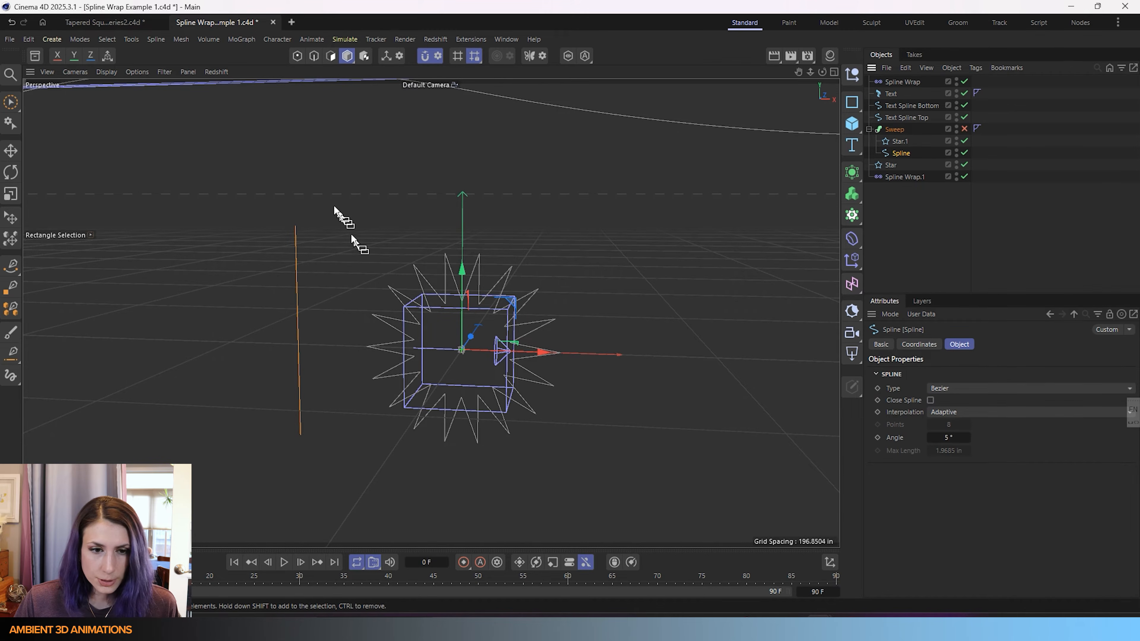
pyautogui.click(964, 130)
pyautogui.scroll(1, 268, 220)
pyautogui.scroll(6, 268, 220)
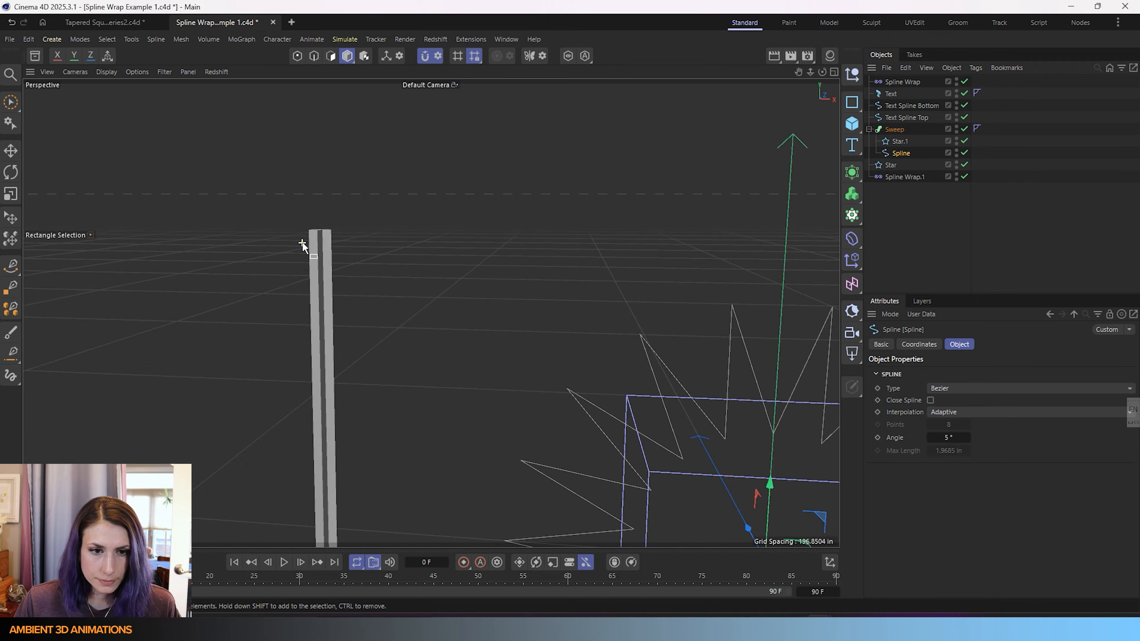
pyautogui.scroll(-3, 352, 206)
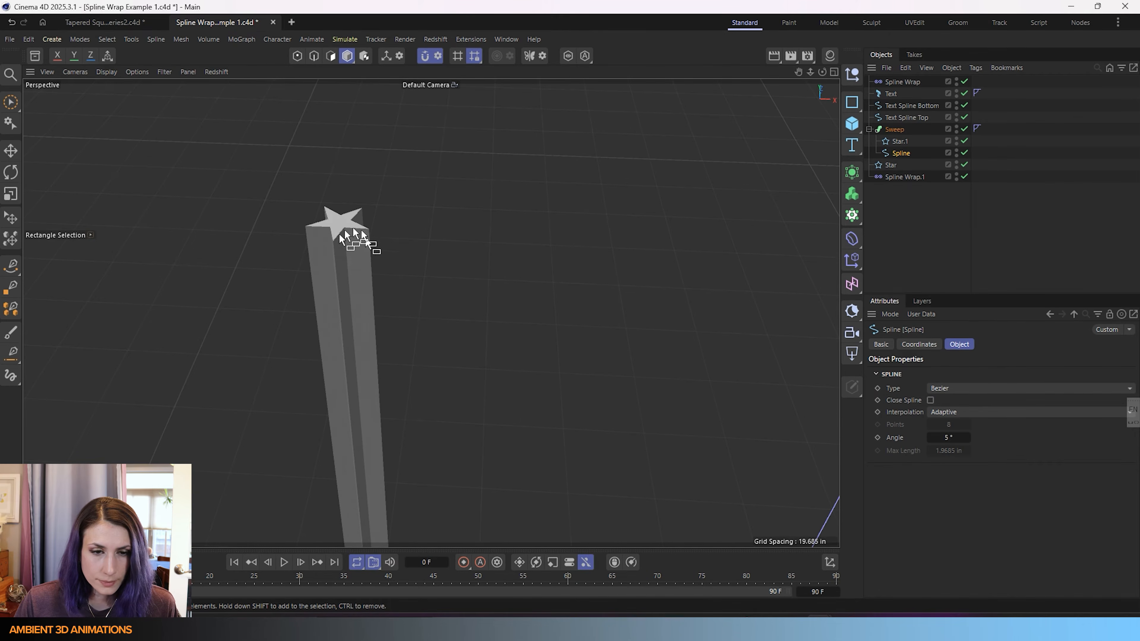
pyautogui.scroll(-4, 415, 382)
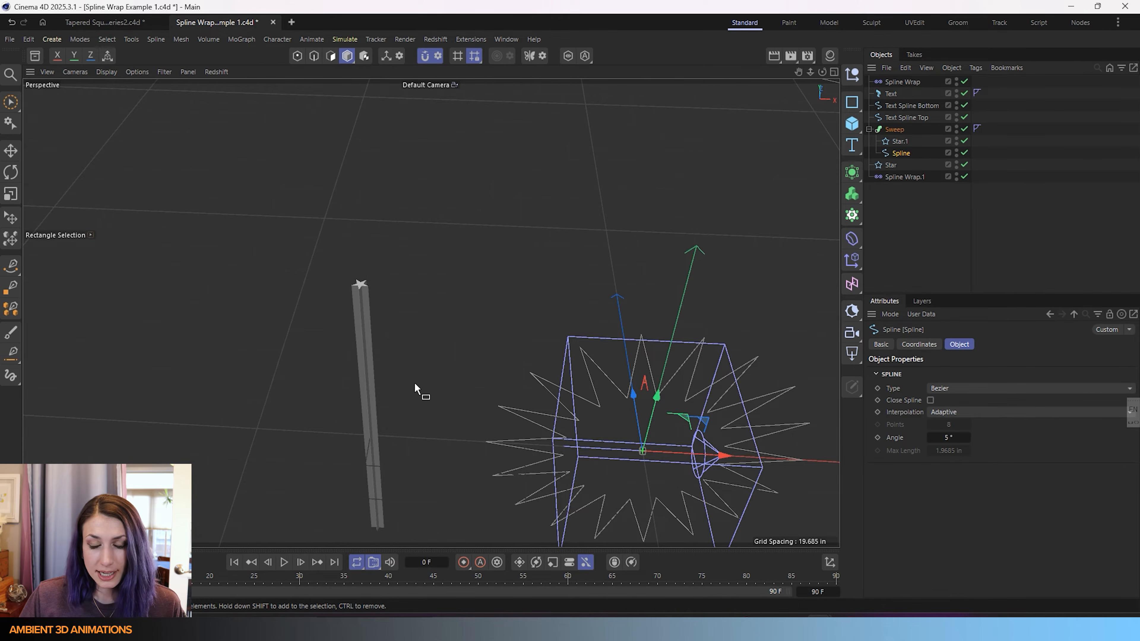
pyautogui.scroll(1, 345, 301)
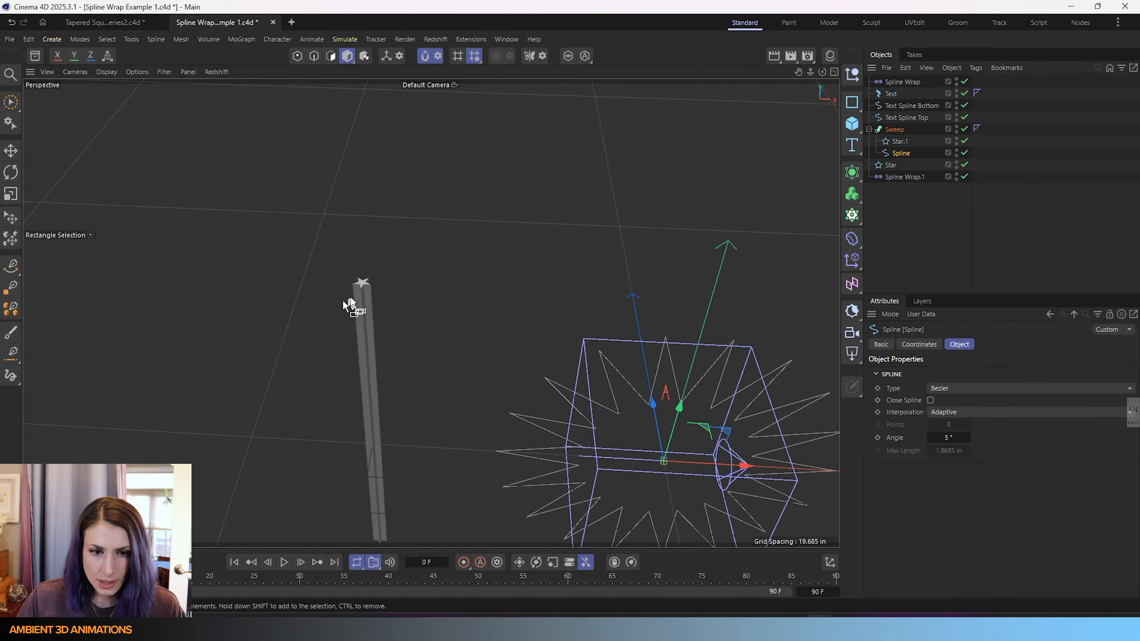
pyautogui.scroll(-2, 374, 345)
pyautogui.keyDown('alt'); pyautogui.moveTo(405, 411); pyautogui.dragTo(381, 319, button='middle'); pyautogui.keyUp('alt')
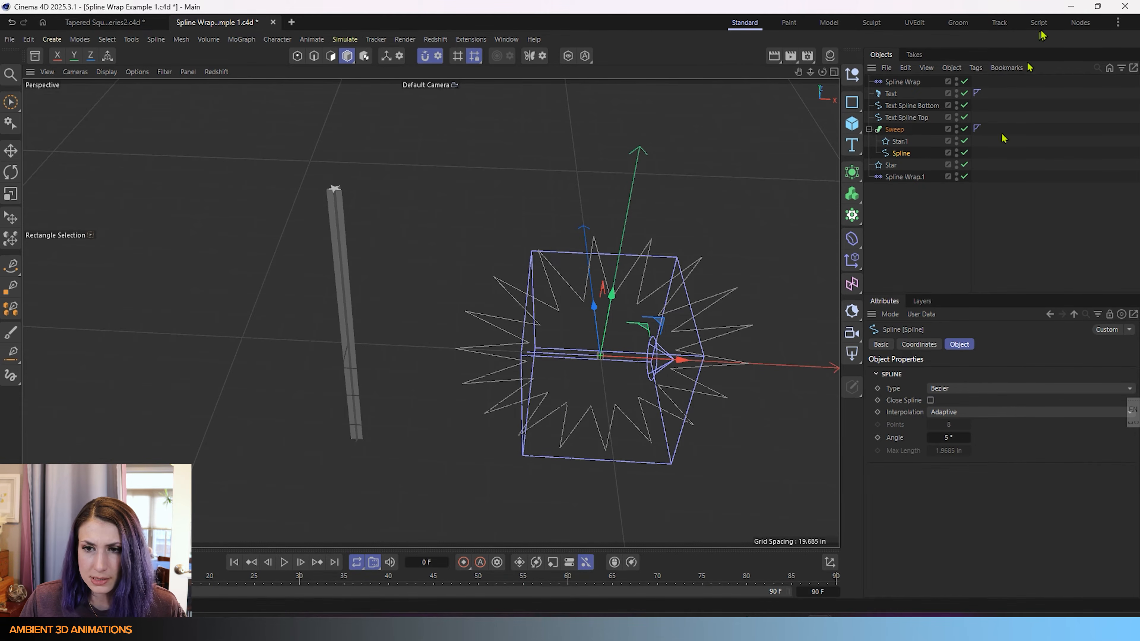
# Show the properties of Spline Wrap.1 and examine its size, rotation and bounding box settings alongside its cage in the scene.
pyautogui.click(902, 178)
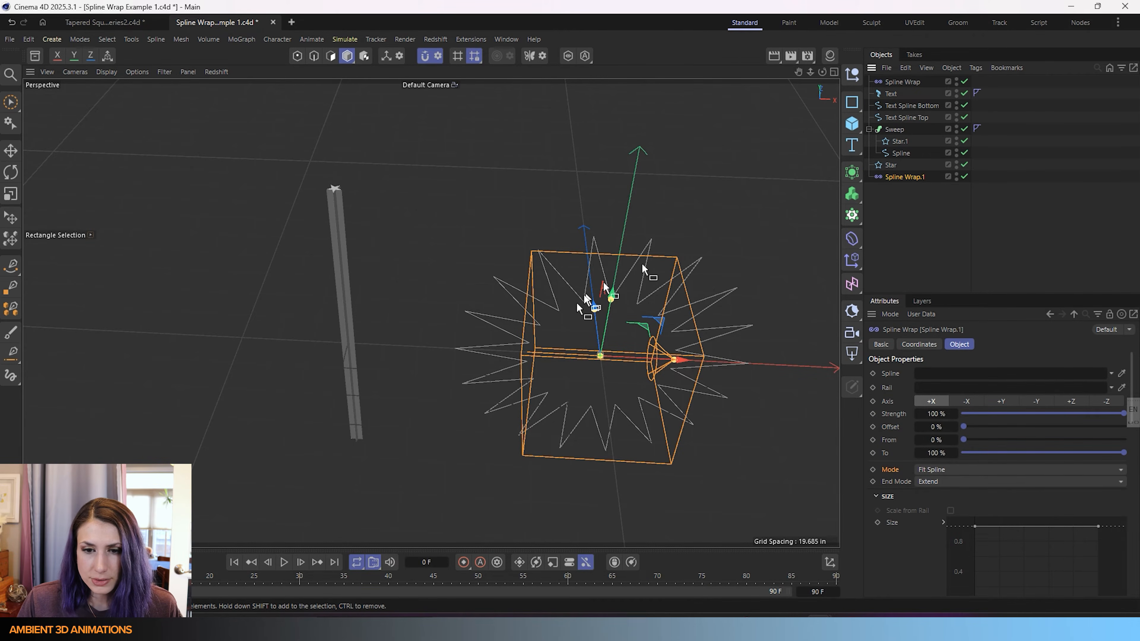
pyautogui.keyDown('alt'); pyautogui.moveTo(776, 390); pyautogui.dragTo(465, 293); pyautogui.keyUp('alt')
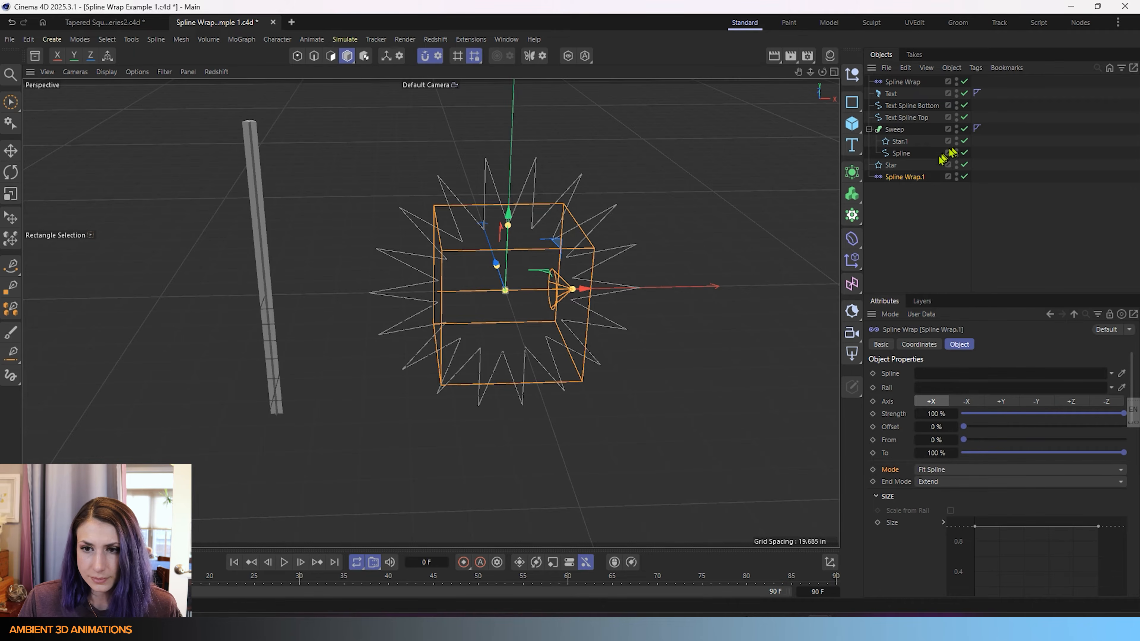
pyautogui.scroll(-10, 904, 508)
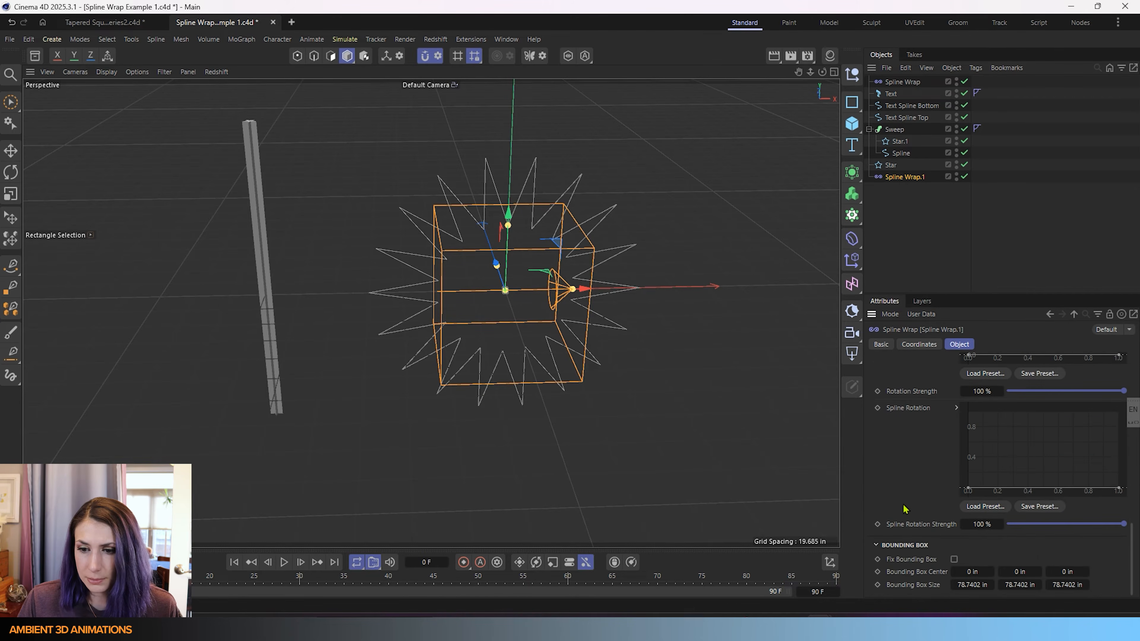
pyautogui.scroll(12, 904, 508)
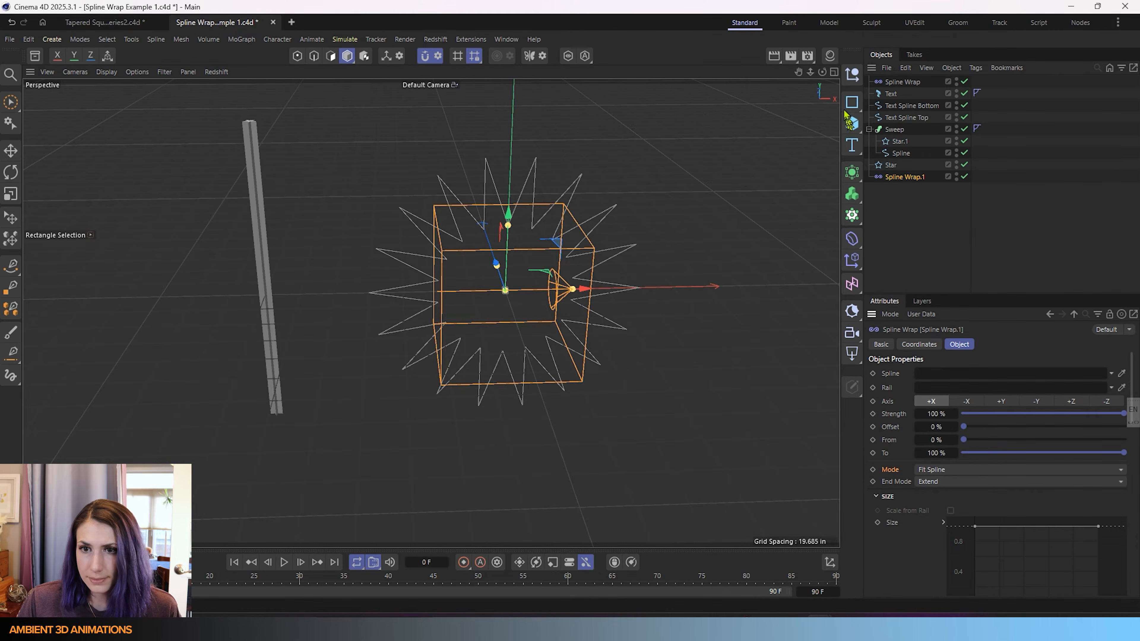
# Add a Null at the end of the object hierarchy and nest Spline Wrap.1 and the Sweep inside it, deformer first.
pyautogui.click(860, 77)
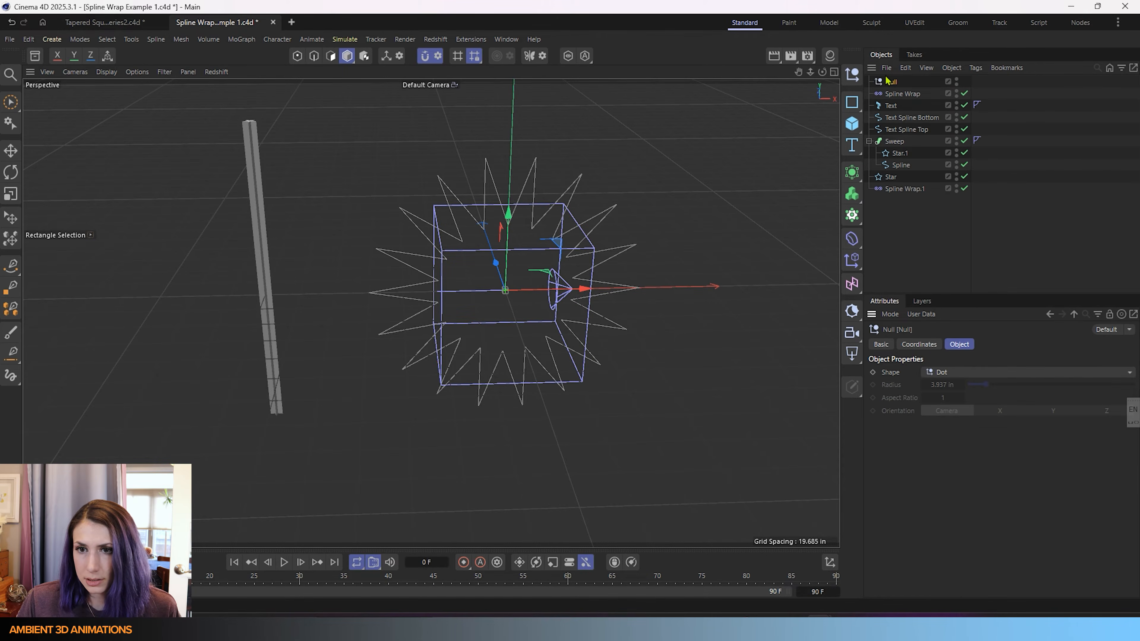
pyautogui.moveTo(891, 82); pyautogui.dragTo(893, 215)
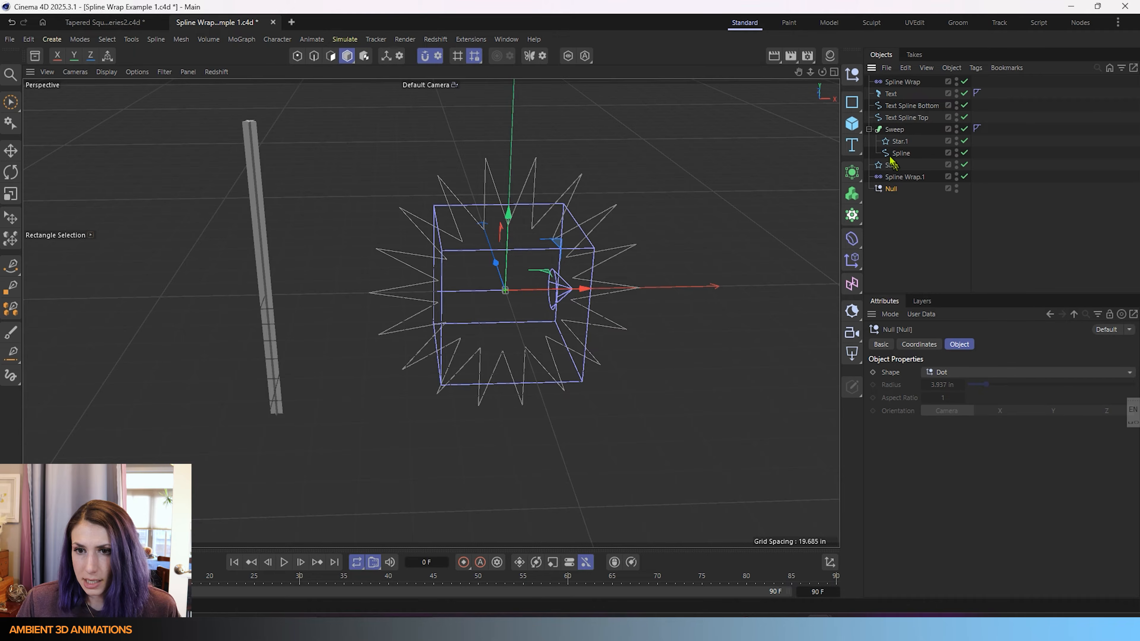
pyautogui.moveTo(892, 132); pyautogui.dragTo(895, 190)
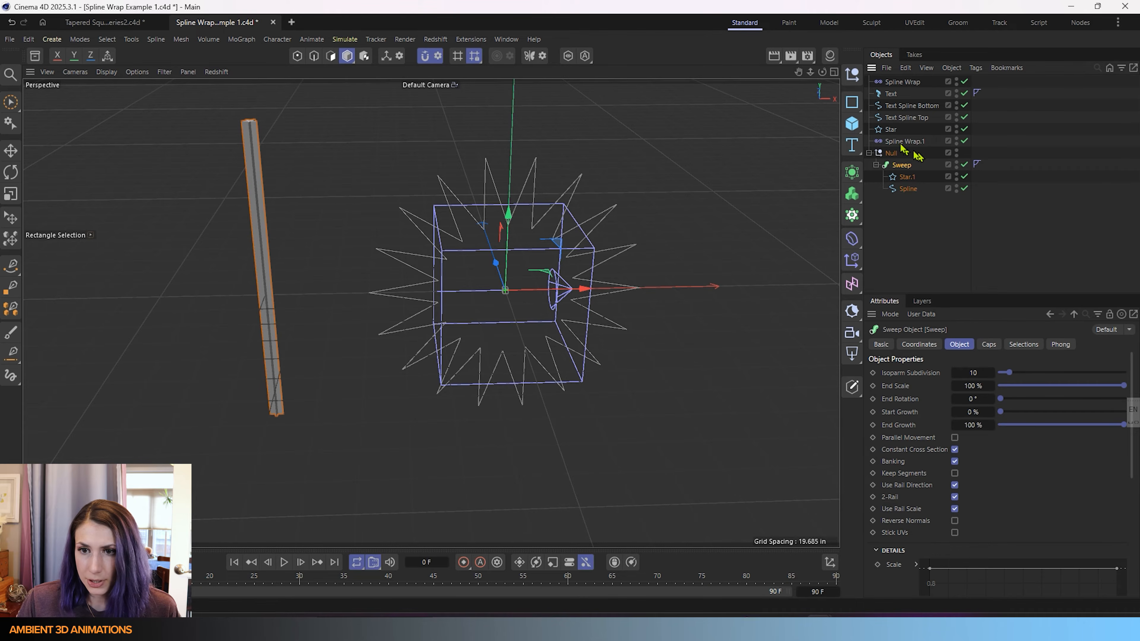
pyautogui.moveTo(901, 142); pyautogui.dragTo(902, 171)
pyautogui.moveTo(905, 163); pyautogui.dragTo(904, 166)
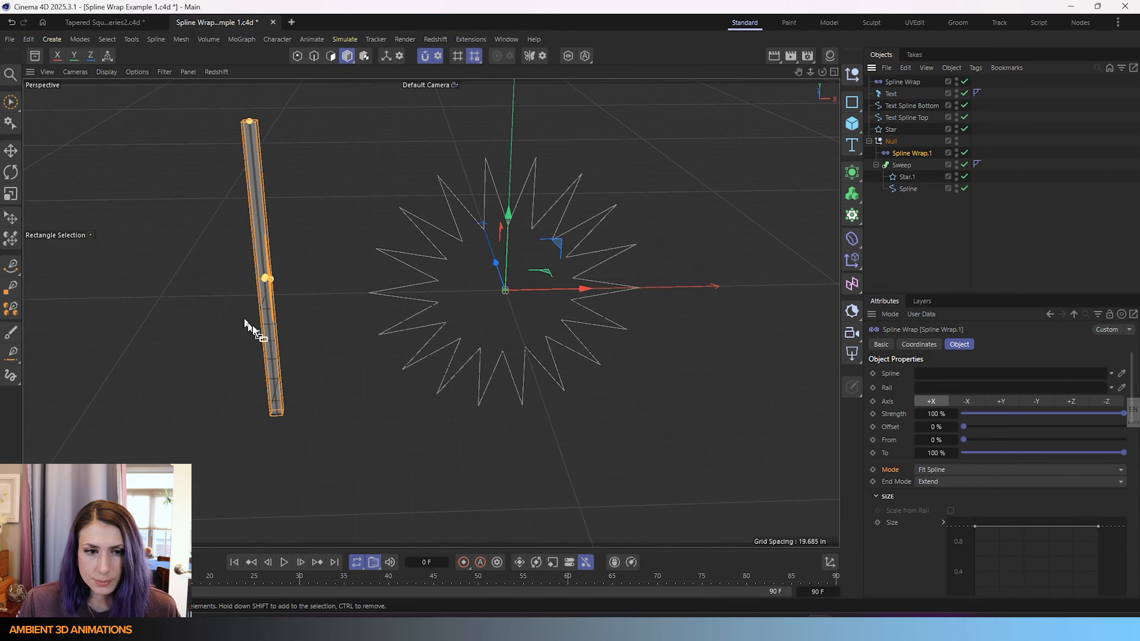
# Collapse the Size, Rotation and Bounding Box sections of Spline Wrap.1 and the Sweep's children in the object hierarchy.
pyautogui.moveTo(253, 324)
pyautogui.keyDown('alt'); pyautogui.mouseDown()
pyautogui.moveTo(228, 328)
pyautogui.moveTo(263, 325)
pyautogui.mouseUp(); pyautogui.keyUp('alt')
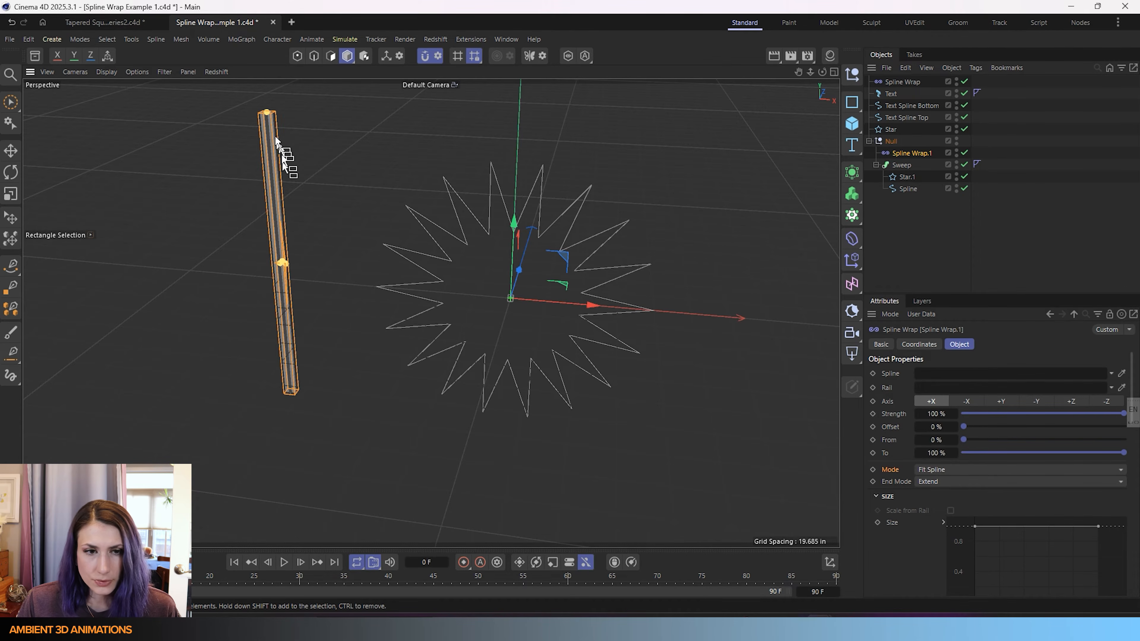
pyautogui.keyDown('alt'); pyautogui.moveTo(370, 269); pyautogui.dragTo(407, 308, button='middle'); pyautogui.keyUp('alt')
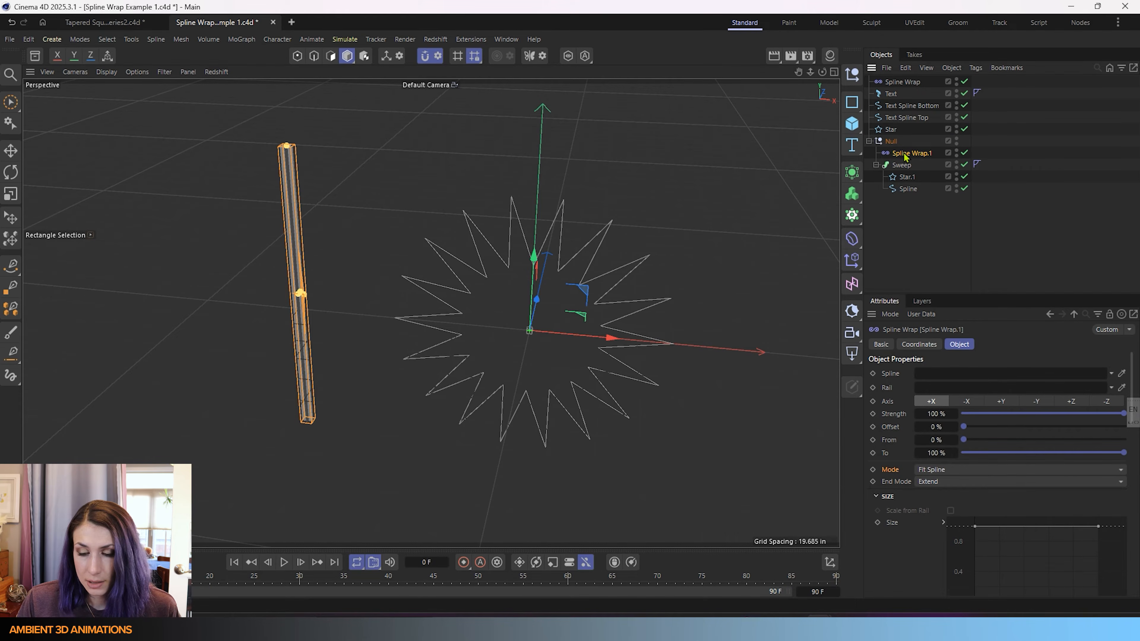
pyautogui.scroll(-5, 915, 521)
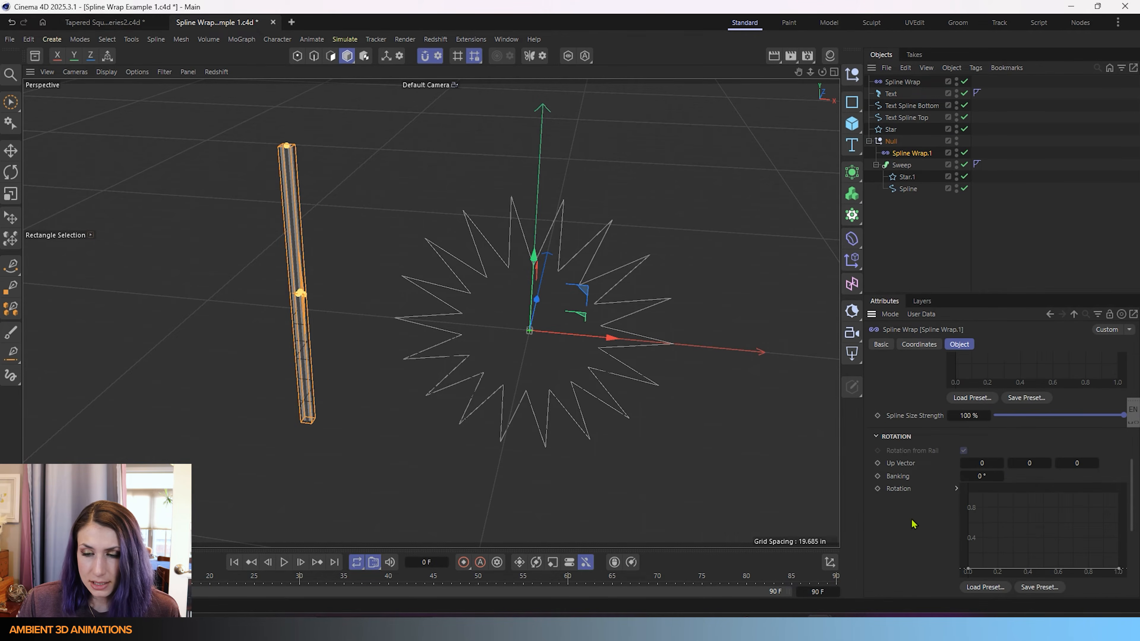
pyautogui.scroll(5, 914, 523)
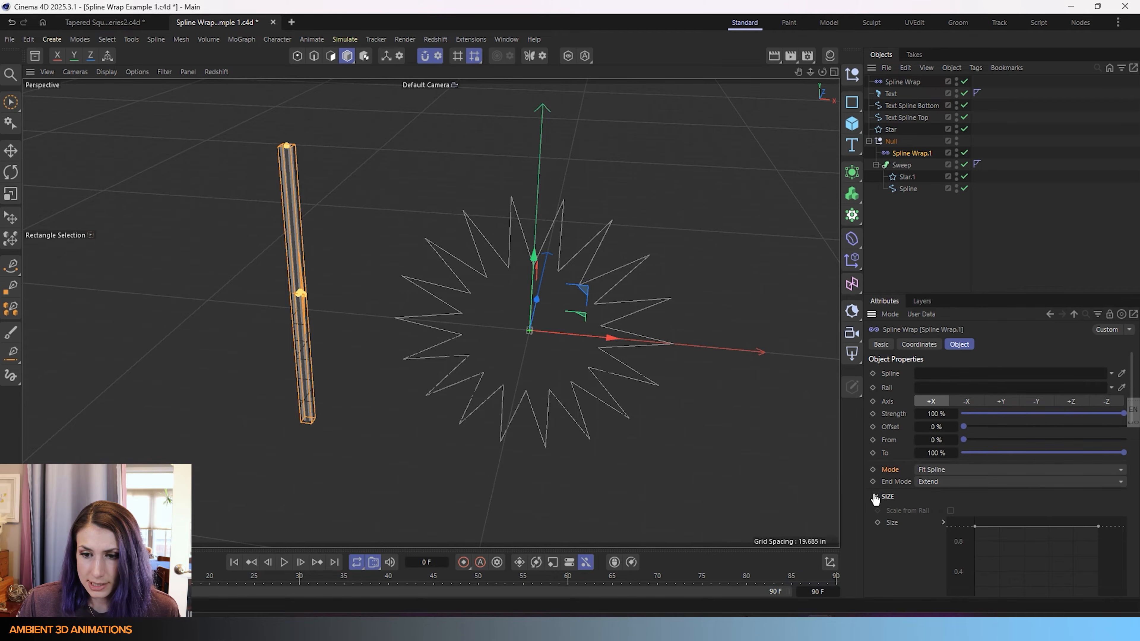
pyautogui.click(875, 497)
pyautogui.click(876, 528)
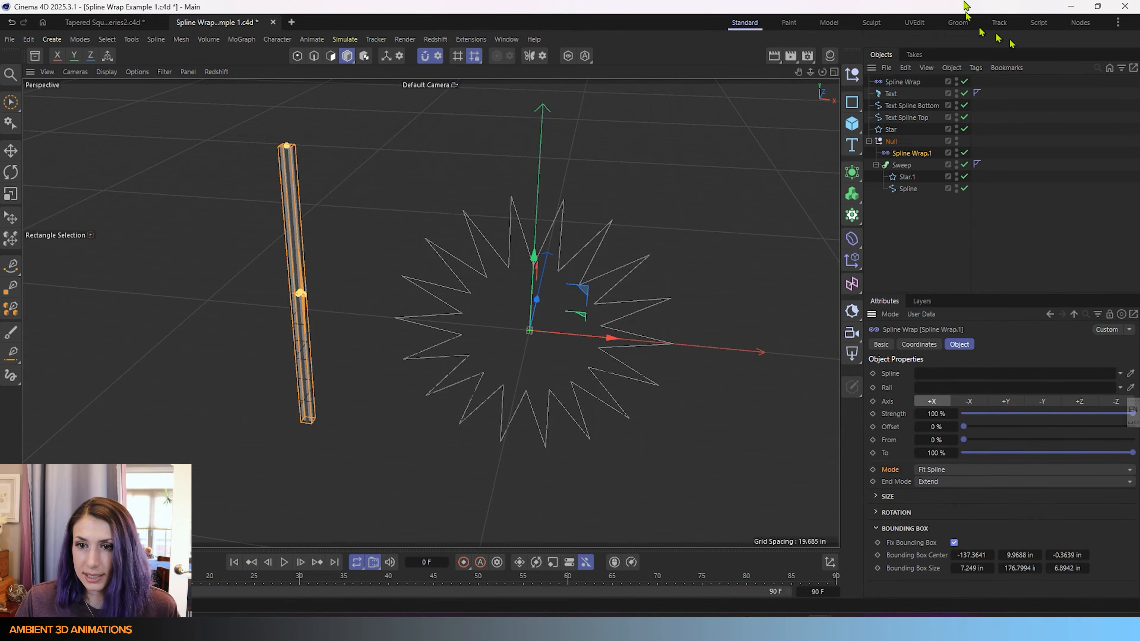
pyautogui.click(875, 165)
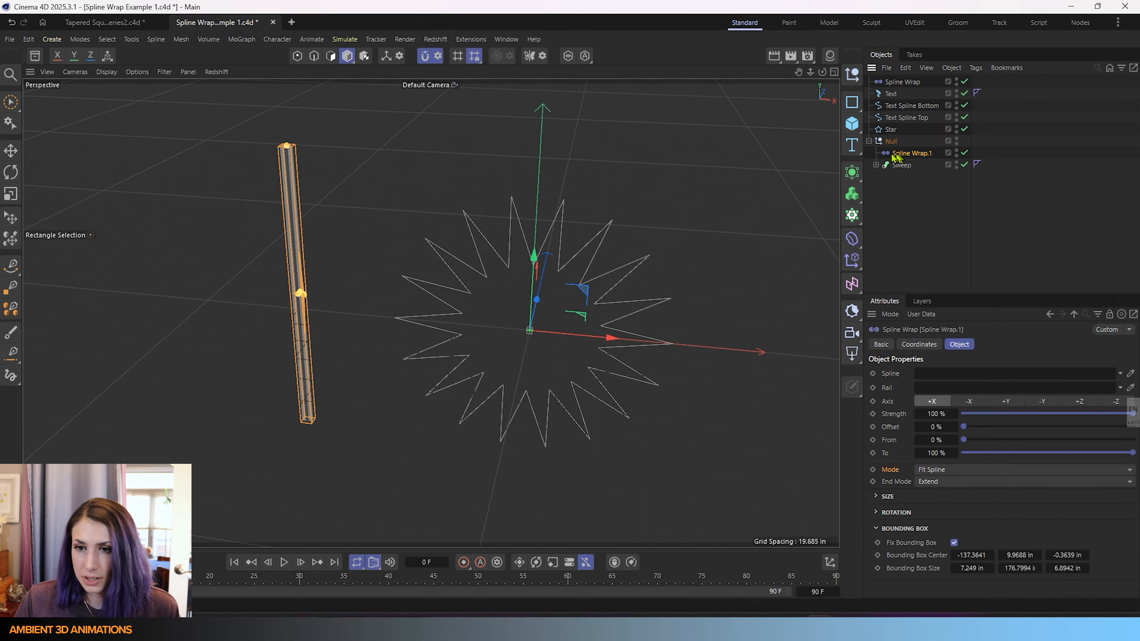
pyautogui.click(883, 534)
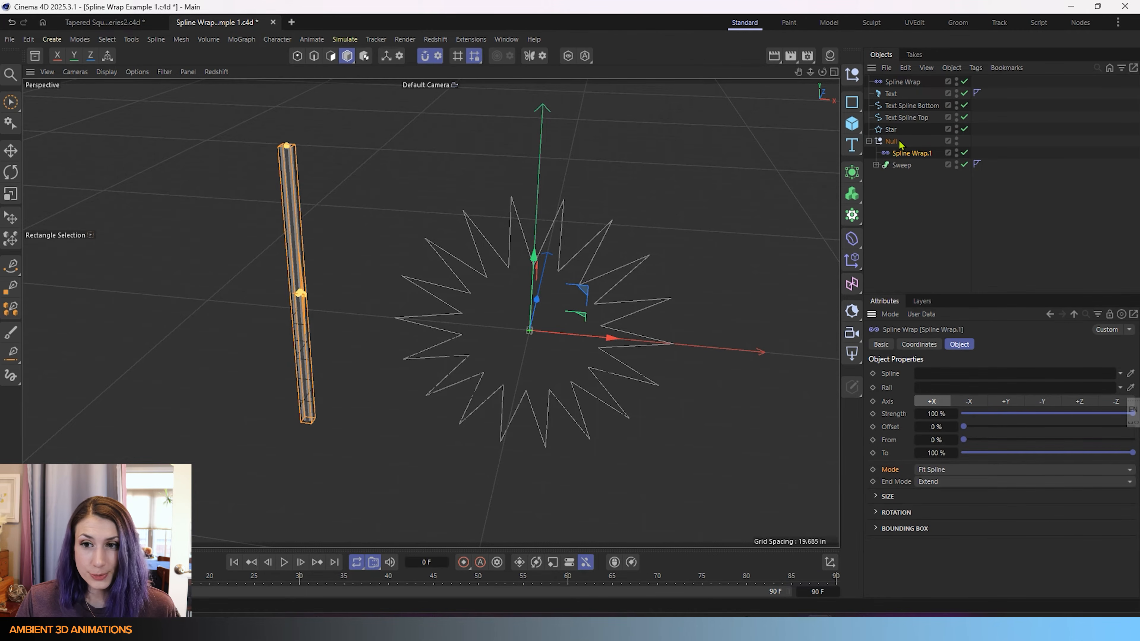
# Assign the Star as the spline of Spline Wrap.1 and set its axis to +Y.
pyautogui.click(888, 129)
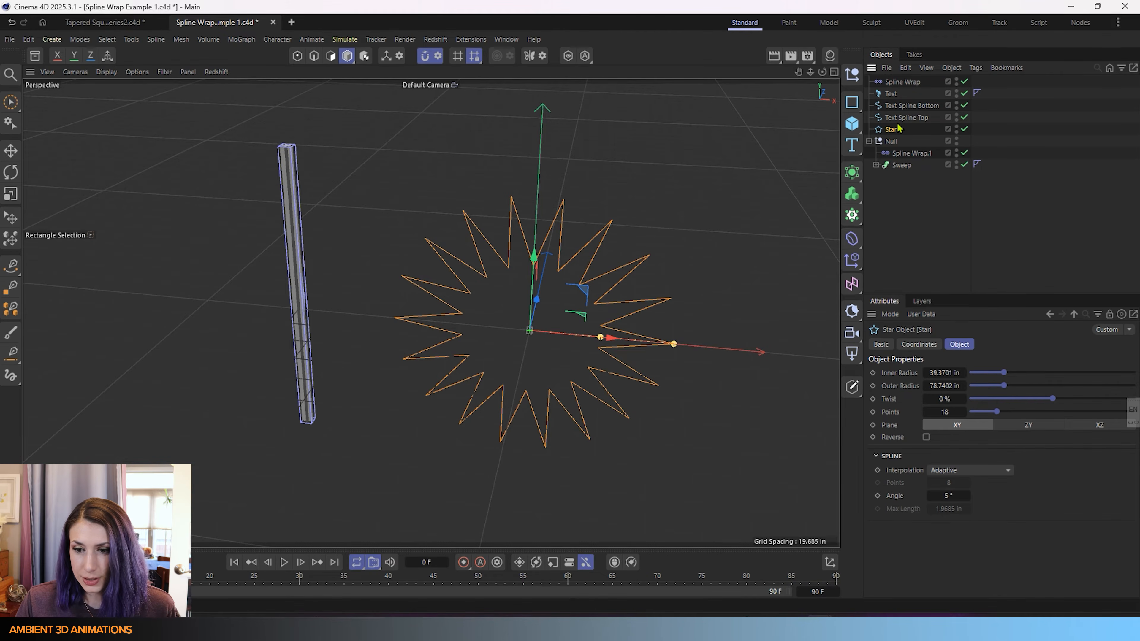
pyautogui.click(900, 154)
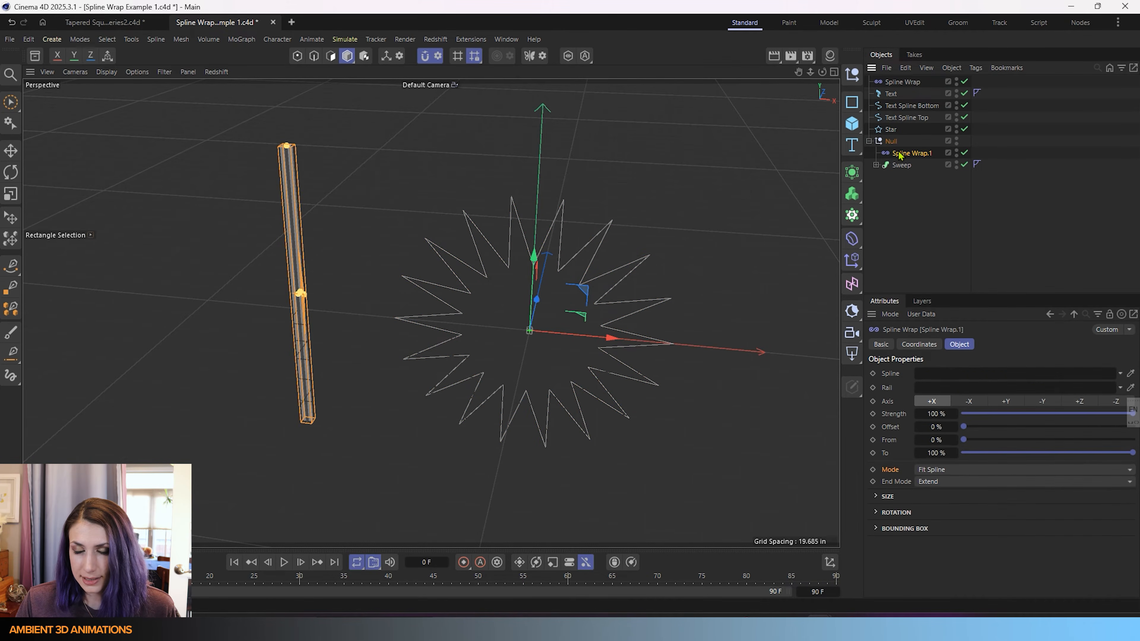
pyautogui.moveTo(890, 134); pyautogui.dragTo(944, 381)
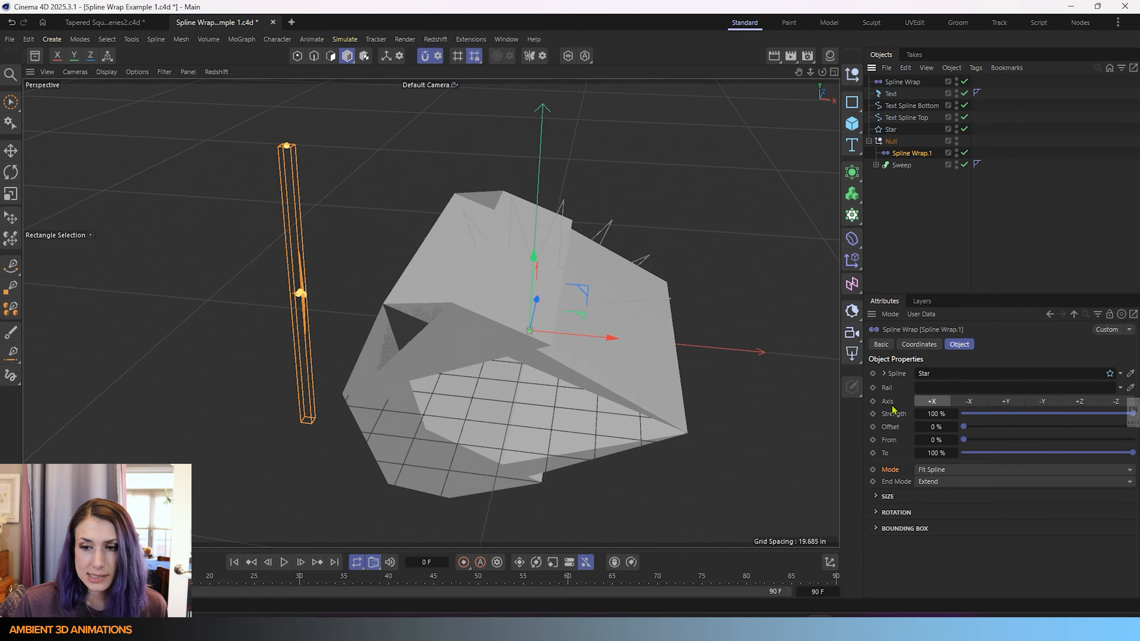
pyautogui.click(1006, 401)
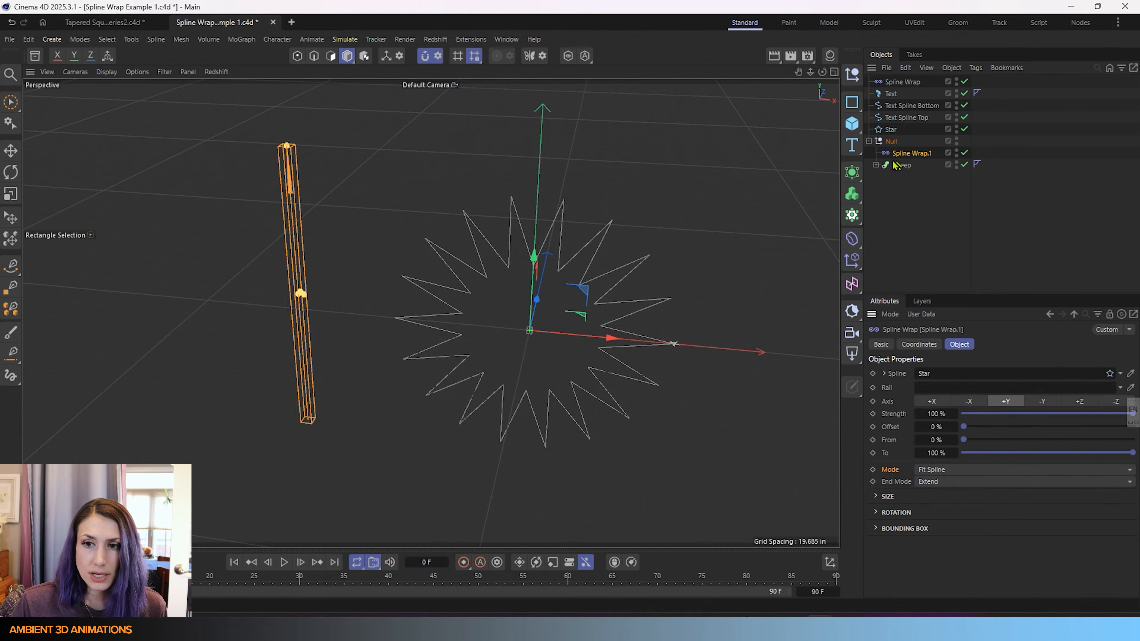
# Disable Spline Wrap.1 and set the viewport display to Gouraud Shading (Lines) to inspect the swept bar's segments.
pyautogui.click(876, 165)
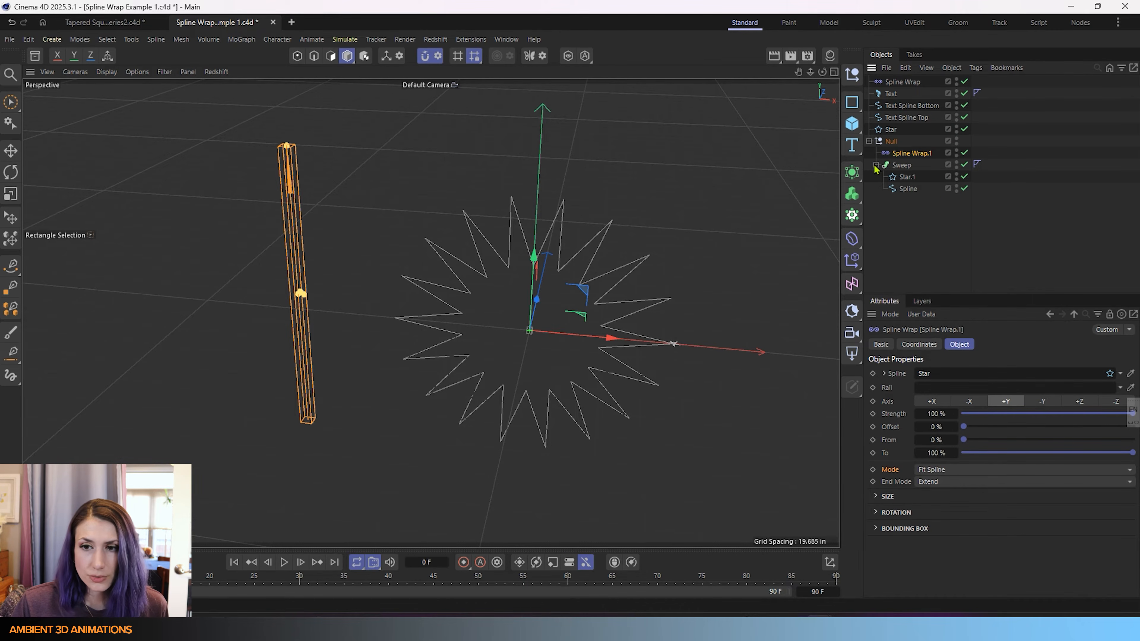
pyautogui.click(876, 165)
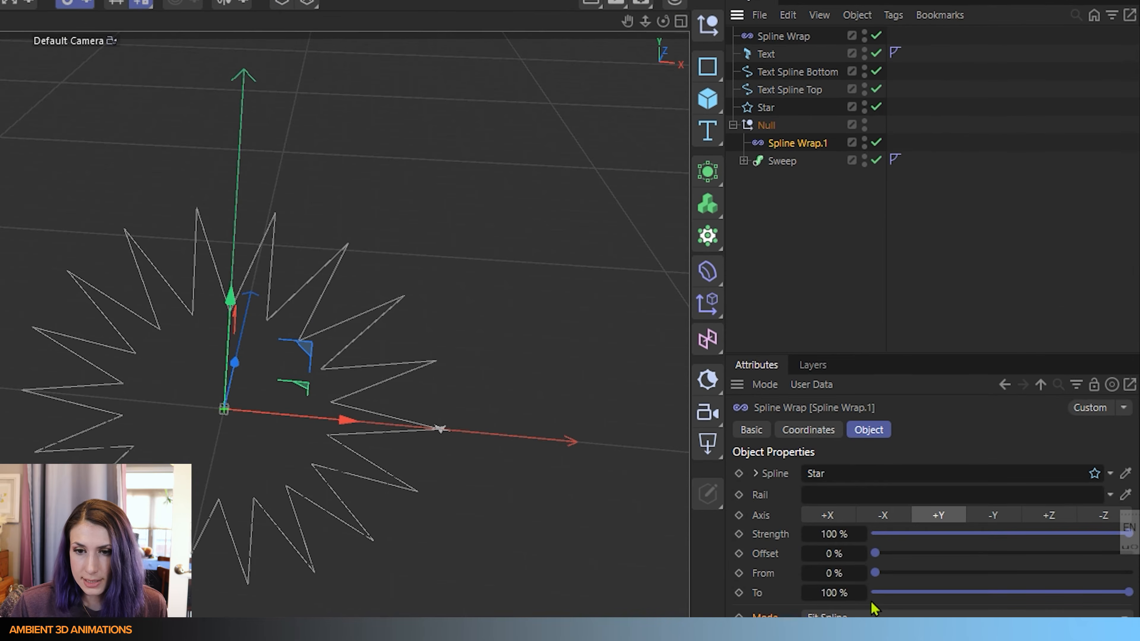
pyautogui.click(877, 143)
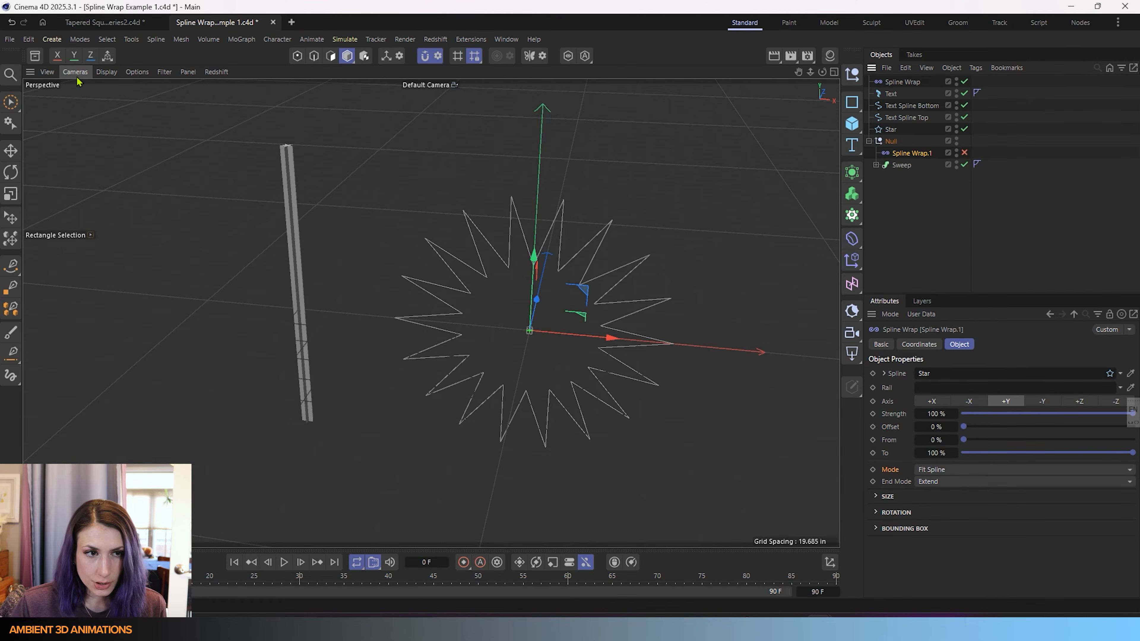
pyautogui.click(105, 73)
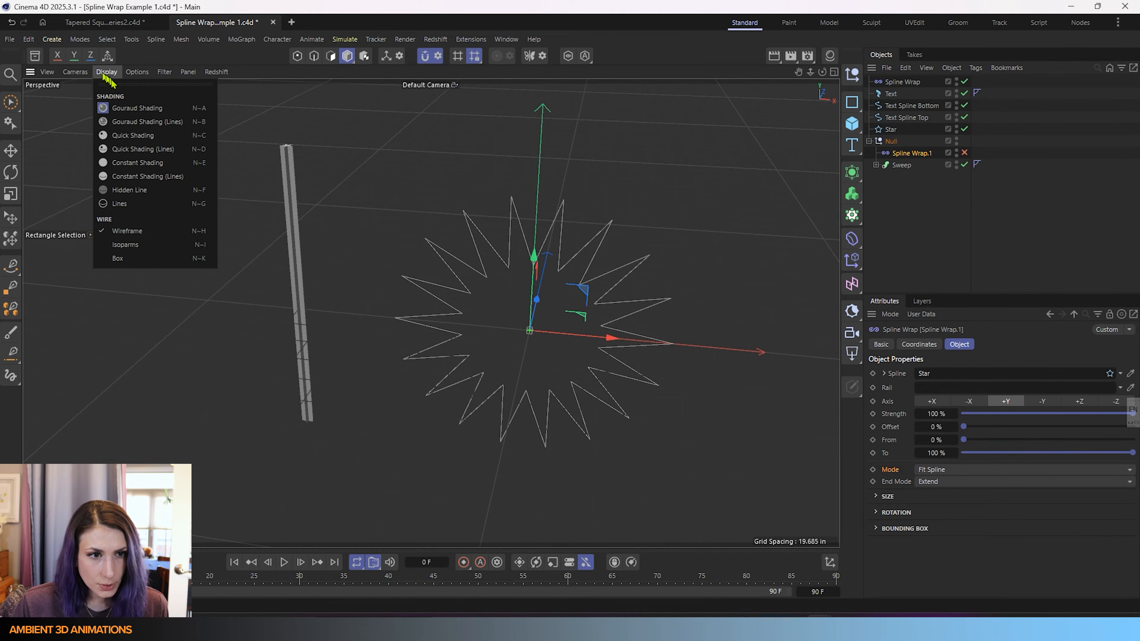
pyautogui.click(125, 127)
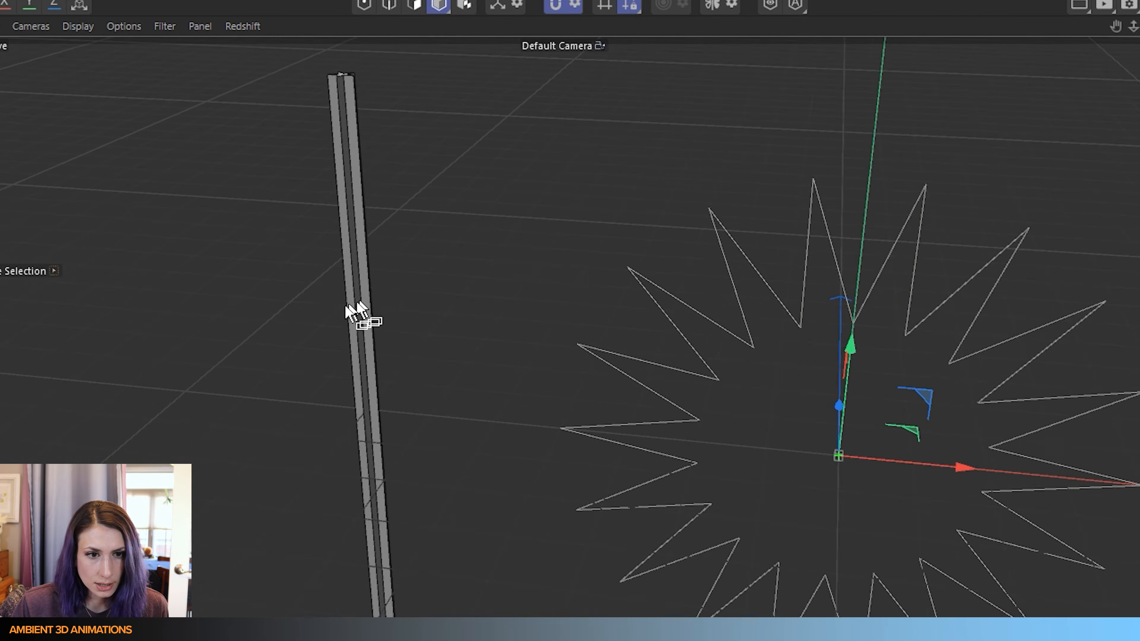
pyautogui.keyDown('alt'); pyautogui.moveTo(348, 309); pyautogui.dragTo(574, 491); pyautogui.keyUp('alt')
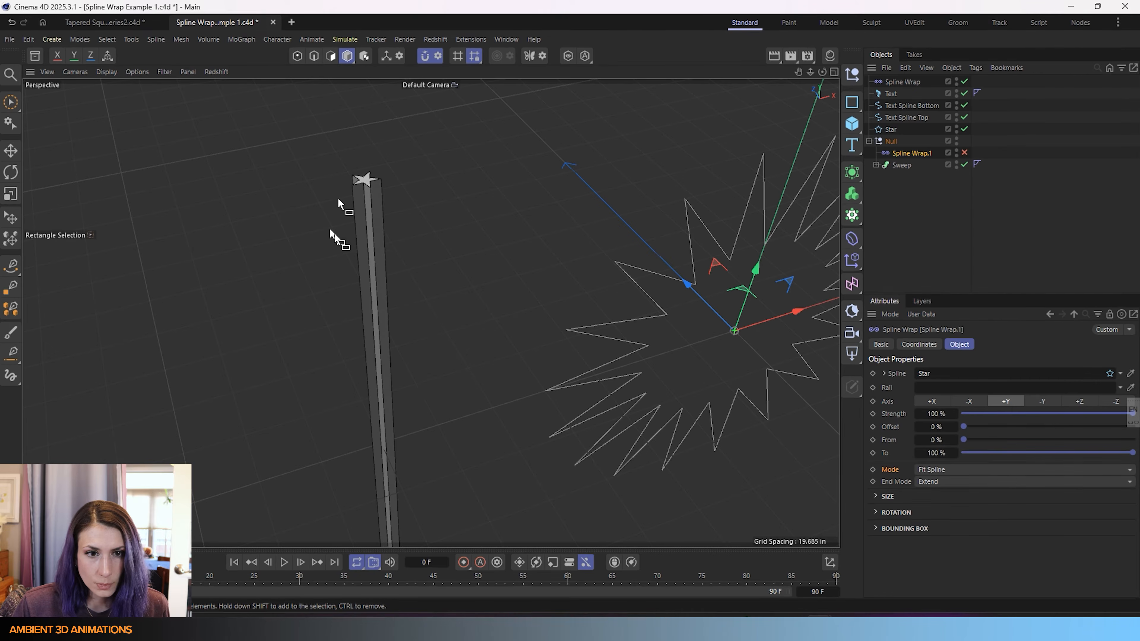
pyautogui.keyDown('alt'); pyautogui.moveTo(338, 199); pyautogui.dragTo(438, 248); pyautogui.keyUp('alt')
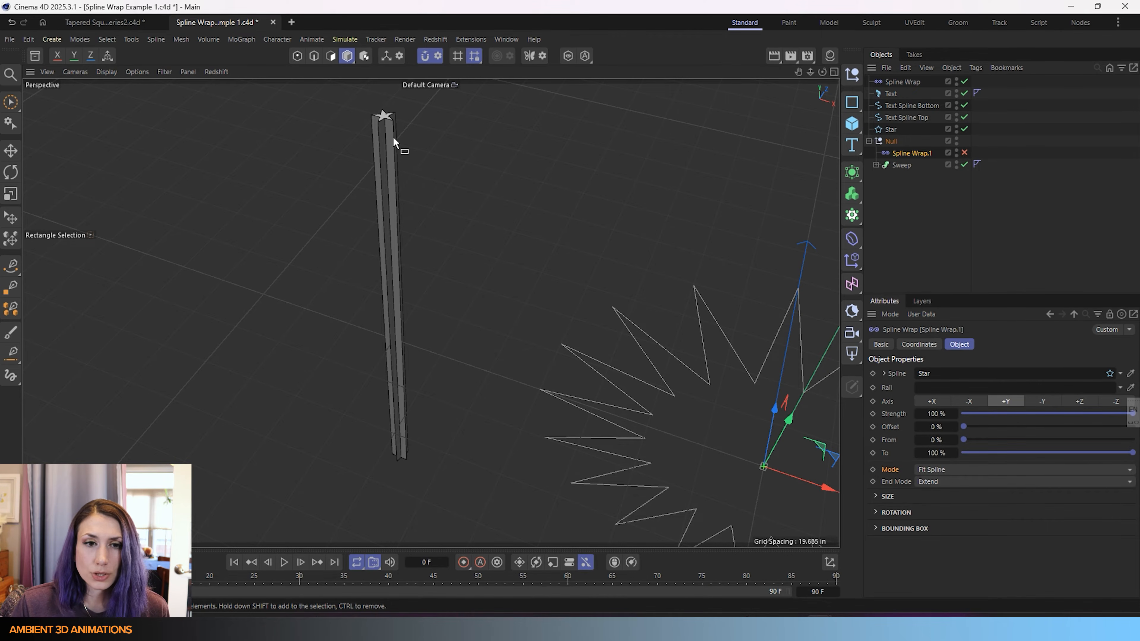
pyautogui.click(963, 153)
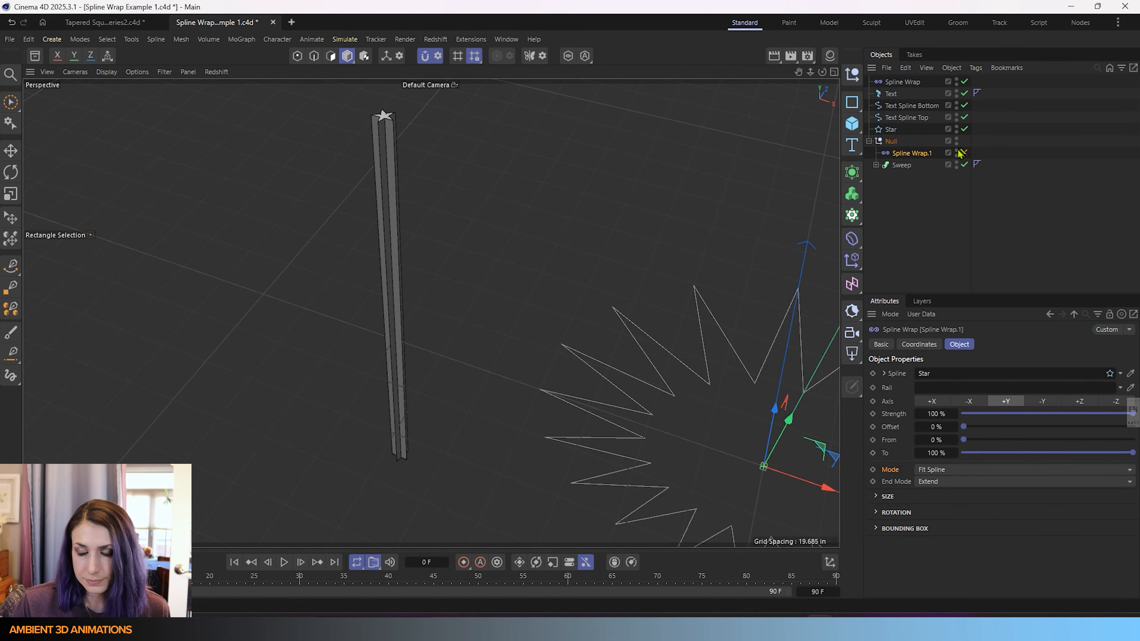
# Expand the Sweep and set its path Spline's interpolation to Uniform.
pyautogui.click(900, 166)
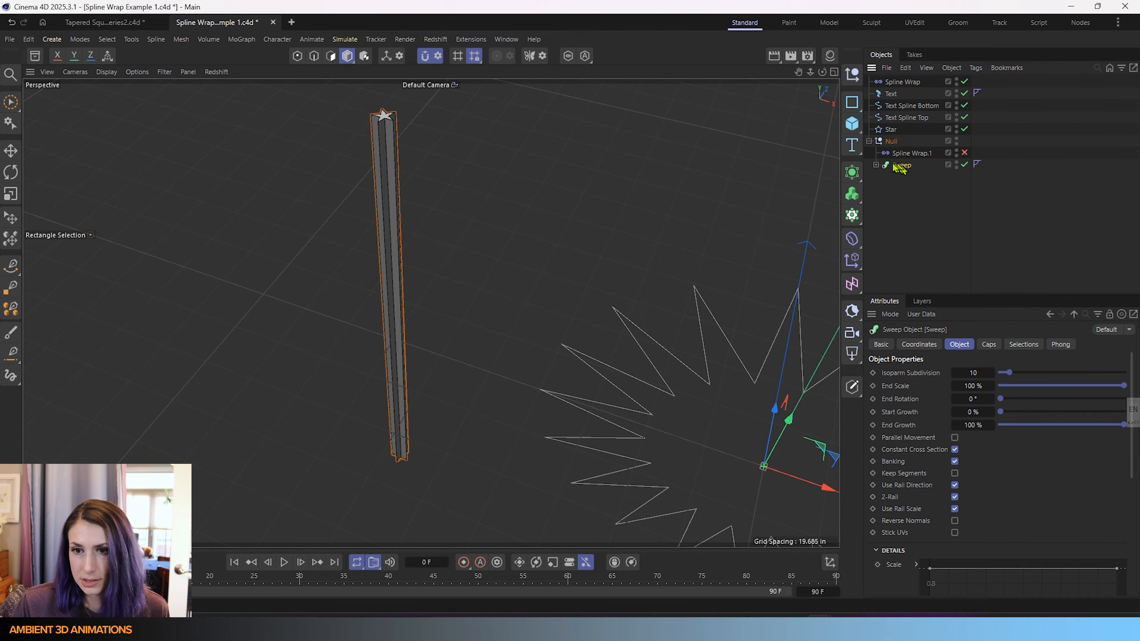
pyautogui.click(876, 165)
pyautogui.click(900, 179)
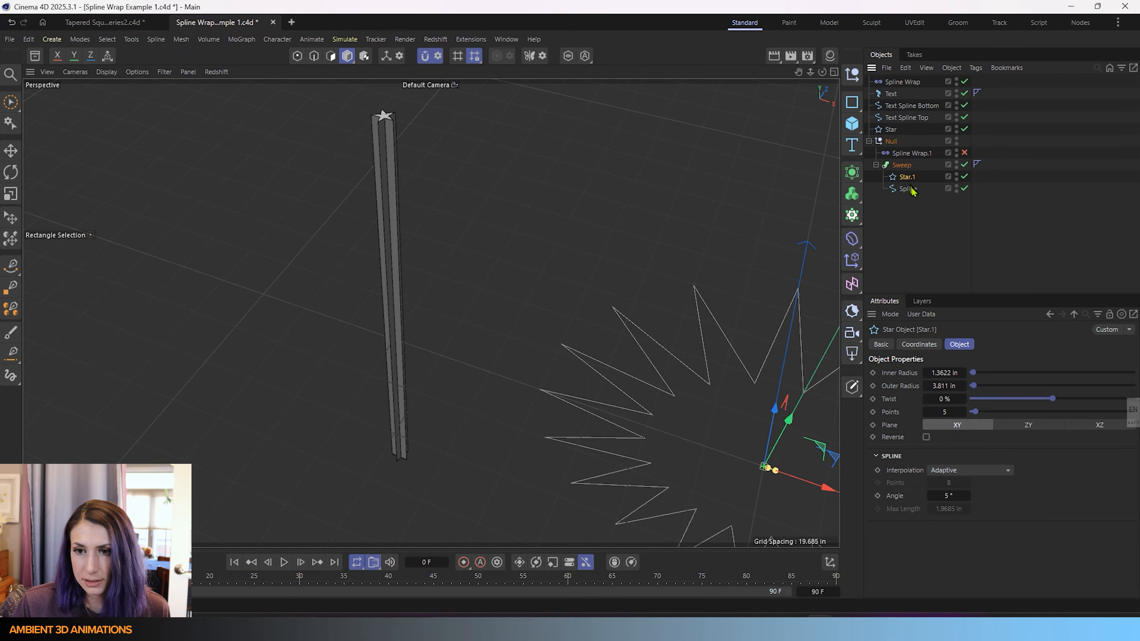
pyautogui.click(908, 189)
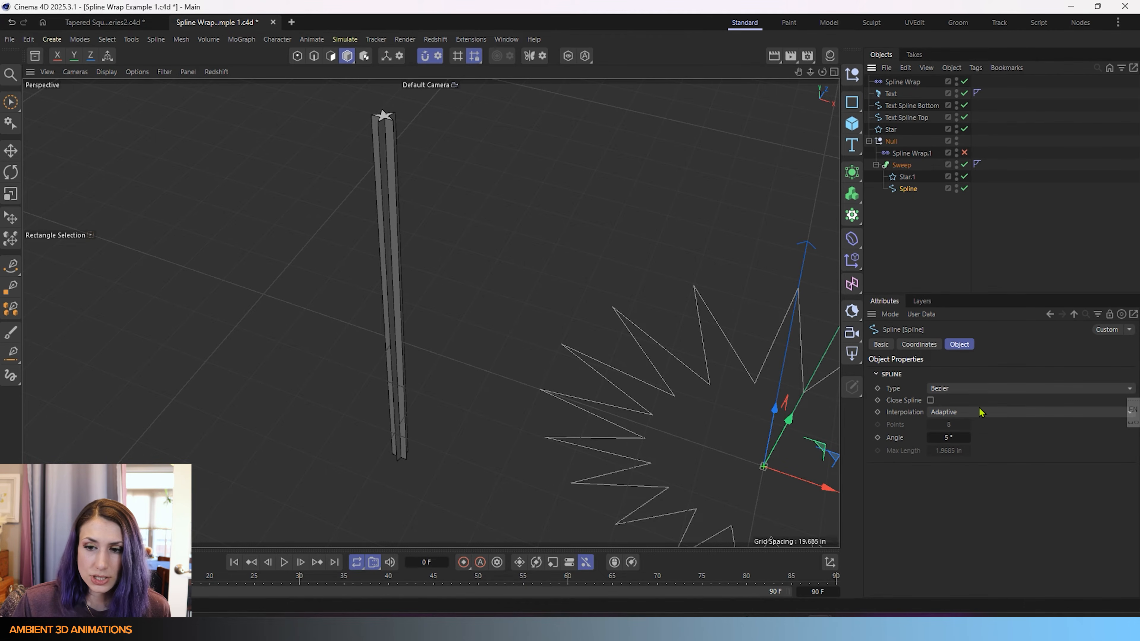
pyautogui.click(968, 414)
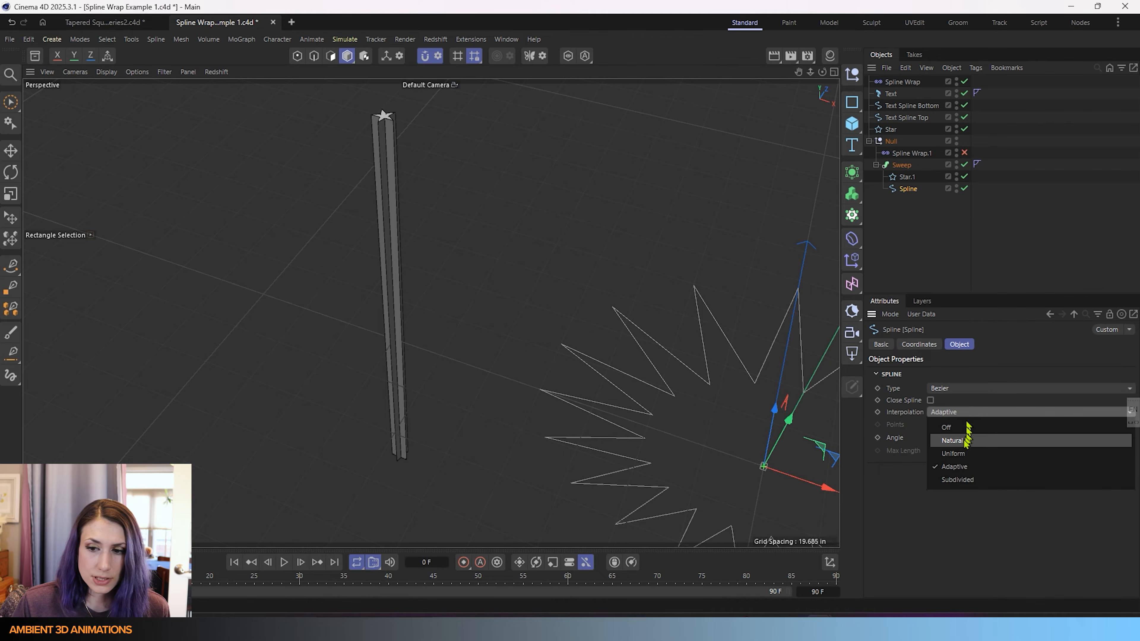
pyautogui.click(960, 454)
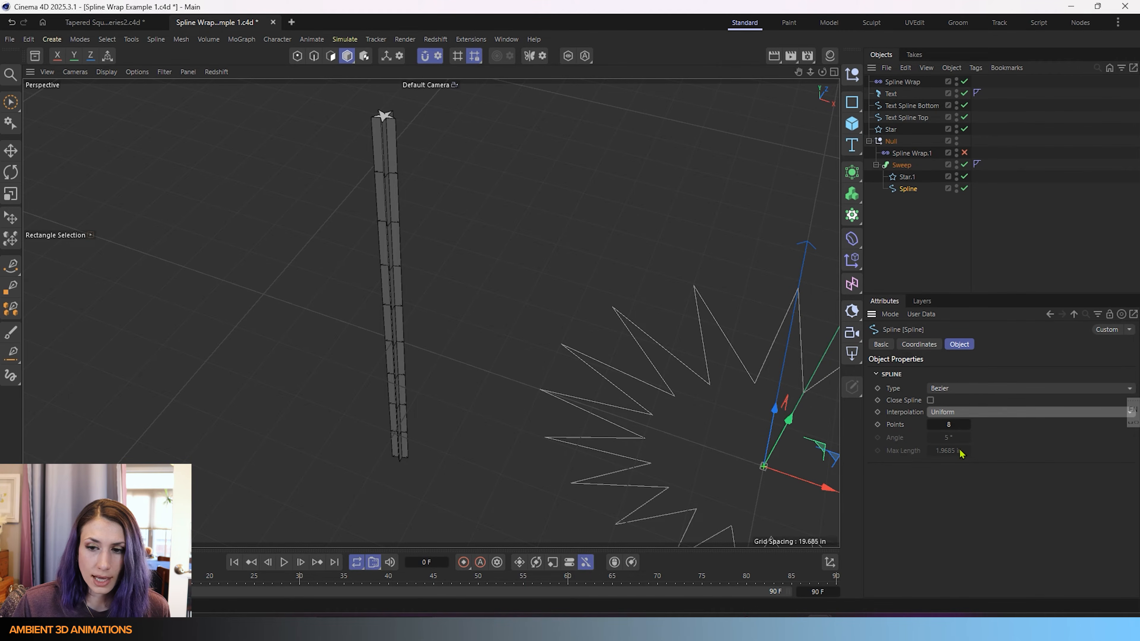
# Raise the path Spline's interpolation points to 194 and inspect the bar's denser segments up close.
pyautogui.doubleClick(949, 424)
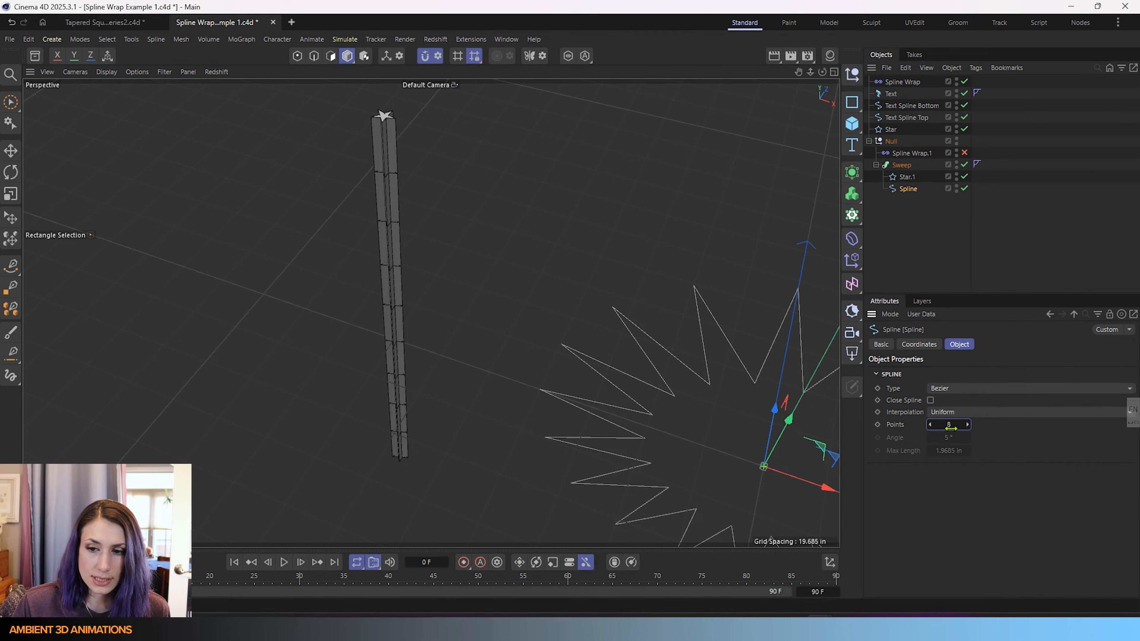
pyautogui.write('62')
pyautogui.press('Return')
pyautogui.moveTo(948, 424); pyautogui.dragTo(970, 424)
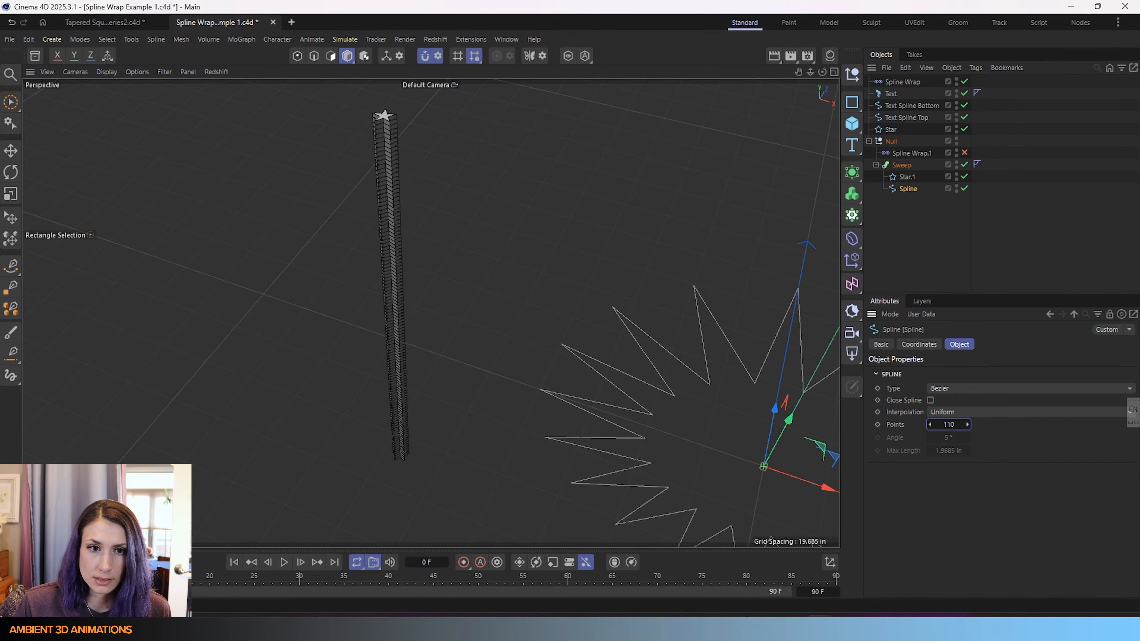
pyautogui.scroll(10, 379, 167)
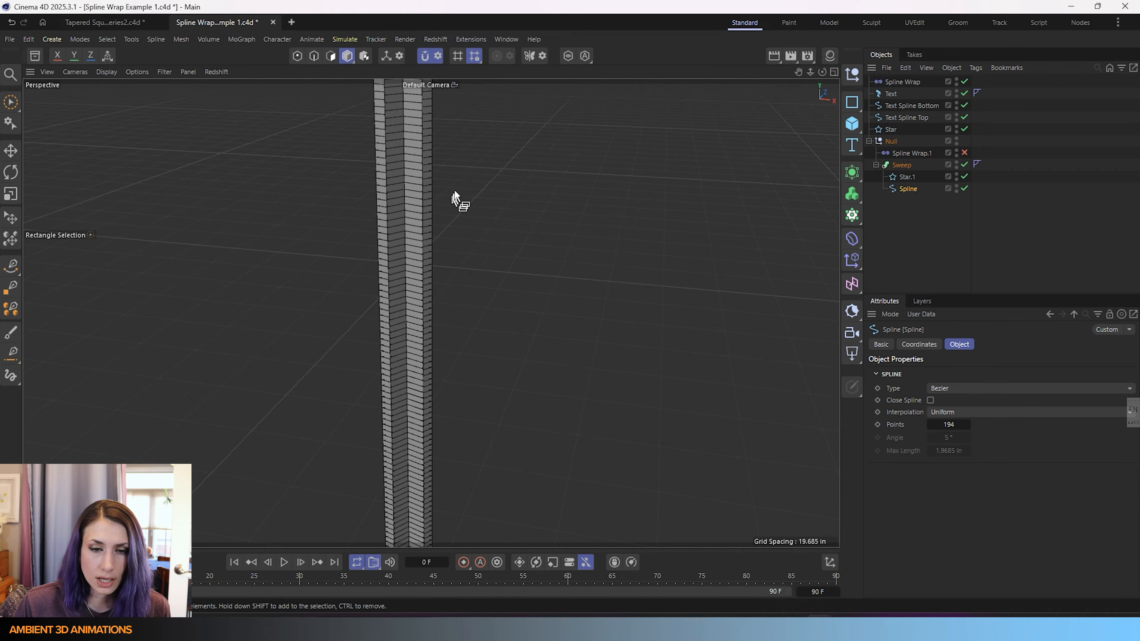
# Re-enable Spline Wrap.1 so the bar wraps around the Star spline.
pyautogui.scroll(-6, 456, 224)
pyautogui.scroll(-8, 422, 314)
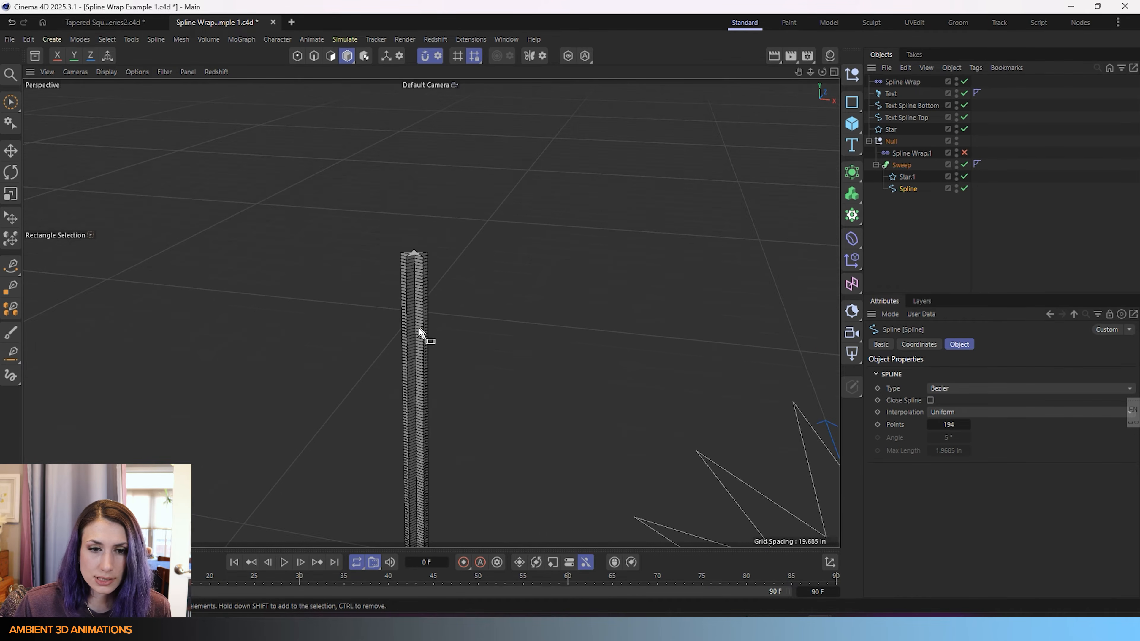
pyautogui.scroll(-3, 444, 202)
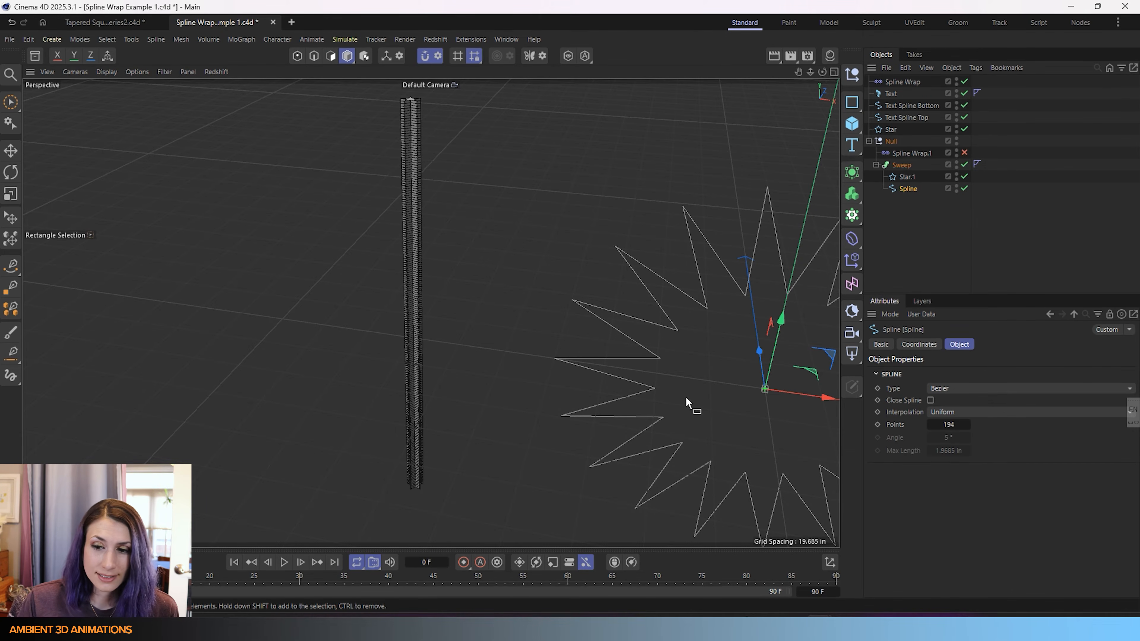
pyautogui.keyDown('alt'); pyautogui.moveTo(607, 371); pyautogui.dragTo(482, 381); pyautogui.keyUp('alt')
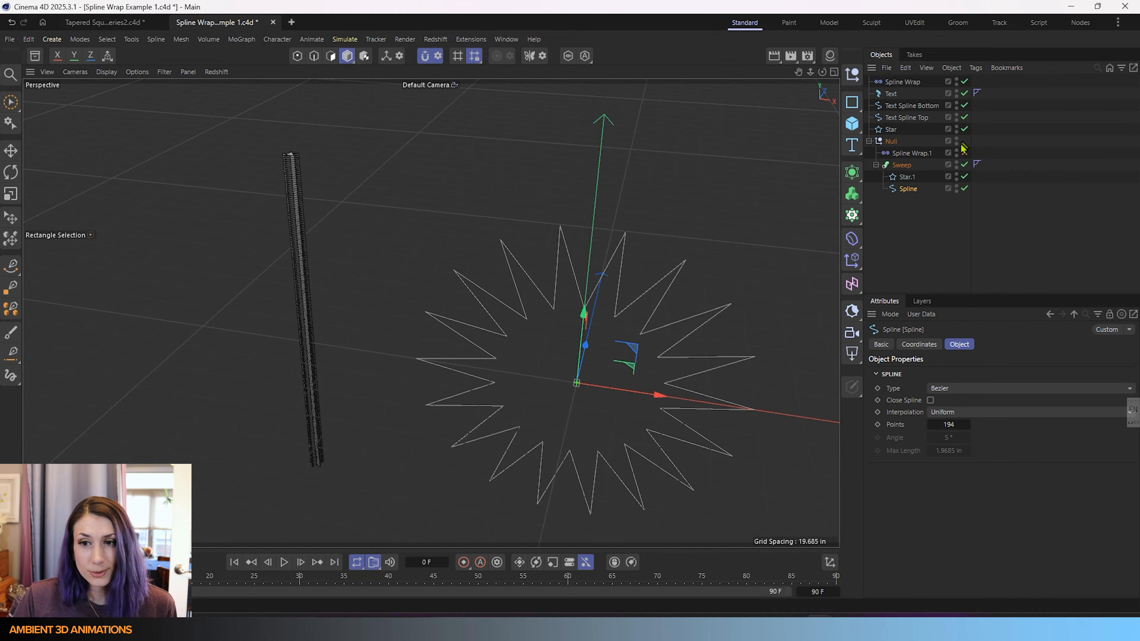
pyautogui.click(965, 153)
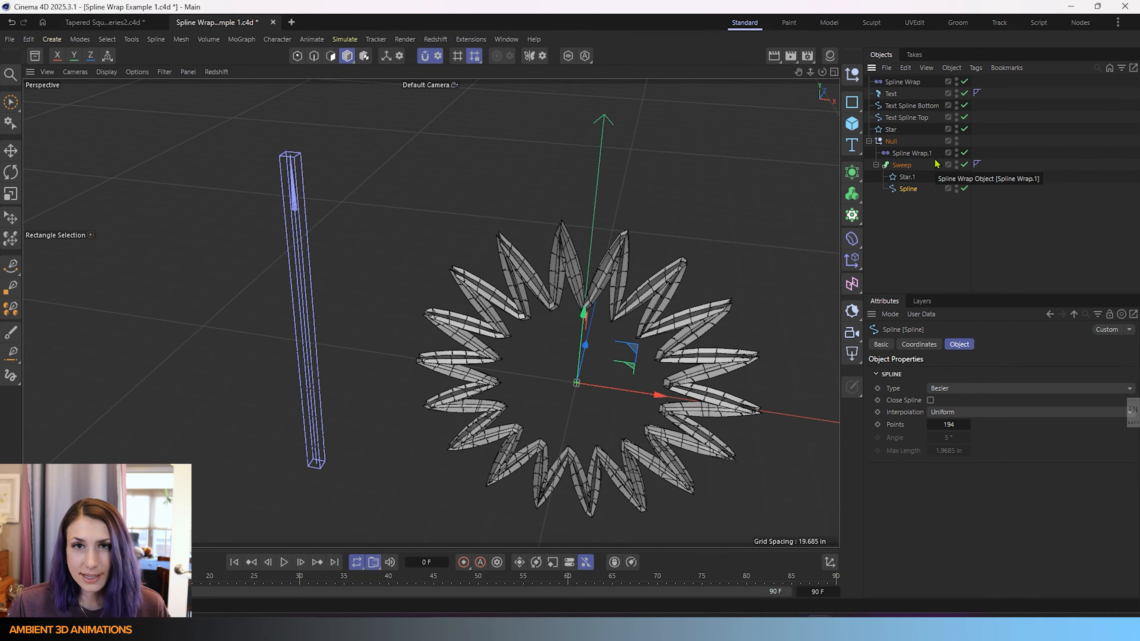
# Raise the interpolation points of the Sweep's path Spline to 1592.
pyautogui.click(902, 165)
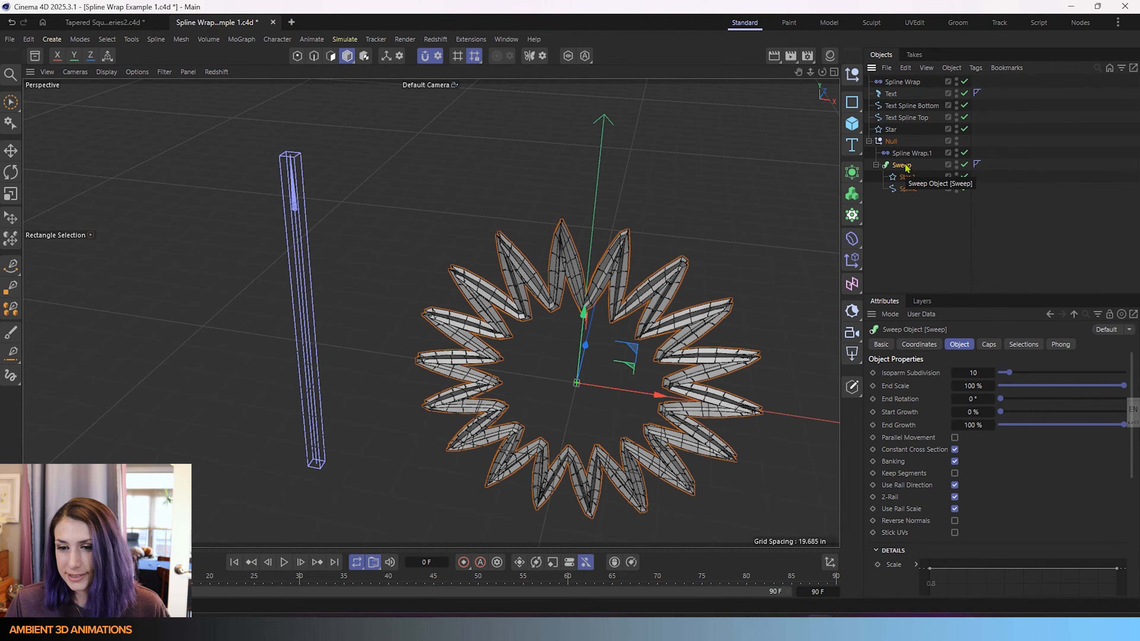
pyautogui.click(909, 178)
pyautogui.click(902, 167)
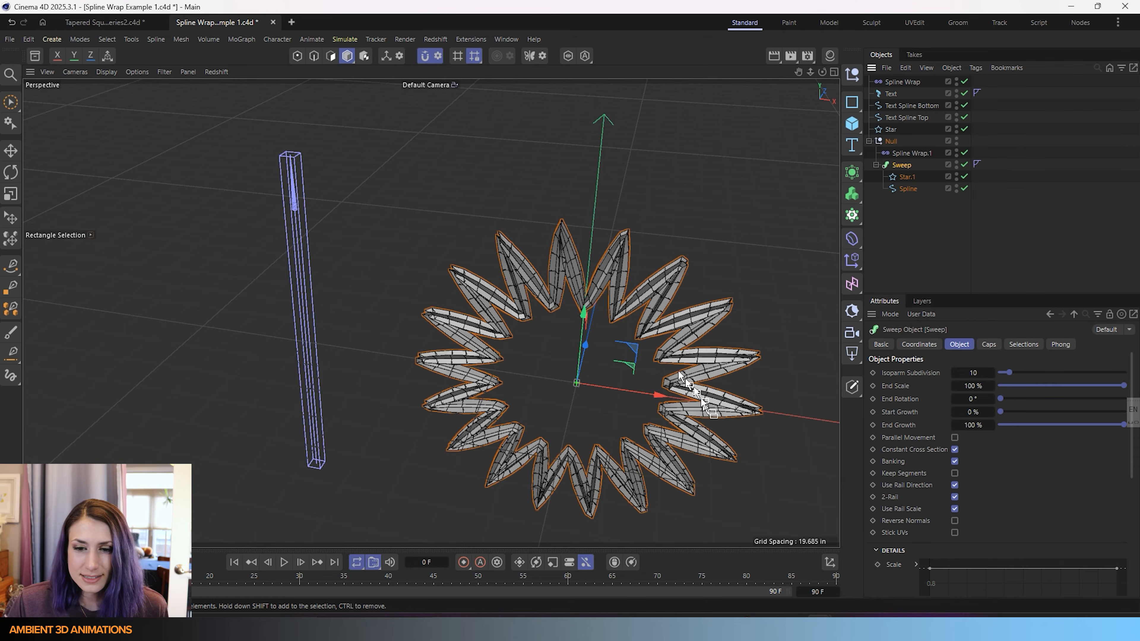
pyautogui.click(908, 189)
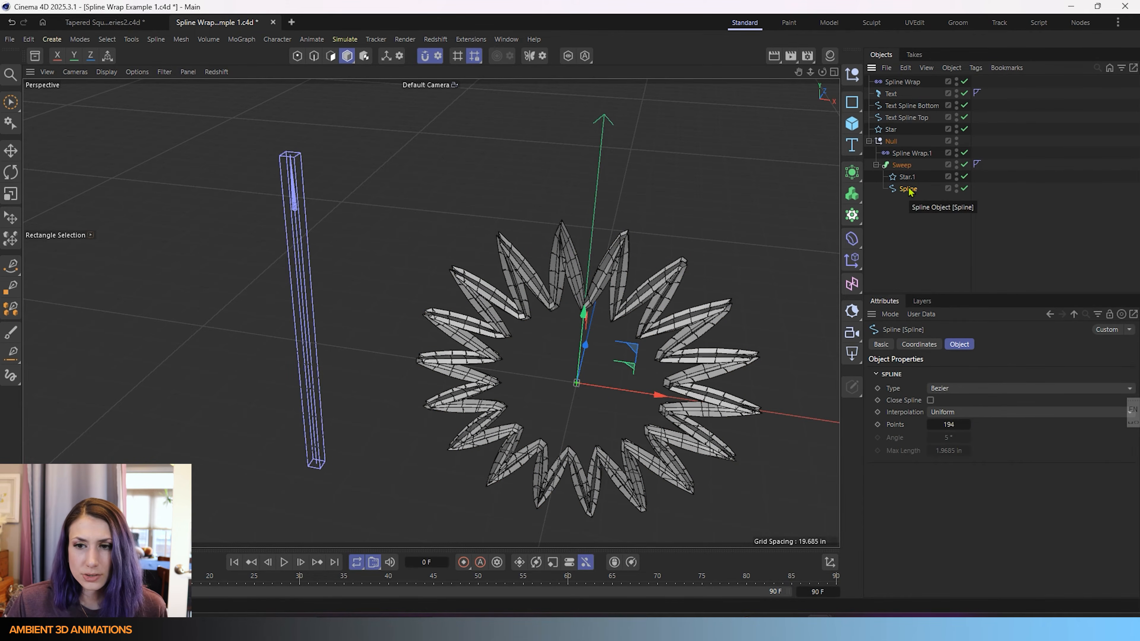
pyautogui.moveTo(955, 421); pyautogui.dragTo(1075, 421)
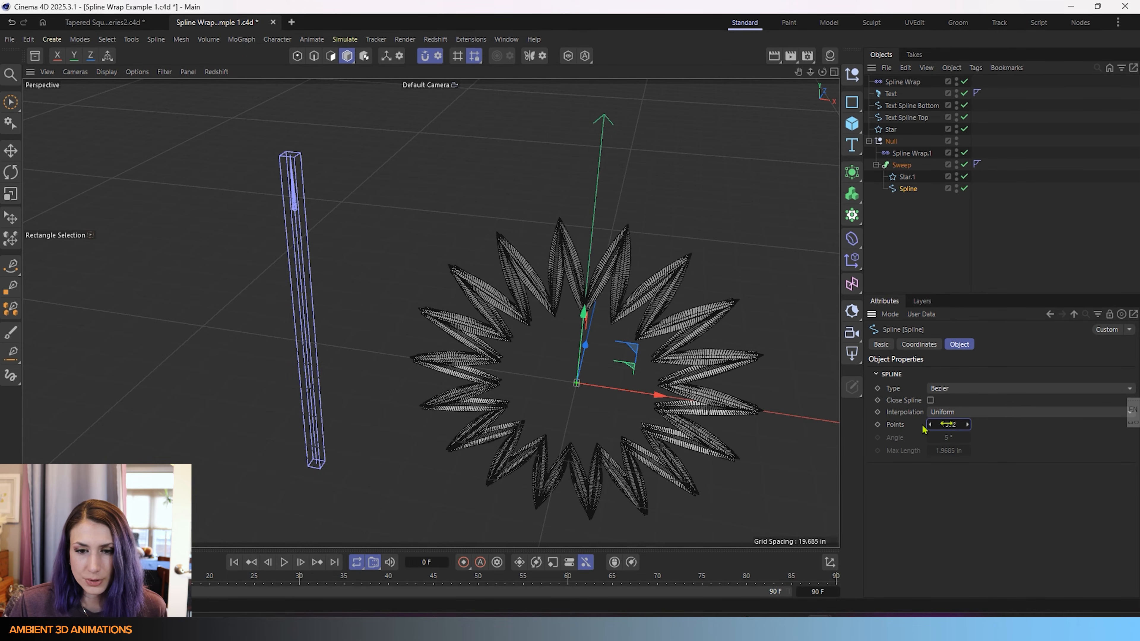
# Hide the workplane in the viewport and view the wrapped star up close.
pyautogui.keyDown('alt'); pyautogui.moveTo(476, 438); pyautogui.dragTo(599, 391); pyautogui.keyUp('alt')
pyautogui.click(188, 72)
pyautogui.moveTo(158, 74)
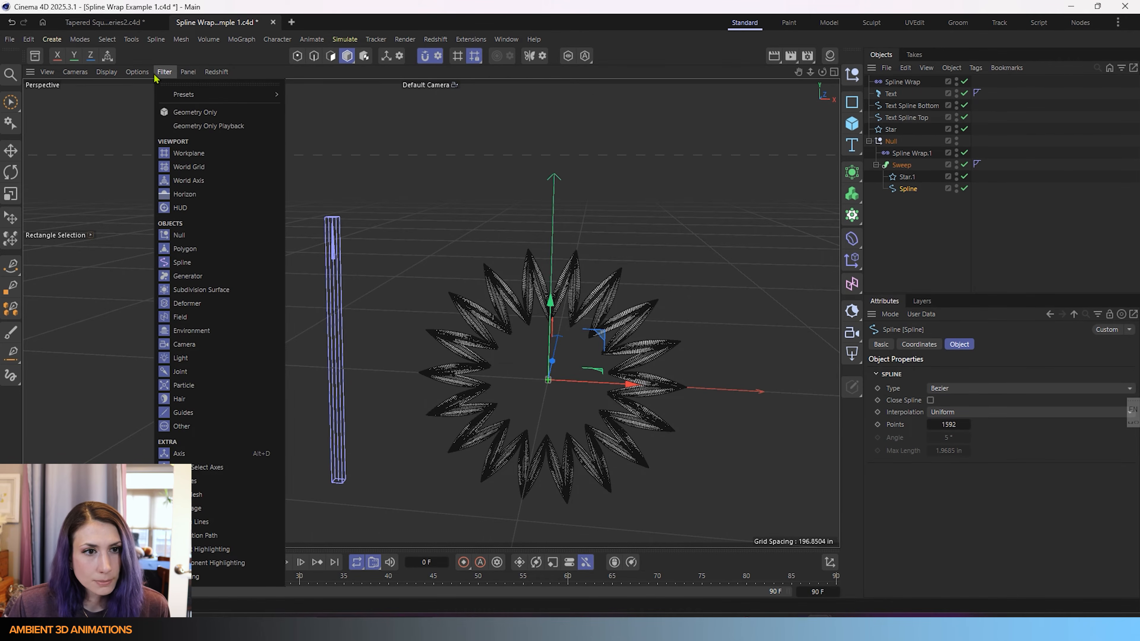
pyautogui.click(181, 154)
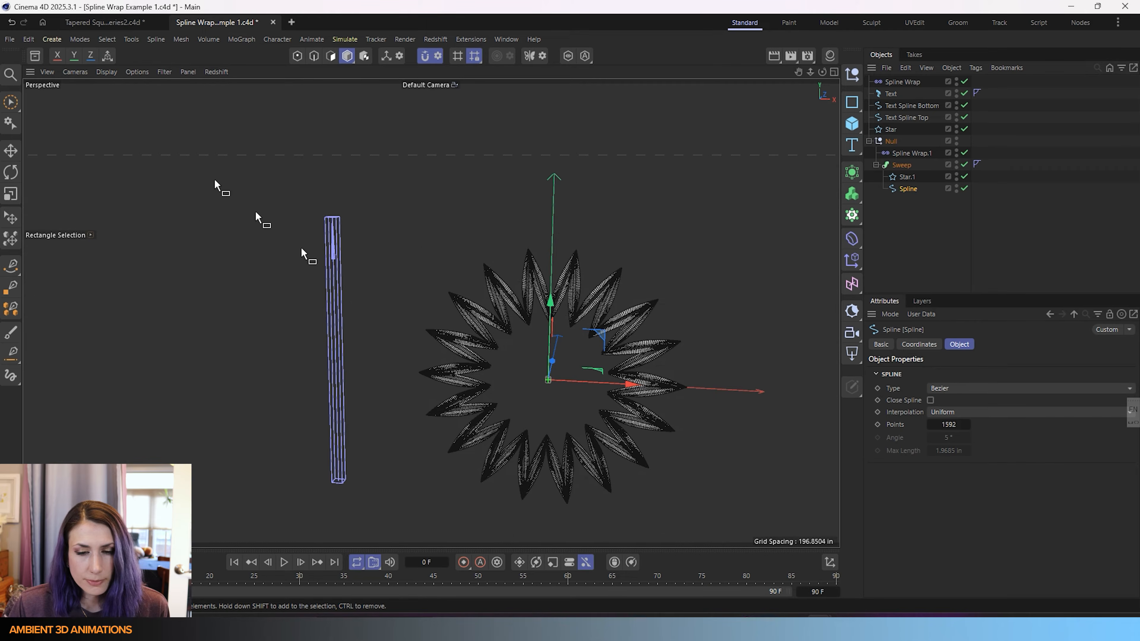
pyautogui.keyDown('alt'); pyautogui.moveTo(470, 370); pyautogui.dragTo(437, 363); pyautogui.keyUp('alt')
pyautogui.scroll(10, 449, 363)
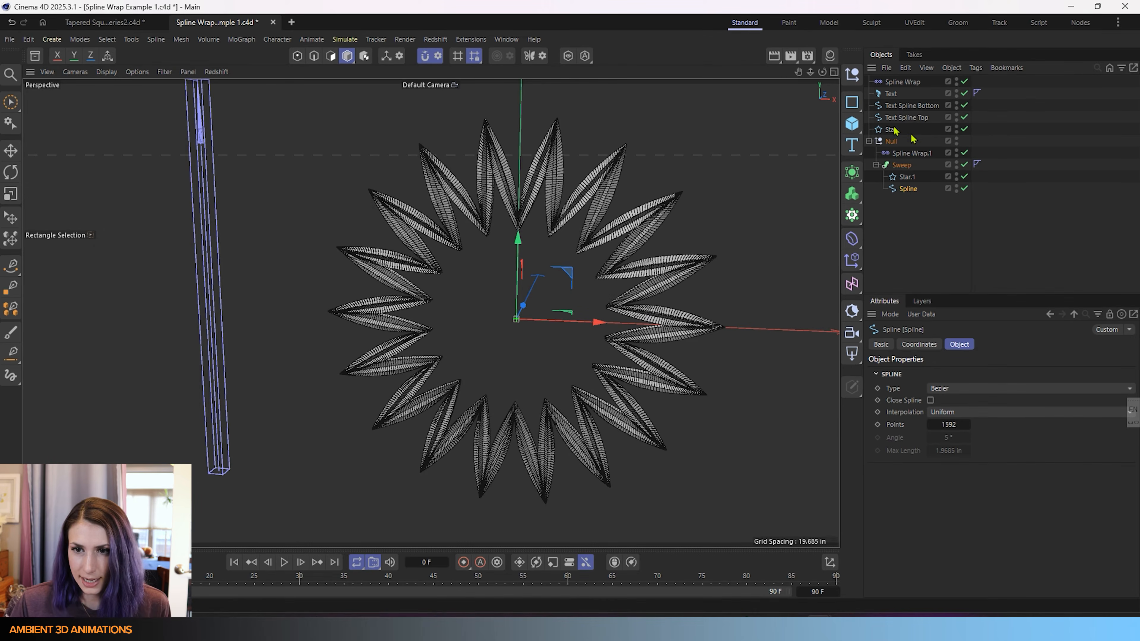
# Lower the Strength of Spline Wrap.1 to 0% to view the unwrapped bar.
pyautogui.click(929, 154)
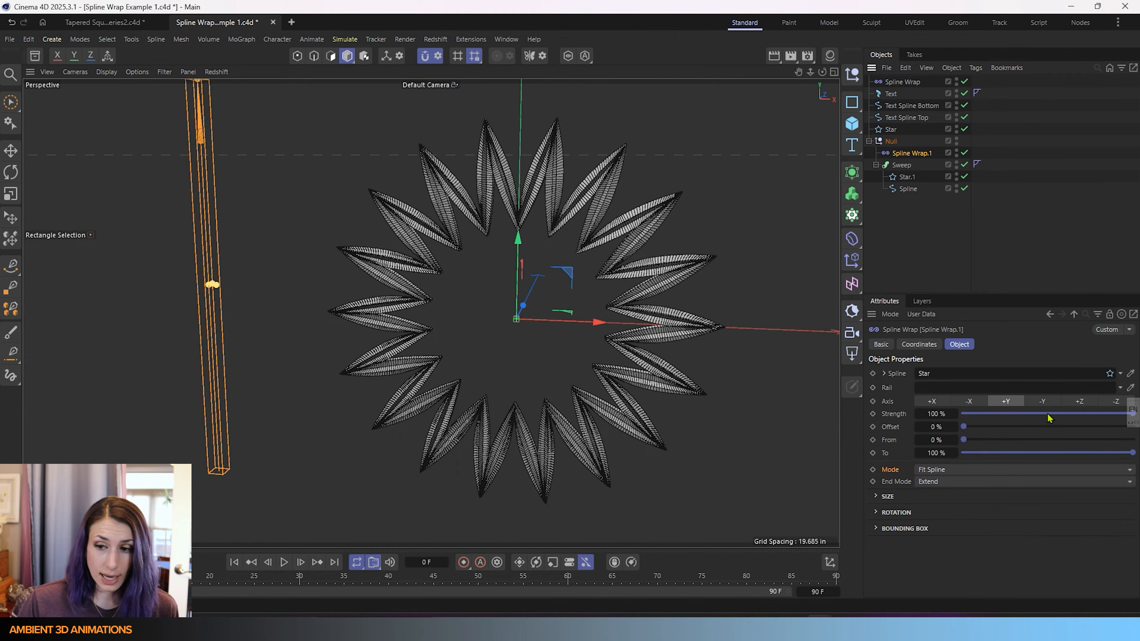
pyautogui.moveTo(1048, 418); pyautogui.dragTo(964, 417)
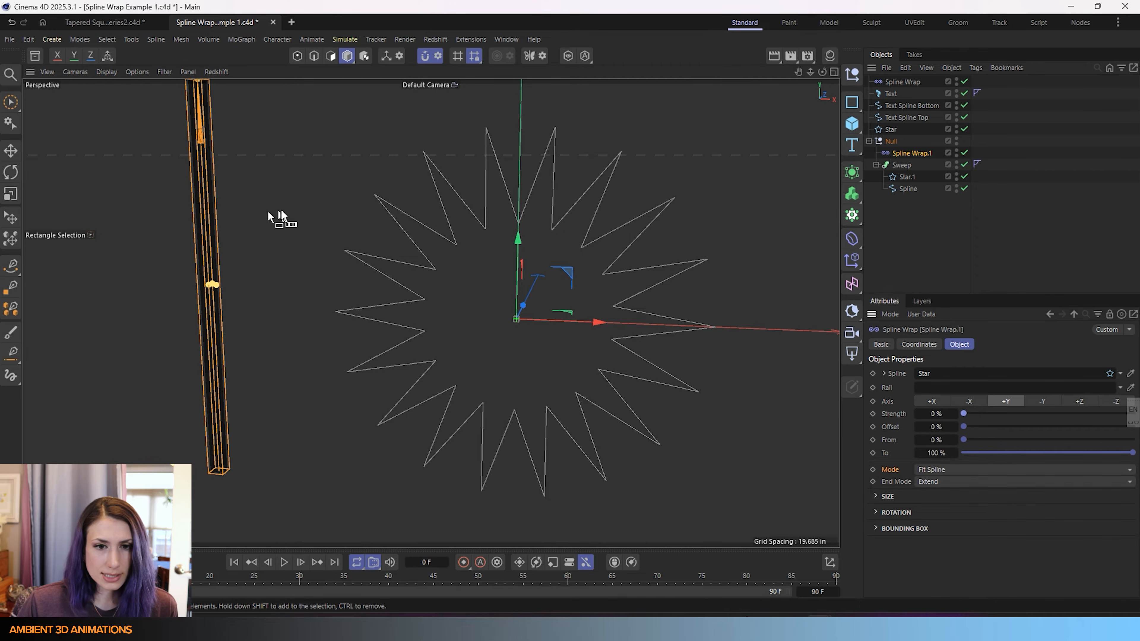
pyautogui.keyDown('alt'); pyautogui.moveTo(268, 215); pyautogui.dragTo(332, 256); pyautogui.keyUp('alt')
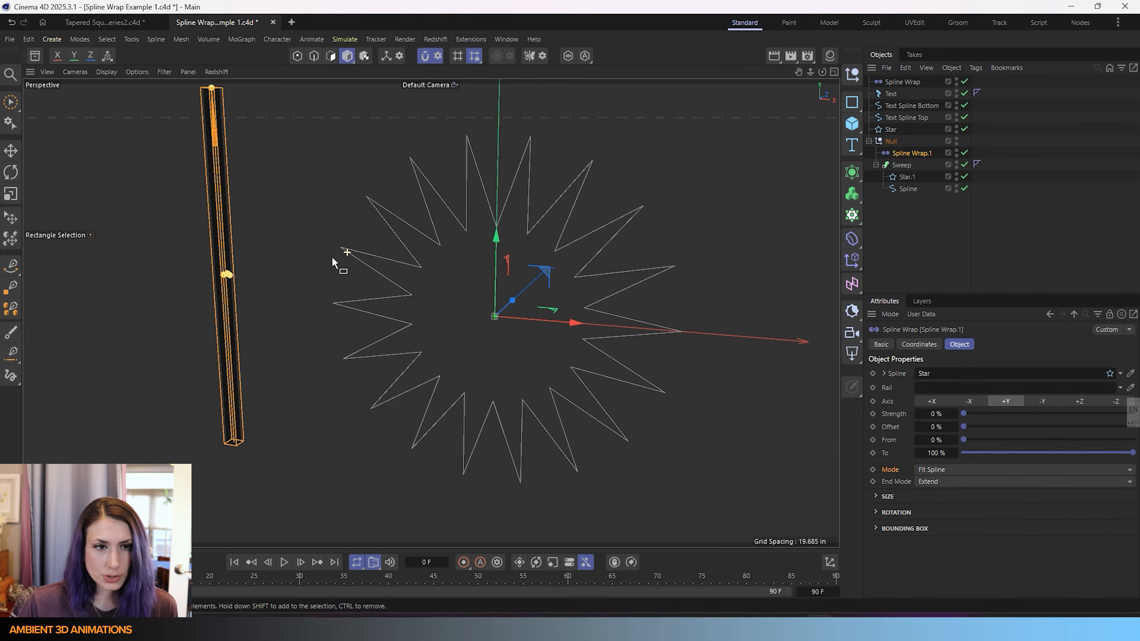
# Set the viewport display to Gouraud Shading and raise the Strength of Spline Wrap.1 to 100%.
pyautogui.click(106, 72)
pyautogui.moveTo(75, 74)
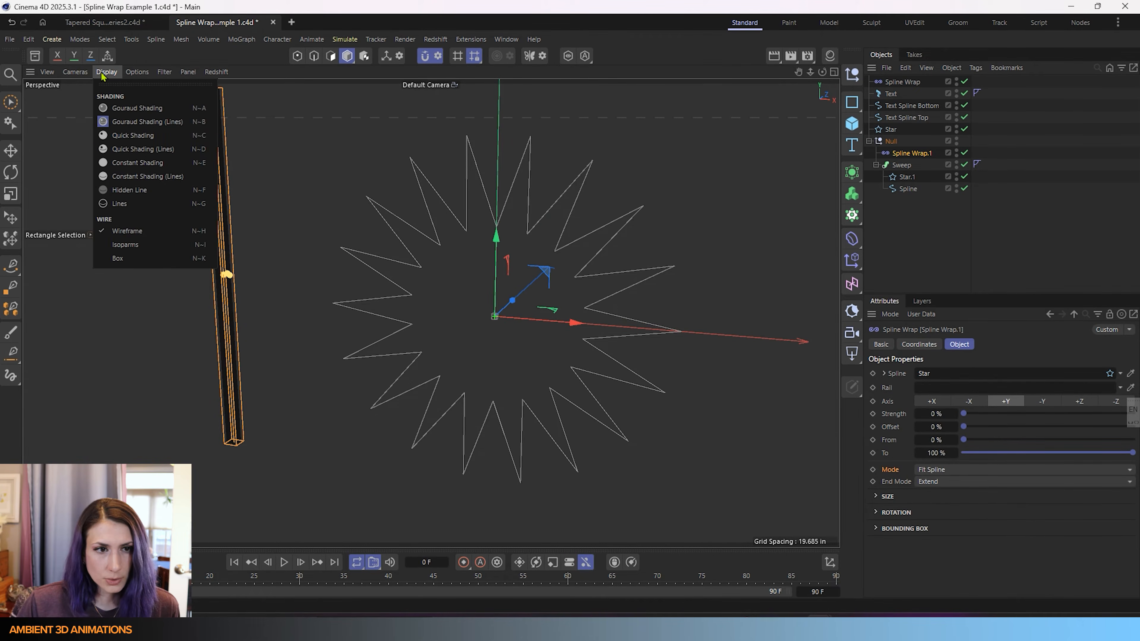
pyautogui.click(124, 109)
pyautogui.keyDown('alt'); pyautogui.moveTo(427, 311); pyautogui.dragTo(427, 327, button='middle'); pyautogui.keyUp('alt')
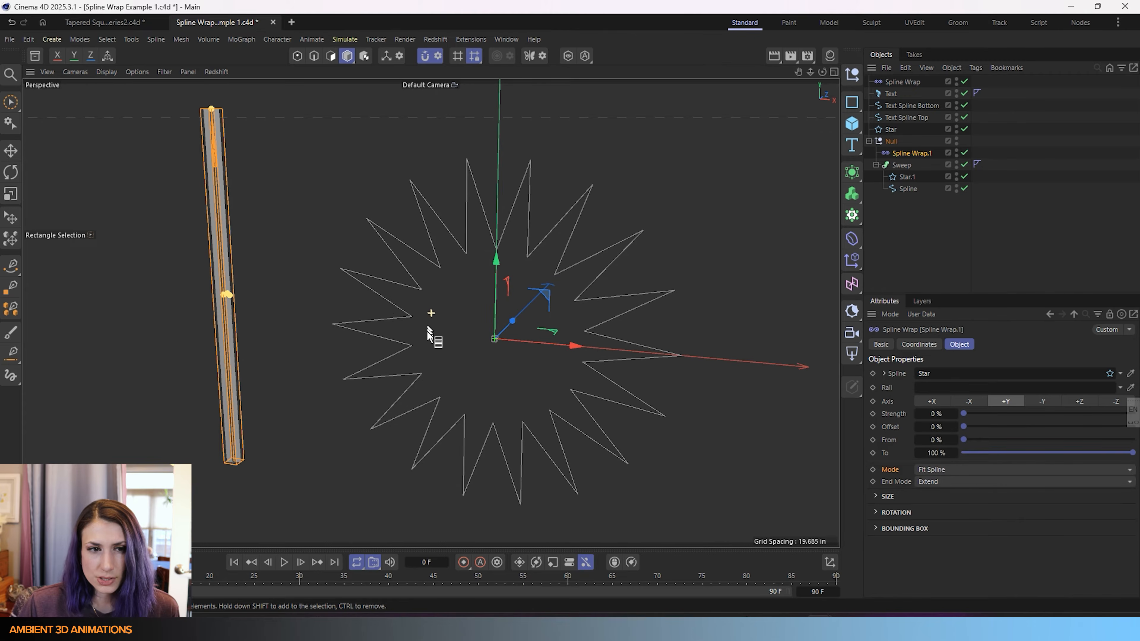
pyautogui.keyDown('alt'); pyautogui.moveTo(427, 331); pyautogui.dragTo(416, 337); pyautogui.keyUp('alt')
pyautogui.keyDown('alt'); pyautogui.moveTo(425, 350); pyautogui.dragTo(422, 342, button='middle'); pyautogui.keyUp('alt')
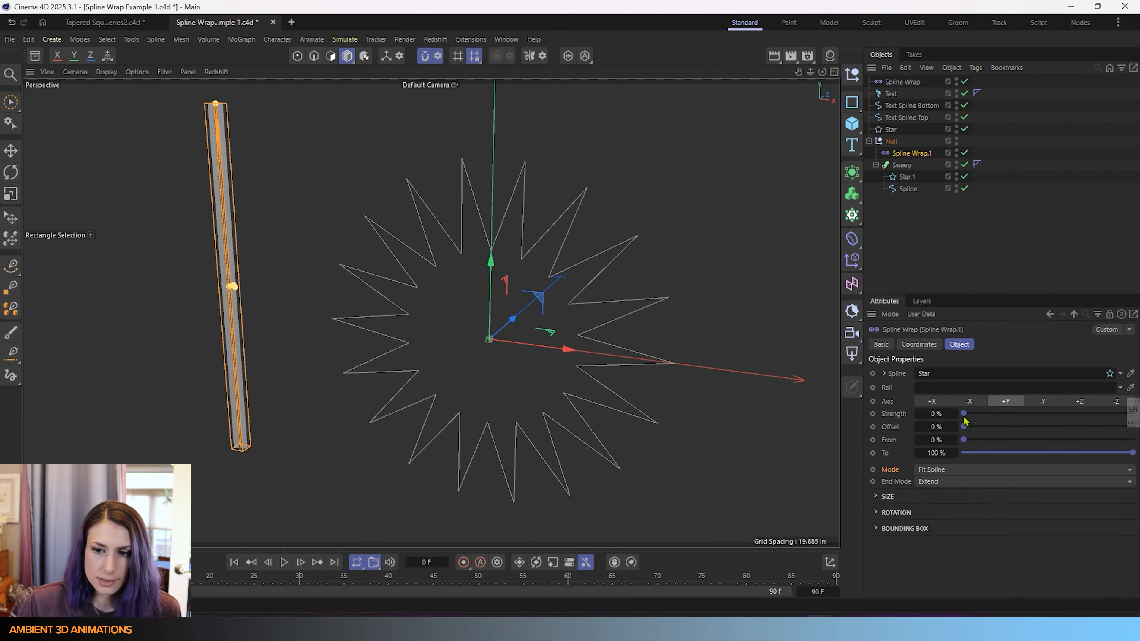
pyautogui.moveTo(966, 421)
pyautogui.mouseDown()
pyautogui.moveTo(1134, 422)
pyautogui.moveTo(969, 423)
pyautogui.moveTo(1133, 421)
pyautogui.moveTo(1115, 431)
pyautogui.moveTo(970, 423)
pyautogui.moveTo(1134, 413)
pyautogui.moveTo(965, 413)
pyautogui.moveTo(1133, 414)
pyautogui.moveTo(978, 420)
pyautogui.moveTo(1006, 438)
pyautogui.moveTo(1132, 429)
pyautogui.moveTo(920, 433)
pyautogui.moveTo(1133, 415)
pyautogui.mouseUp()
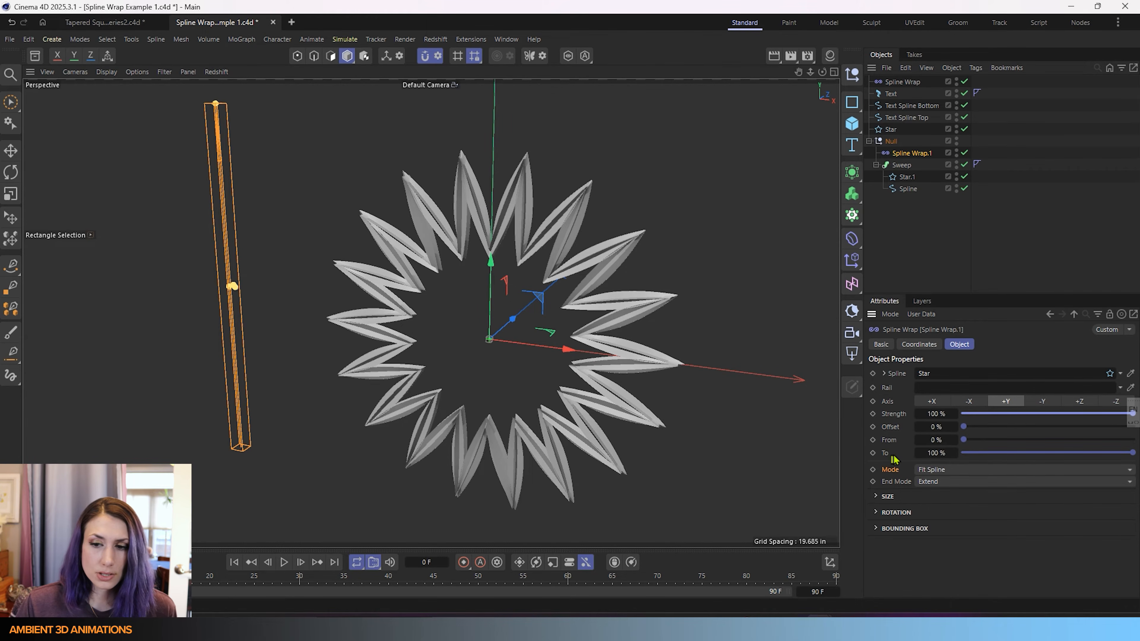
# Limit the wrap to part of the star by setting From to 18% and To to 80%.
pyautogui.moveTo(968, 442); pyautogui.dragTo(999, 443)
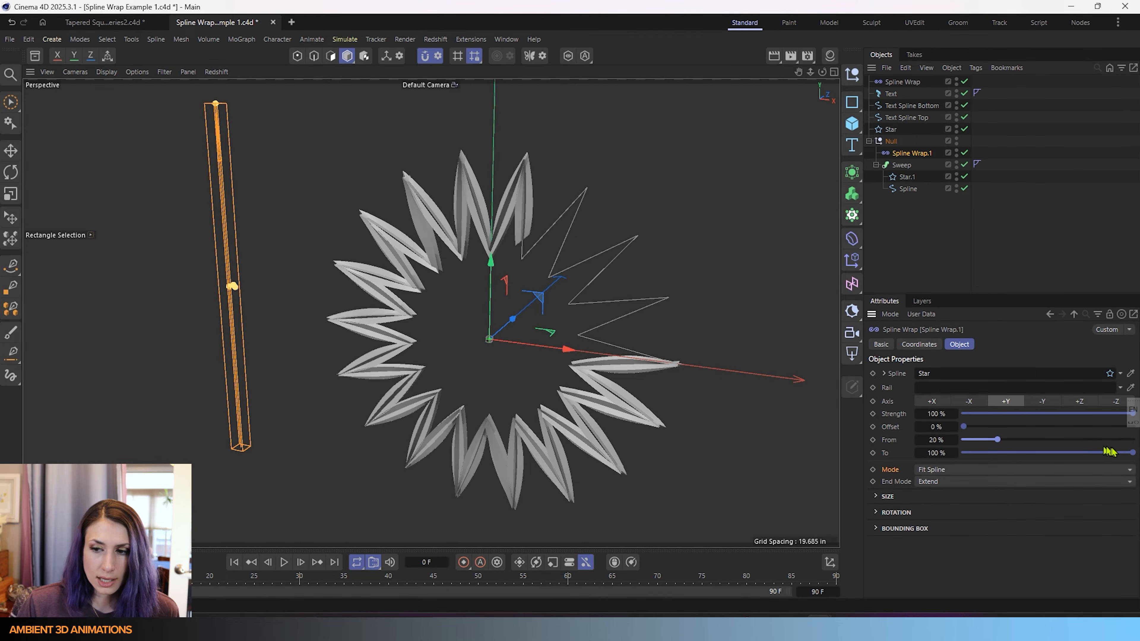
pyautogui.moveTo(1126, 463); pyautogui.dragTo(1086, 464)
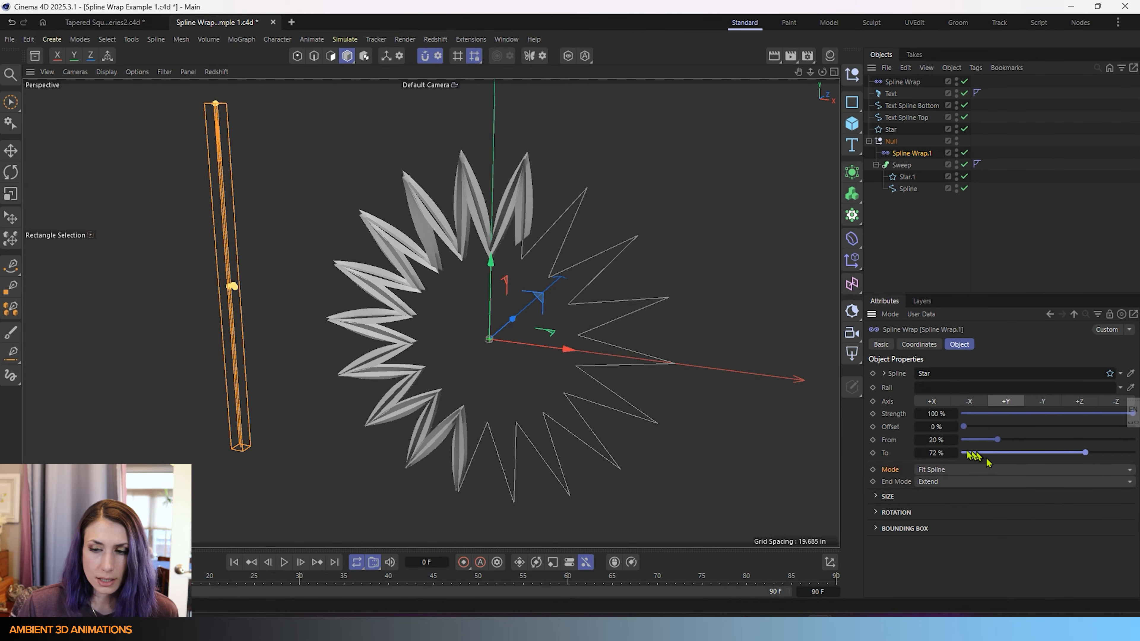
pyautogui.moveTo(1085, 455)
pyautogui.mouseDown()
pyautogui.moveTo(1064, 454)
pyautogui.moveTo(1132, 455)
pyautogui.moveTo(1100, 454)
pyautogui.mouseUp()
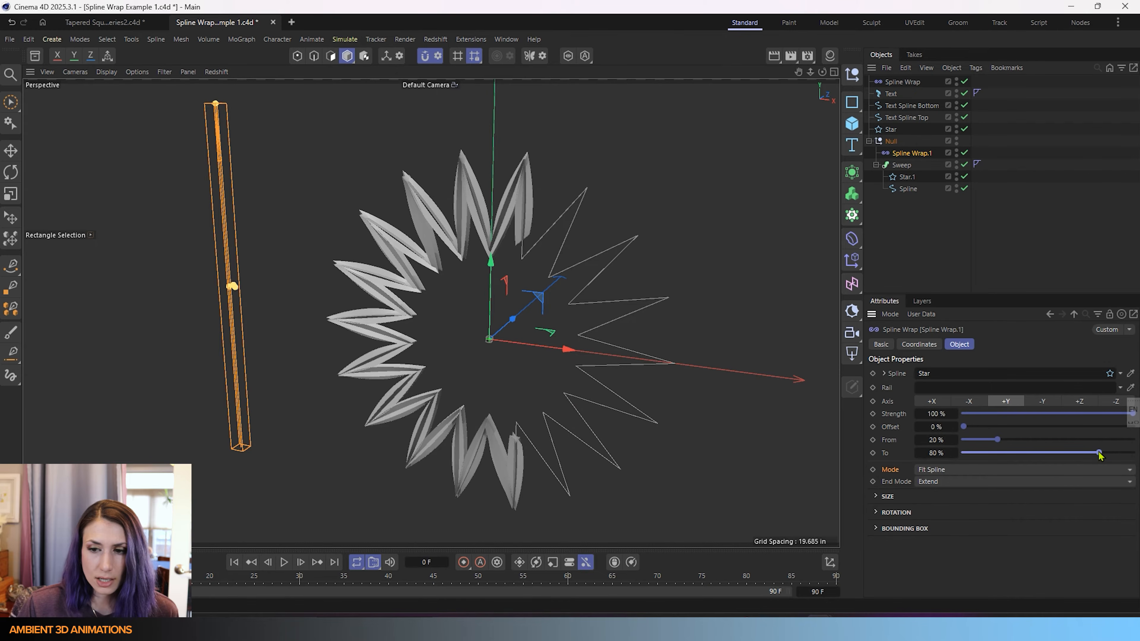
pyautogui.moveTo(1022, 439); pyautogui.dragTo(995, 439)
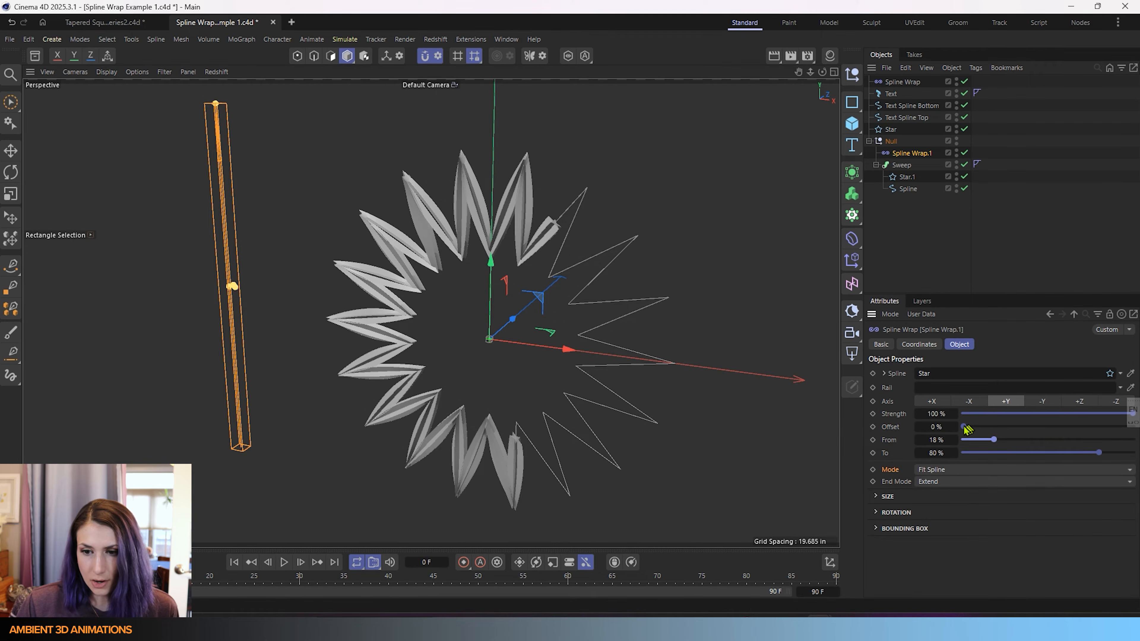
# Try an Offset of up to 355%, and reset Offset and From to 0% and To to 100%.
pyautogui.moveTo(965, 429); pyautogui.dragTo(815, 402)
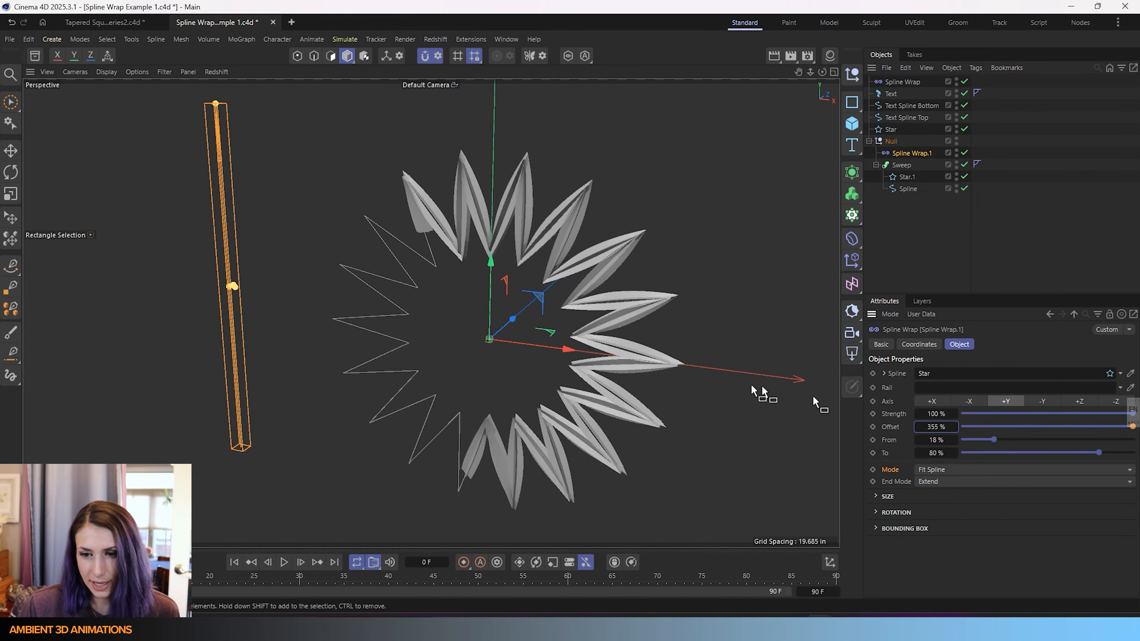
pyautogui.rightClick(919, 429)
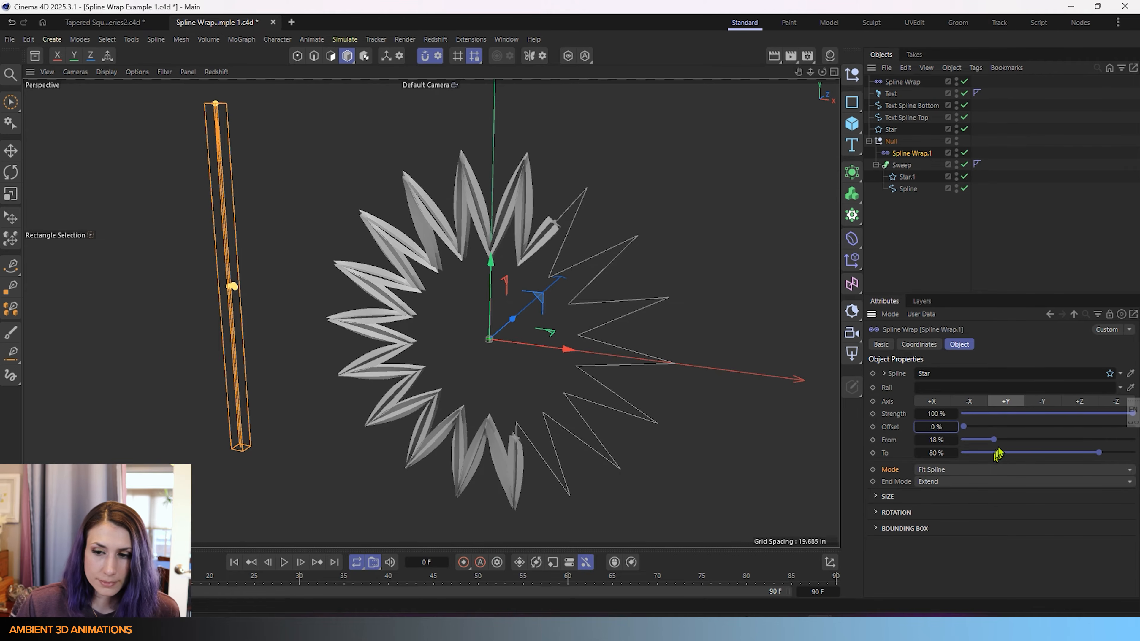
pyautogui.moveTo(994, 440); pyautogui.dragTo(964, 440)
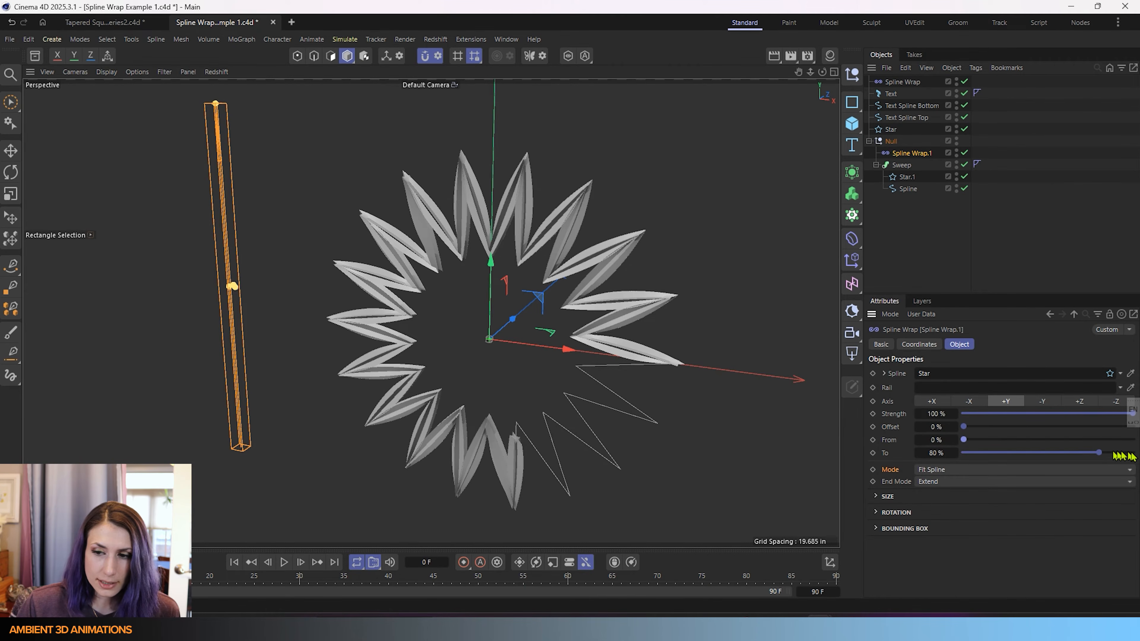
pyautogui.moveTo(1121, 457); pyautogui.dragTo(1137, 458)
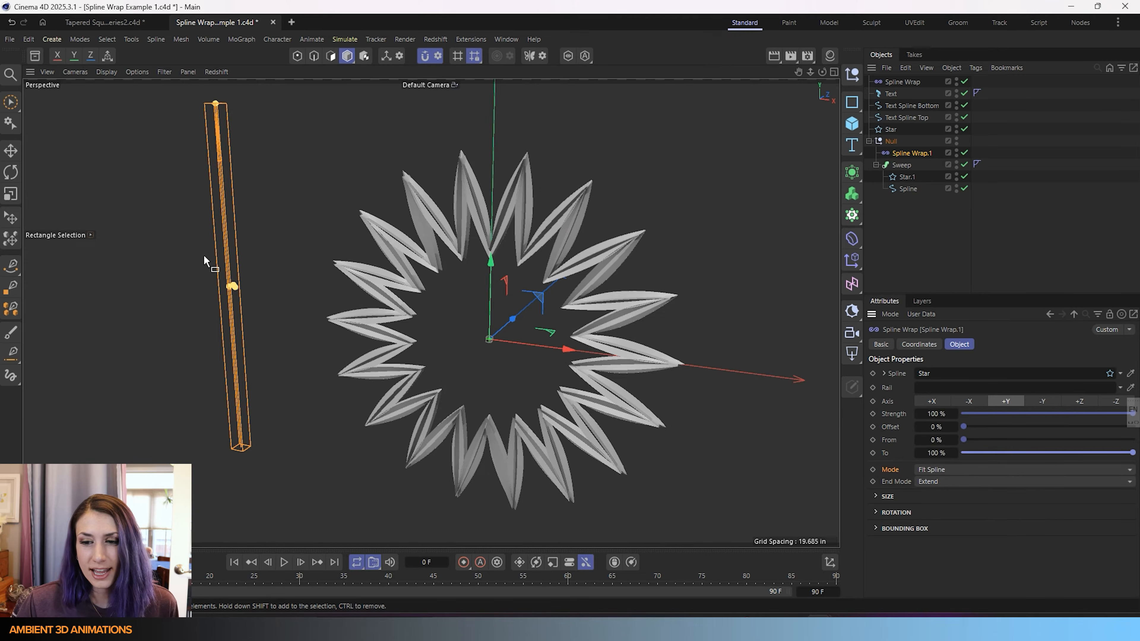
# Set the Mode of Spline Wrap.1 to Keep Length and test the Offset, ending at 0%.
pyautogui.click(1002, 471)
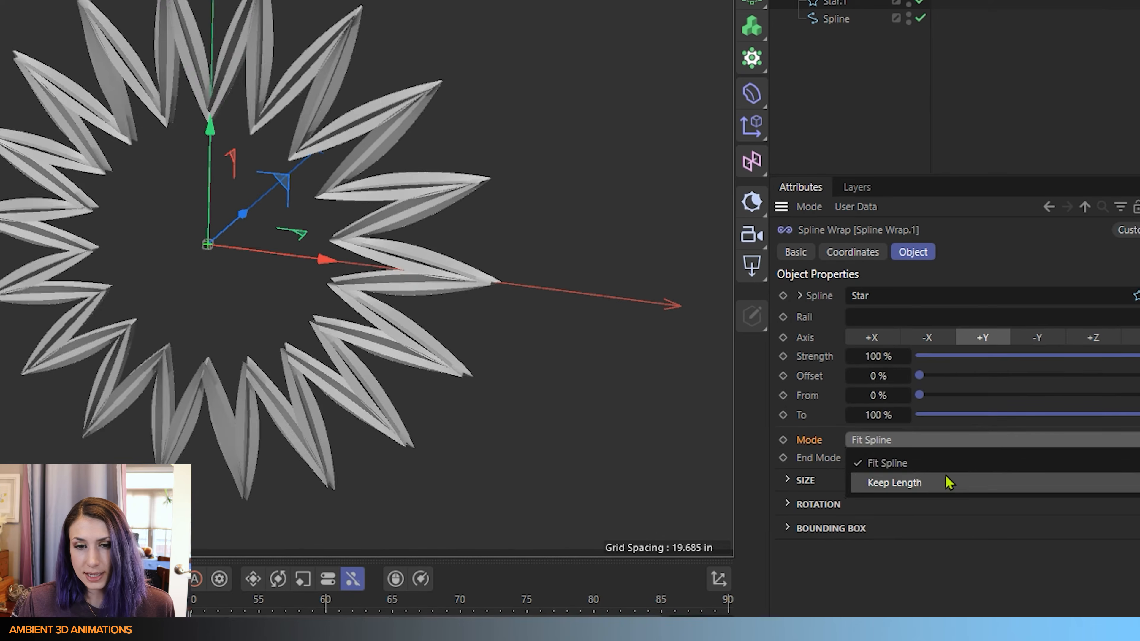
pyautogui.click(986, 497)
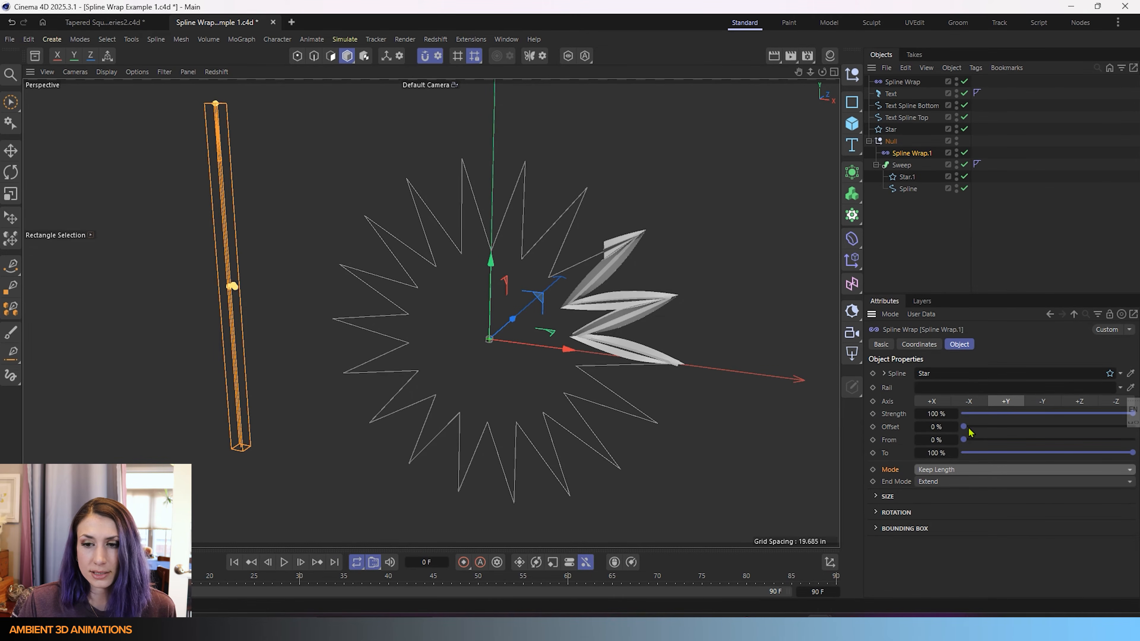
pyautogui.moveTo(969, 430)
pyautogui.mouseDown()
pyautogui.moveTo(1117, 436)
pyautogui.moveTo(959, 430)
pyautogui.mouseUp()
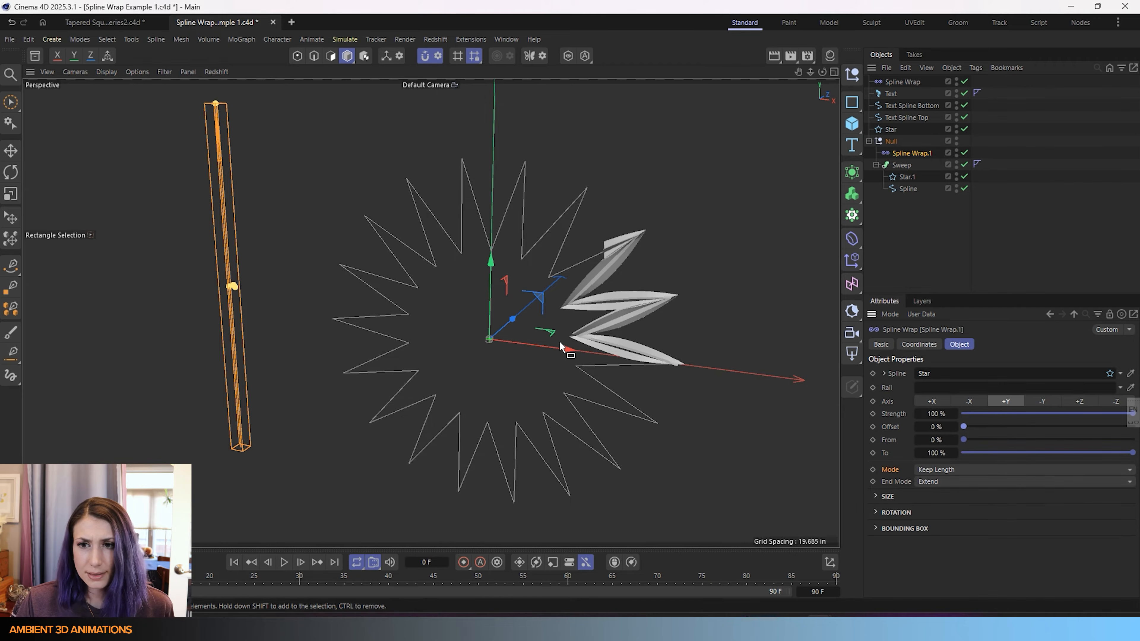
# Collapse the Null group and select the Text object to show its object properties.
pyautogui.scroll(-3, 633, 225)
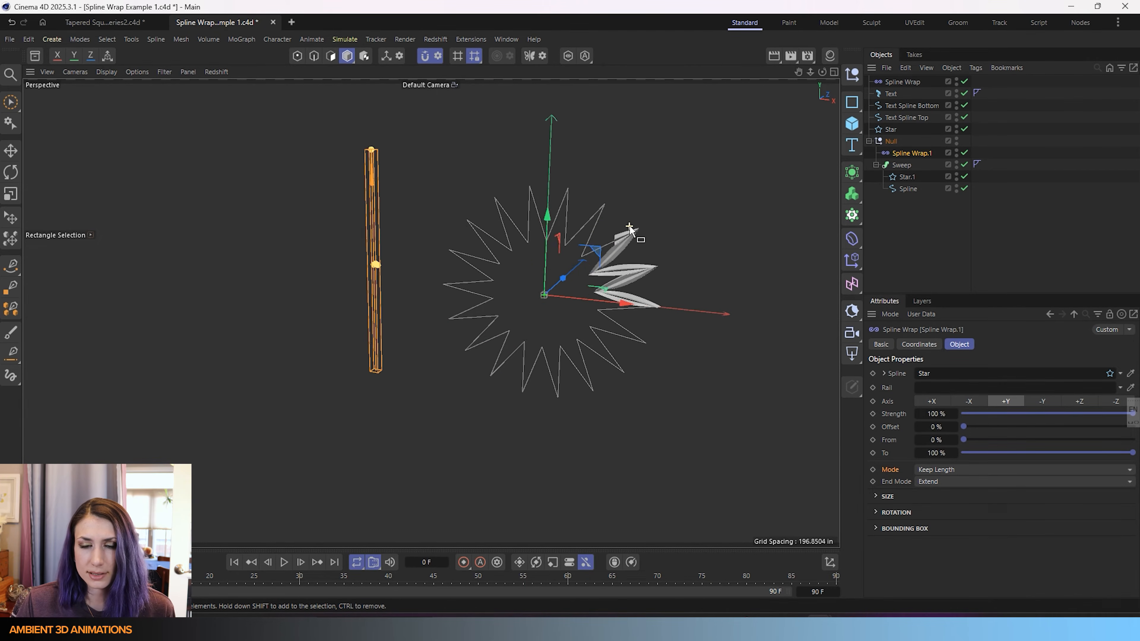
pyautogui.scroll(-5, 630, 228)
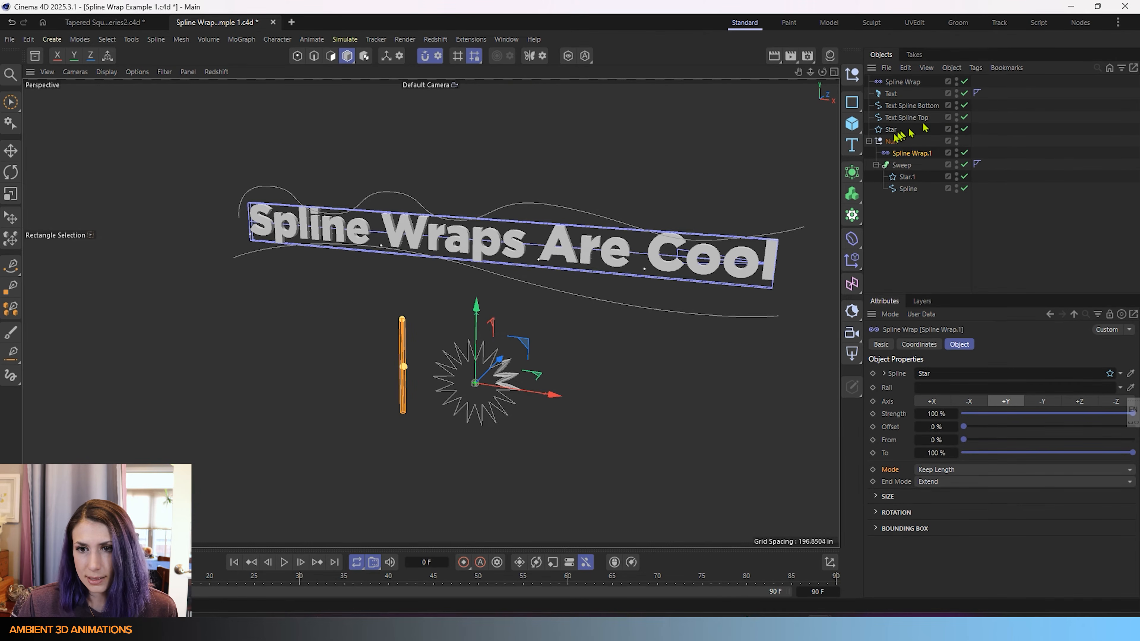
pyautogui.click(853, 147)
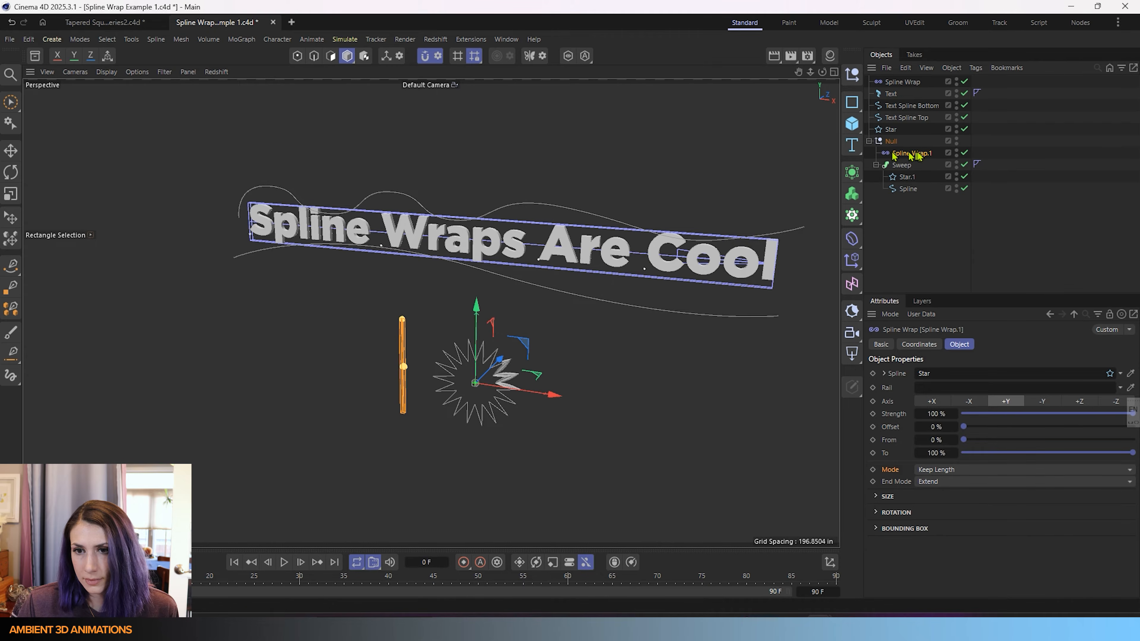
pyautogui.click(868, 141)
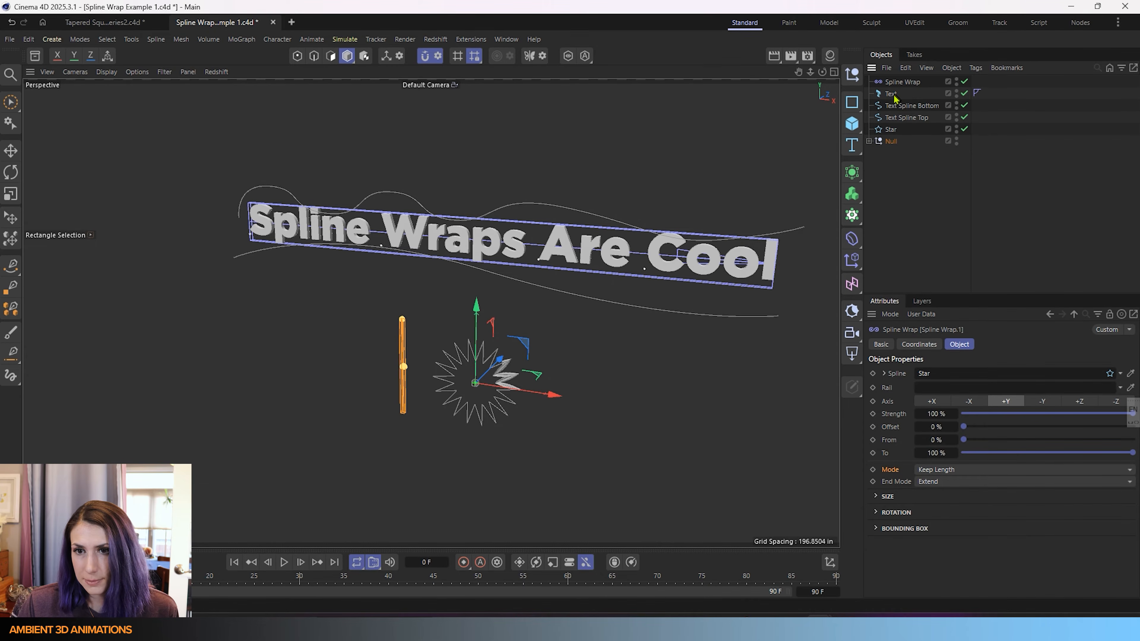
pyautogui.click(894, 95)
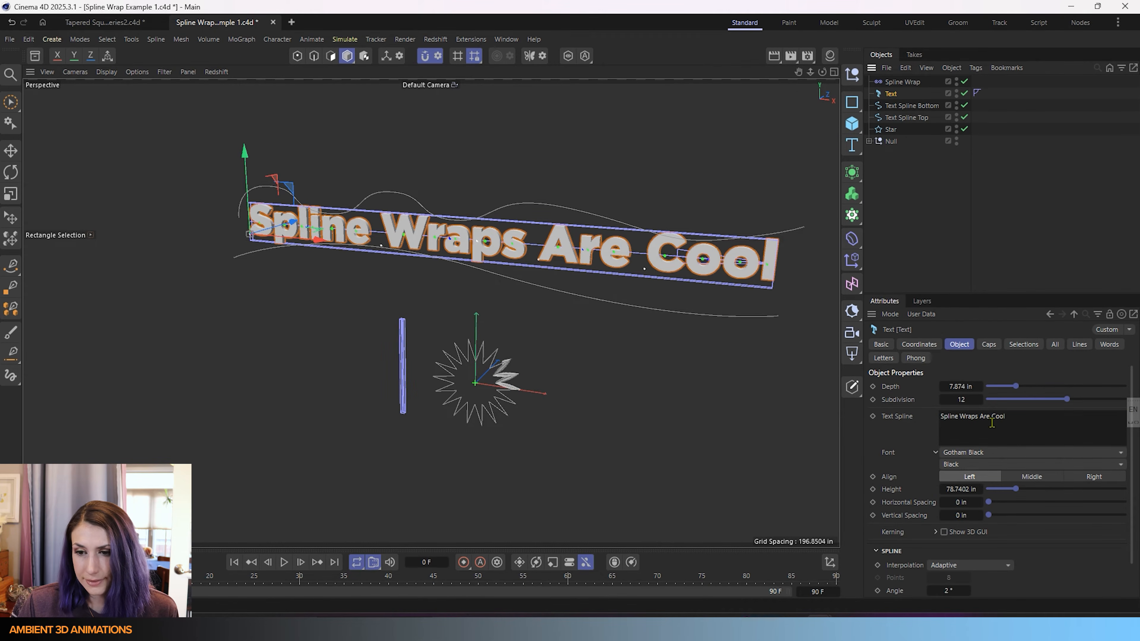
pyautogui.keyDown('alt'); pyautogui.moveTo(680, 204); pyautogui.dragTo(122, 163, button='middle'); pyautogui.keyUp('alt')
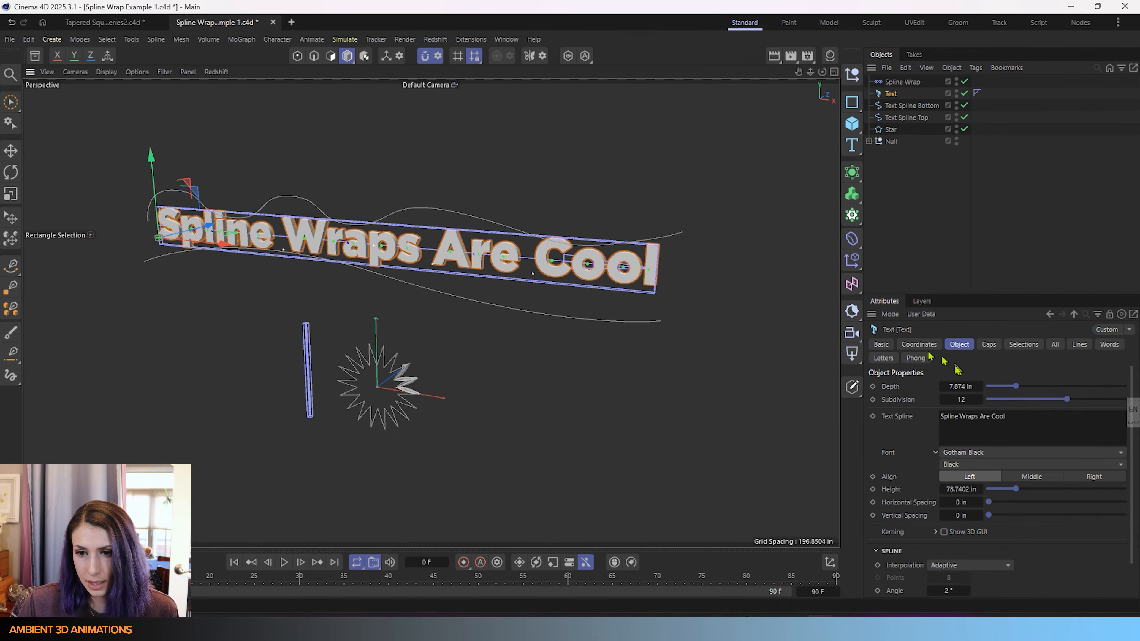
# Group the Spline Wrap and Text objects under a new null and expand that group.
pyautogui.click(894, 82)
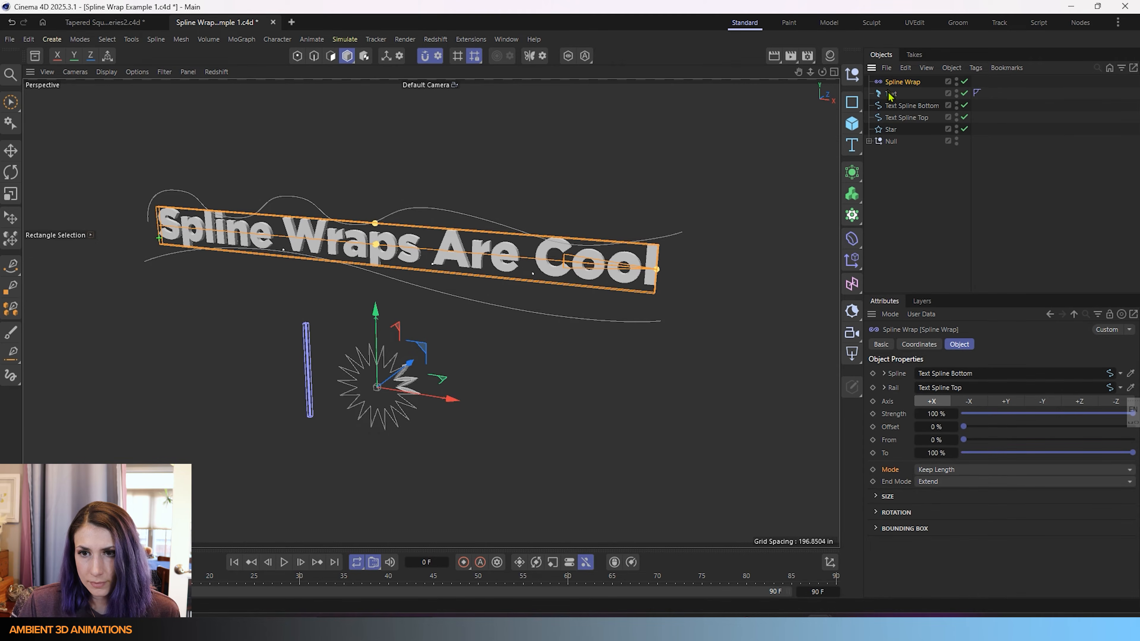
pyautogui.keyDown('ctrl'); pyautogui.click(890, 94); pyautogui.keyUp('ctrl')
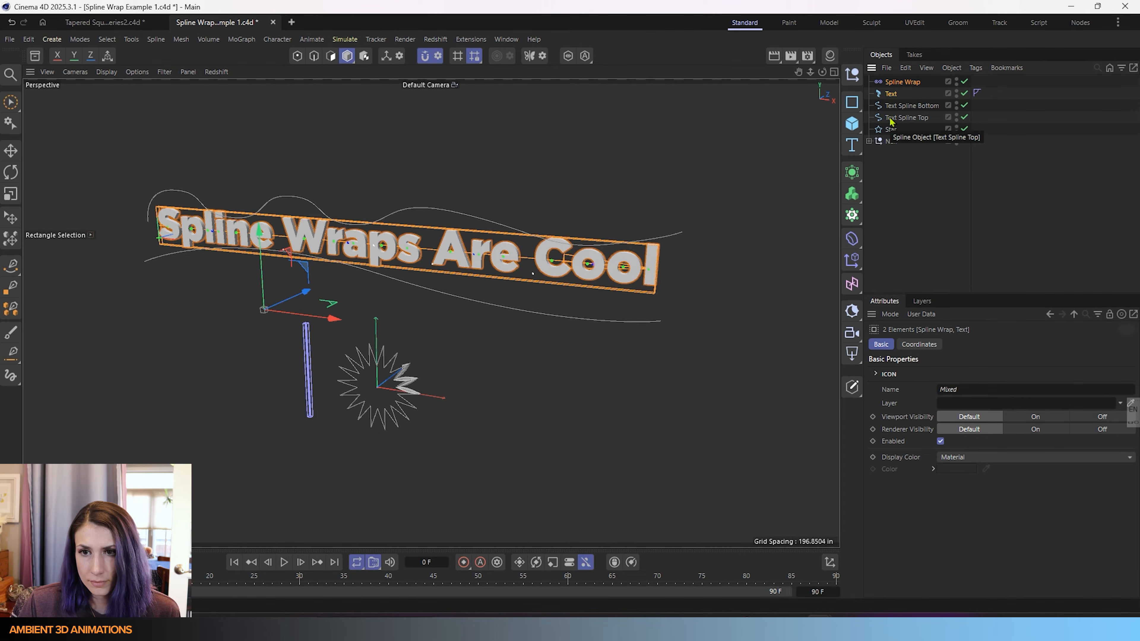
pyautogui.hotkey('alt', 'g')
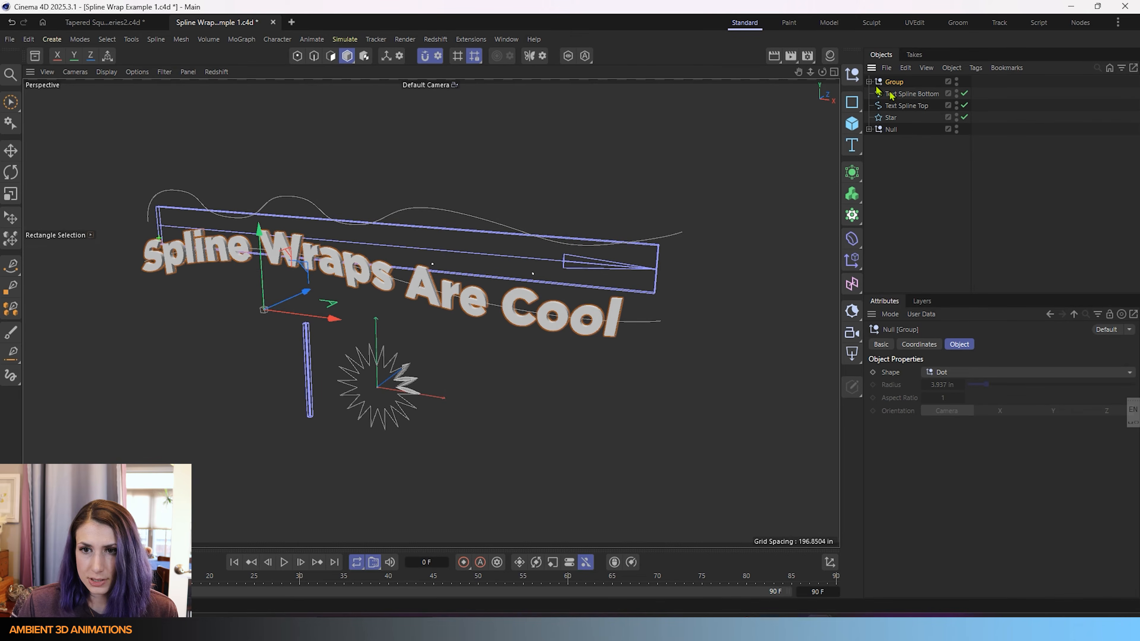
pyautogui.click(869, 82)
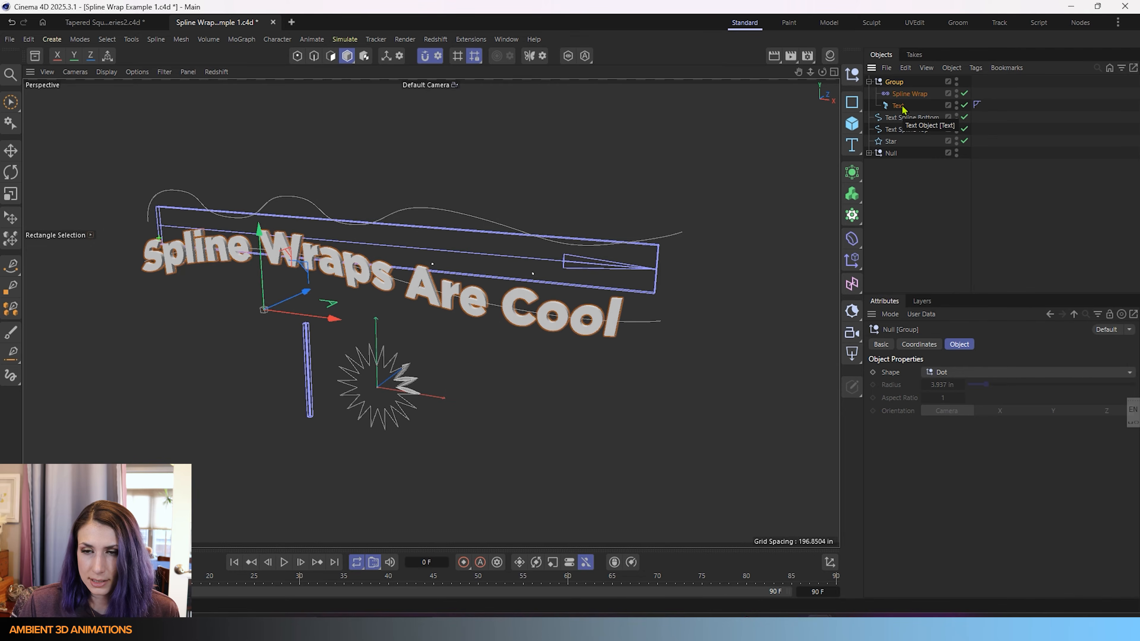
# Rename the new group as Text Deformations.
pyautogui.doubleClick(903, 81)
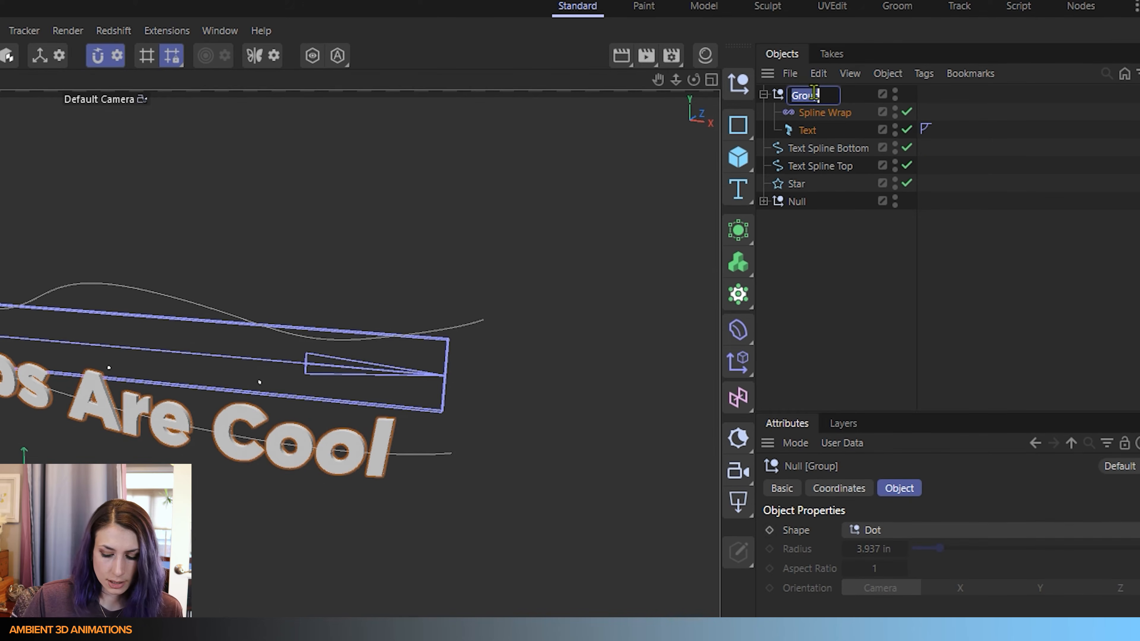
pyautogui.press('BackSpace')
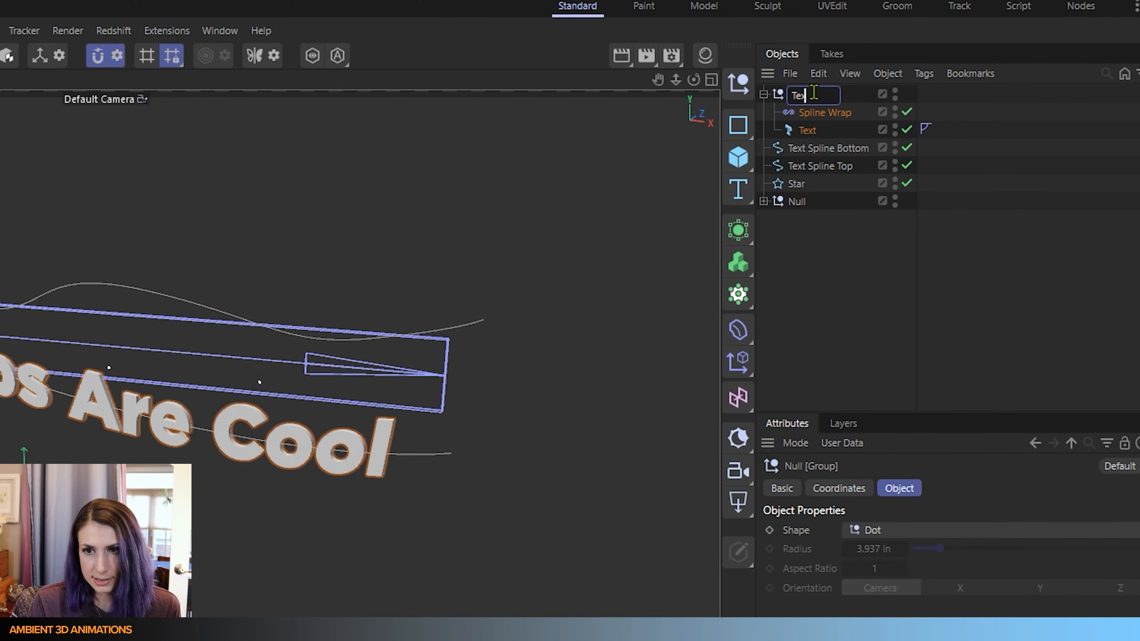
pyautogui.write('Text De')
pyautogui.write('fo')
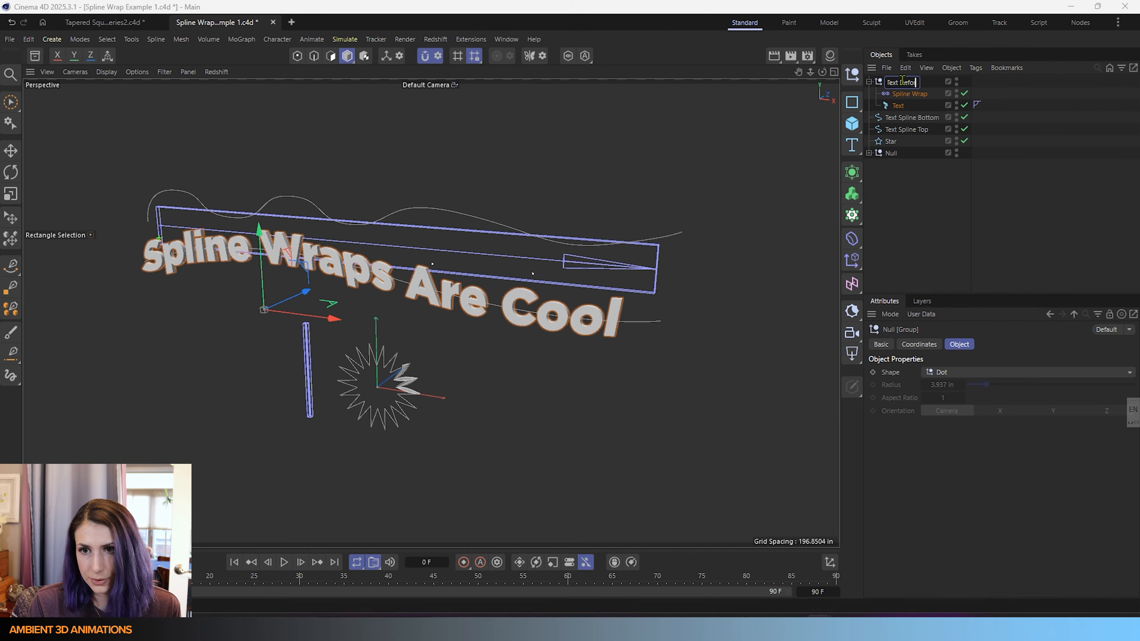
pyautogui.write('rmations')
pyautogui.press('Return')
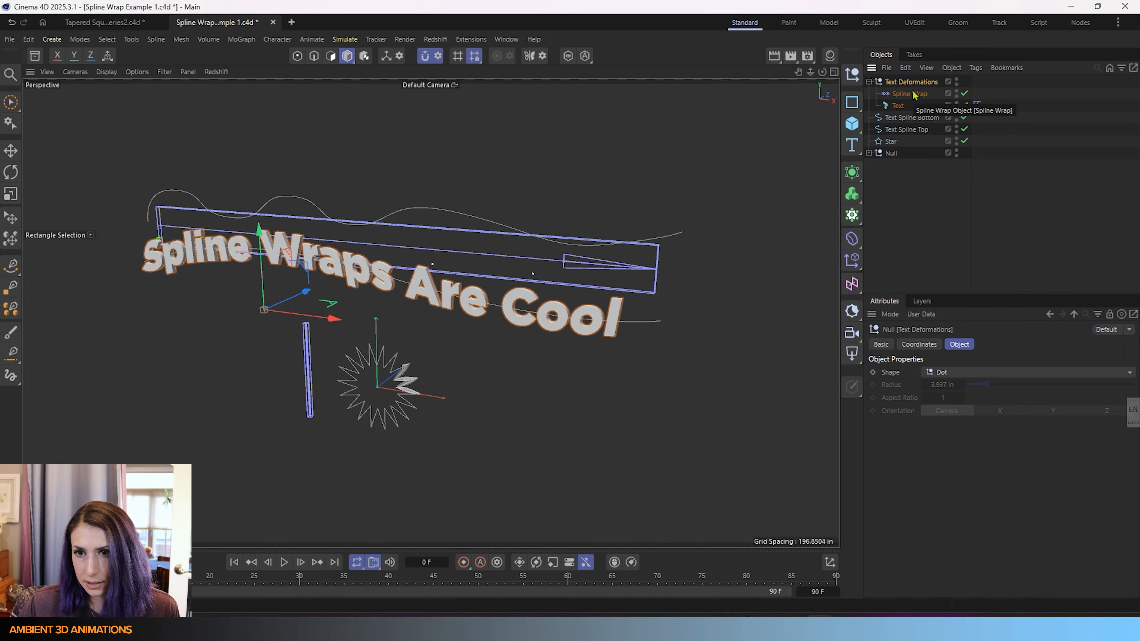
# Examine which splines drive the text's Spline Wrap by viewing its properties and selecting Text Spline Top and Text Spline Bottom.
pyautogui.click(909, 95)
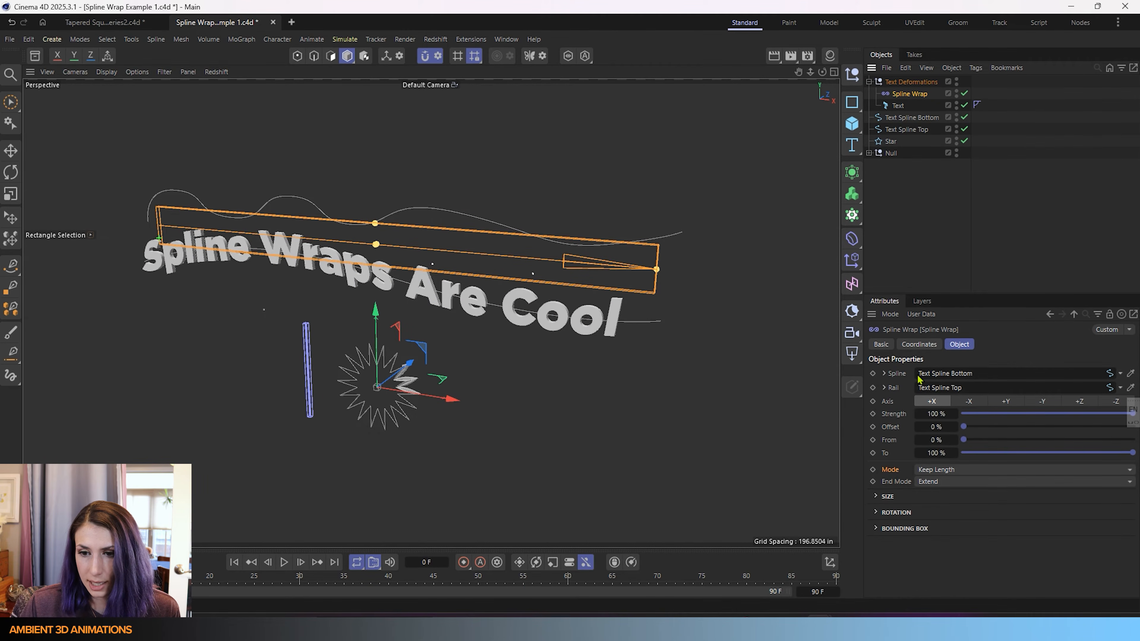
pyautogui.click(911, 130)
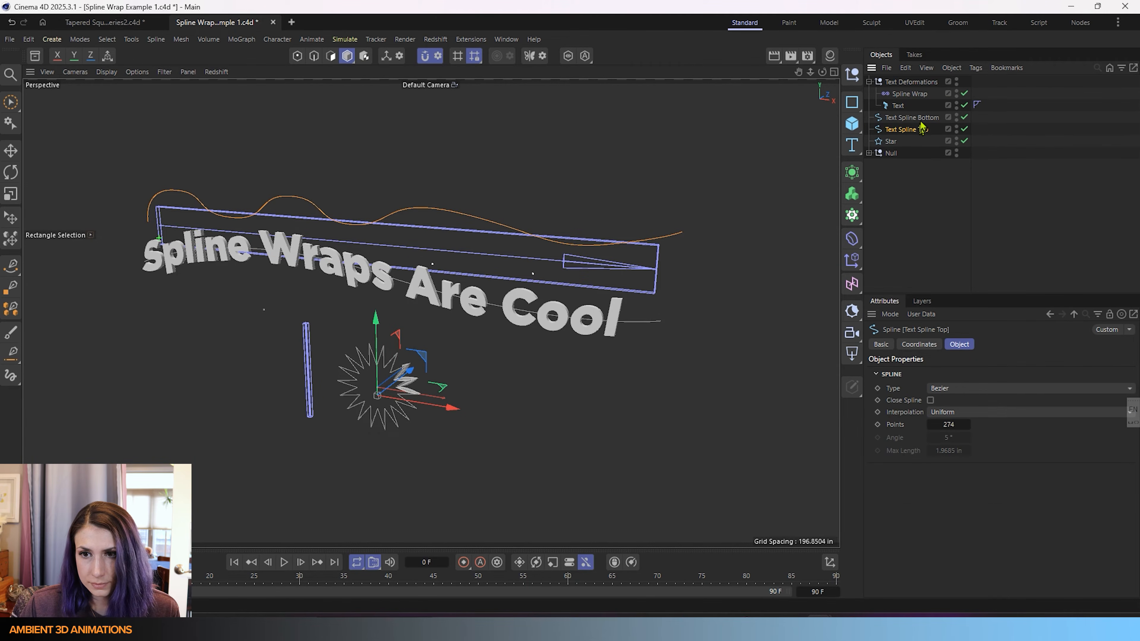
pyautogui.click(920, 118)
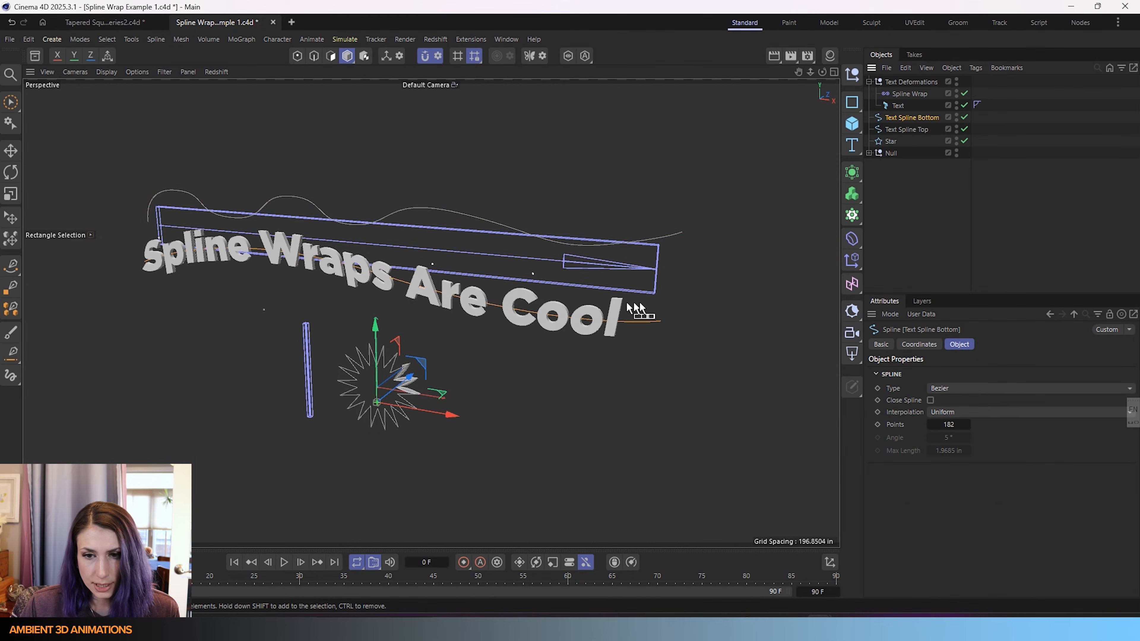
pyautogui.click(902, 130)
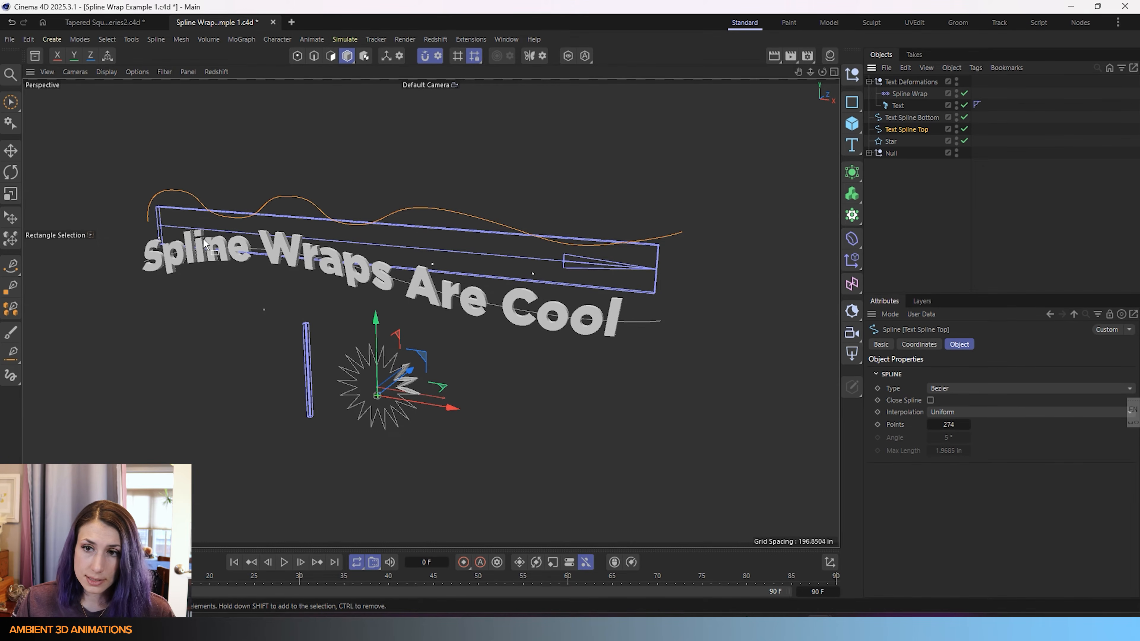
pyautogui.click(912, 82)
pyautogui.click(909, 94)
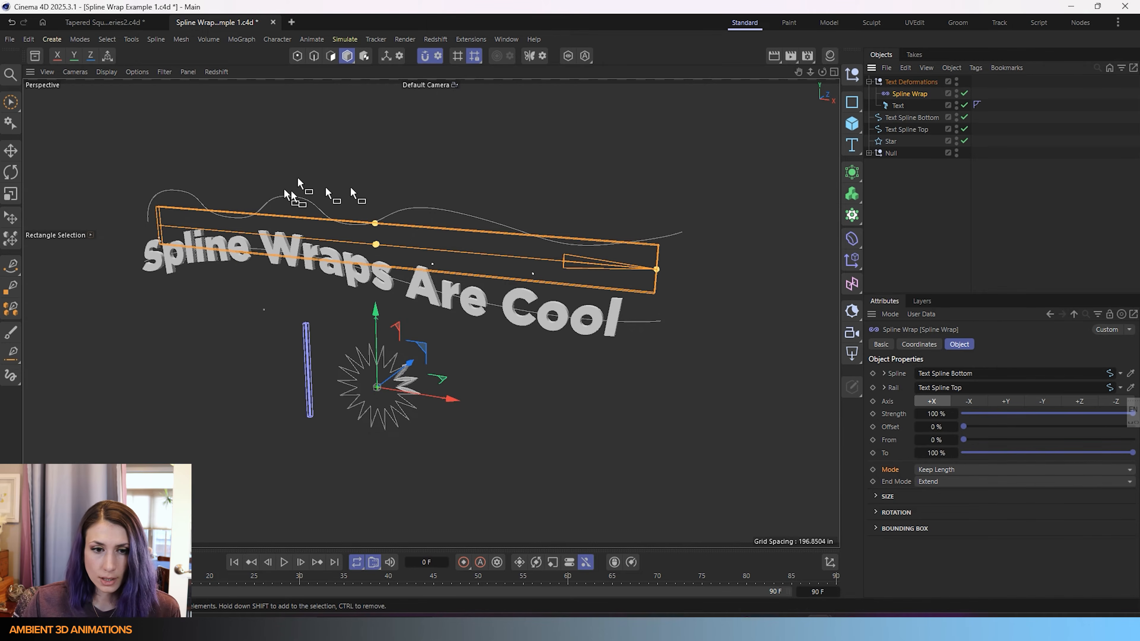
# Select the Text Deformations group and show the viewport in Gouraud Shading (Lines) to inspect the subdivision of the letters.
pyautogui.click(172, 294)
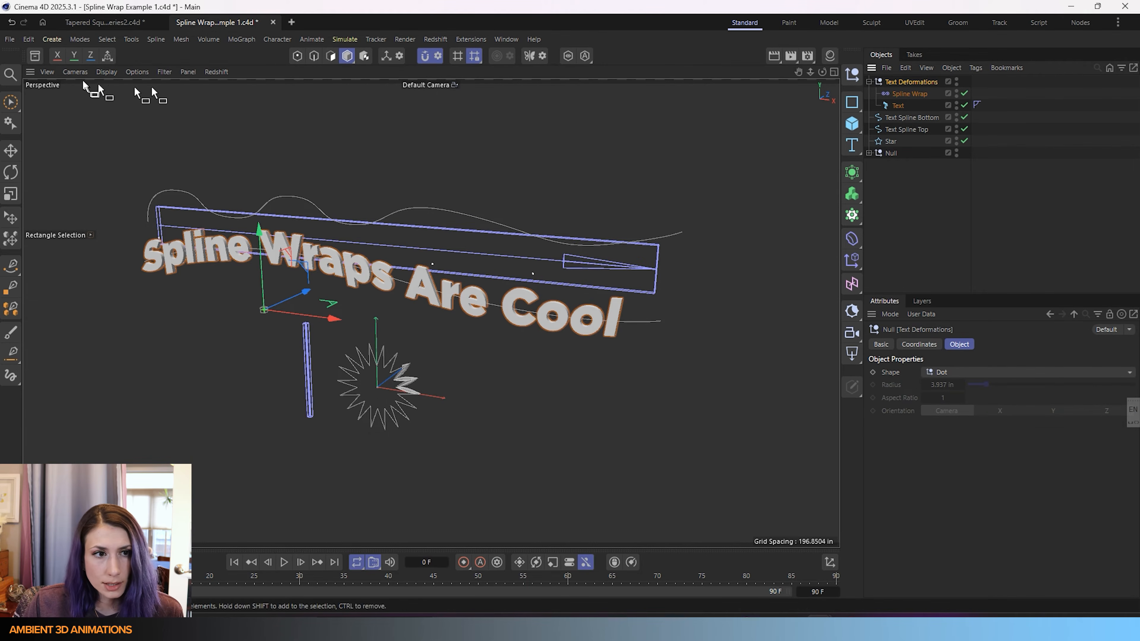
pyautogui.click(107, 72)
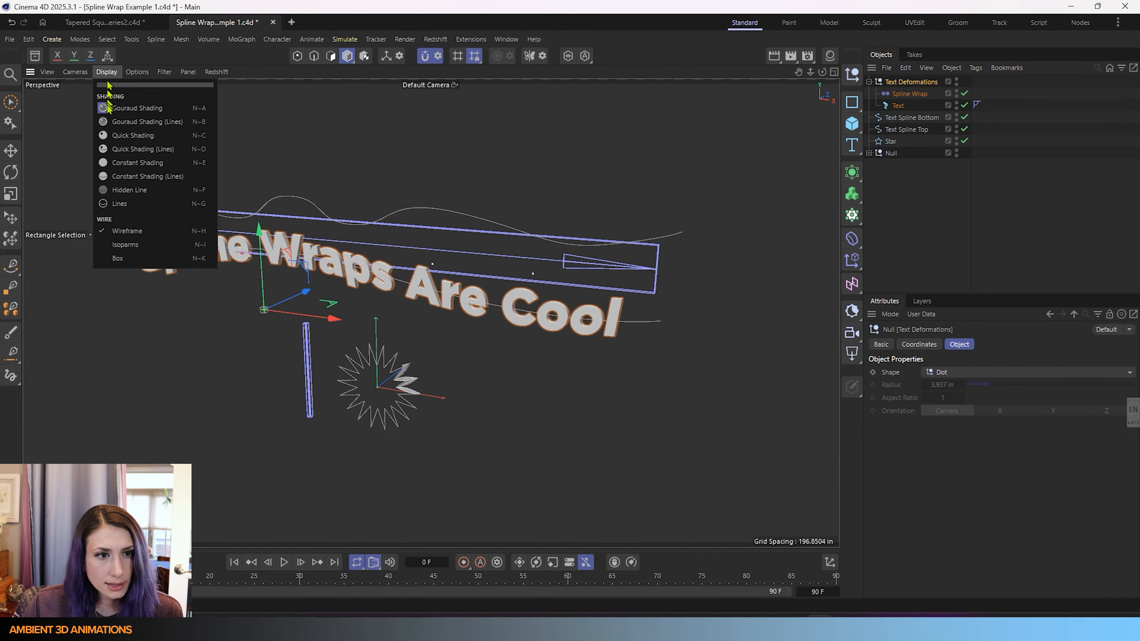
pyautogui.click(115, 125)
pyautogui.scroll(5, 556, 313)
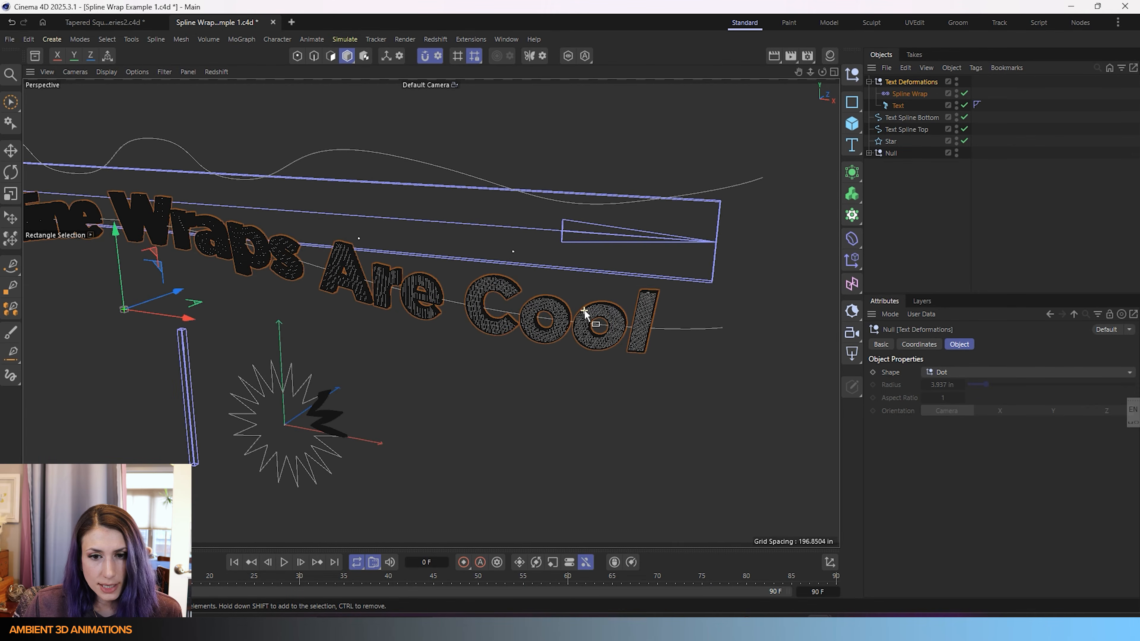
pyautogui.scroll(5, 579, 313)
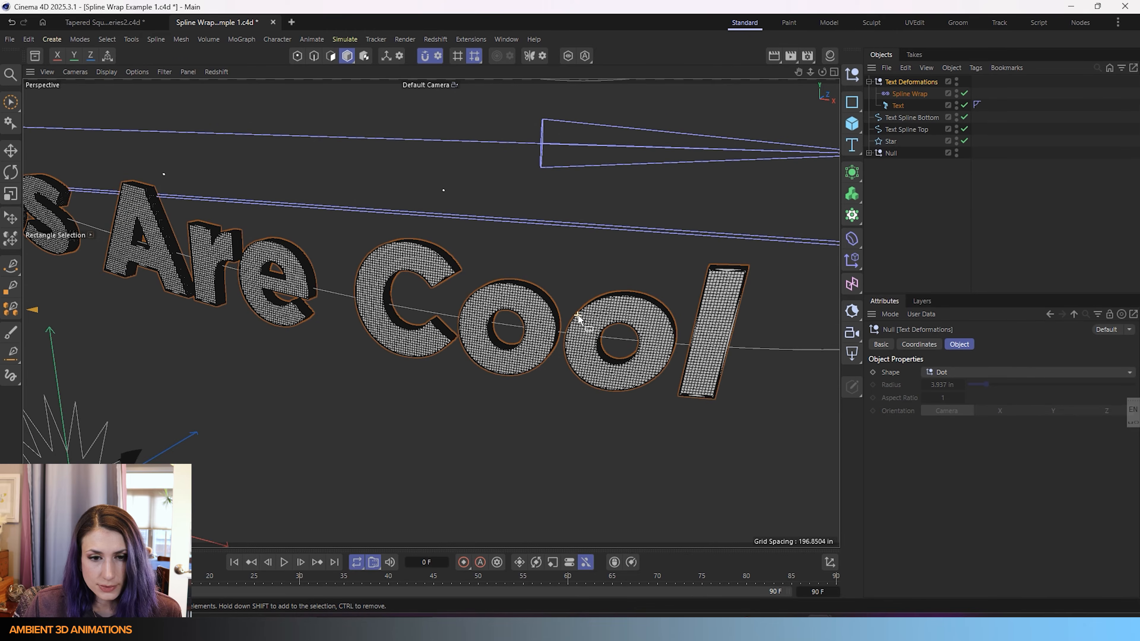
pyautogui.keyDown('alt'); pyautogui.moveTo(410, 317); pyautogui.dragTo(552, 317); pyautogui.keyUp('alt')
pyautogui.scroll(5, 409, 296)
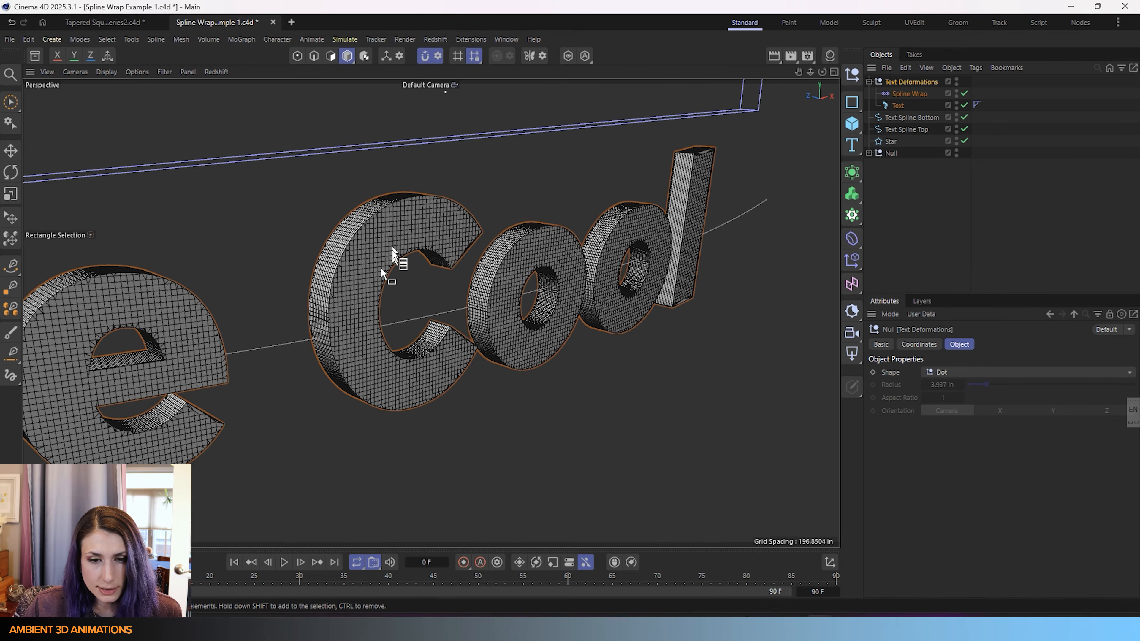
pyautogui.scroll(-8, 395, 358)
pyautogui.keyDown('alt'); pyautogui.moveTo(395, 357); pyautogui.dragTo(244, 284); pyautogui.keyUp('alt')
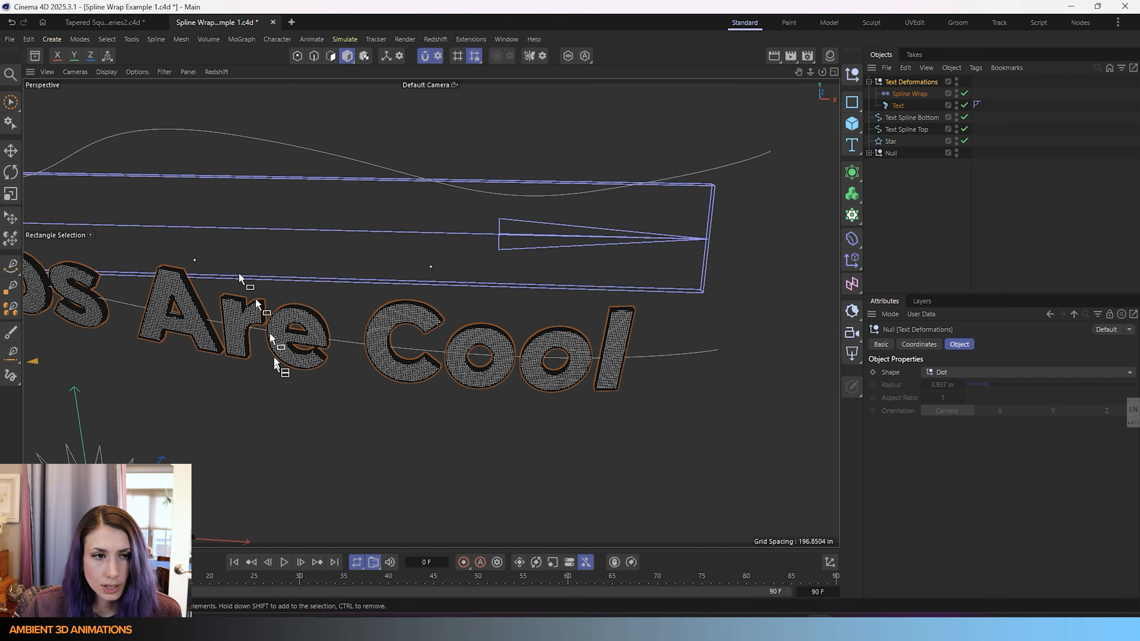
# Return the viewport to plain Gouraud Shading and bring the whole text into view.
pyautogui.click(102, 74)
pyautogui.click(107, 108)
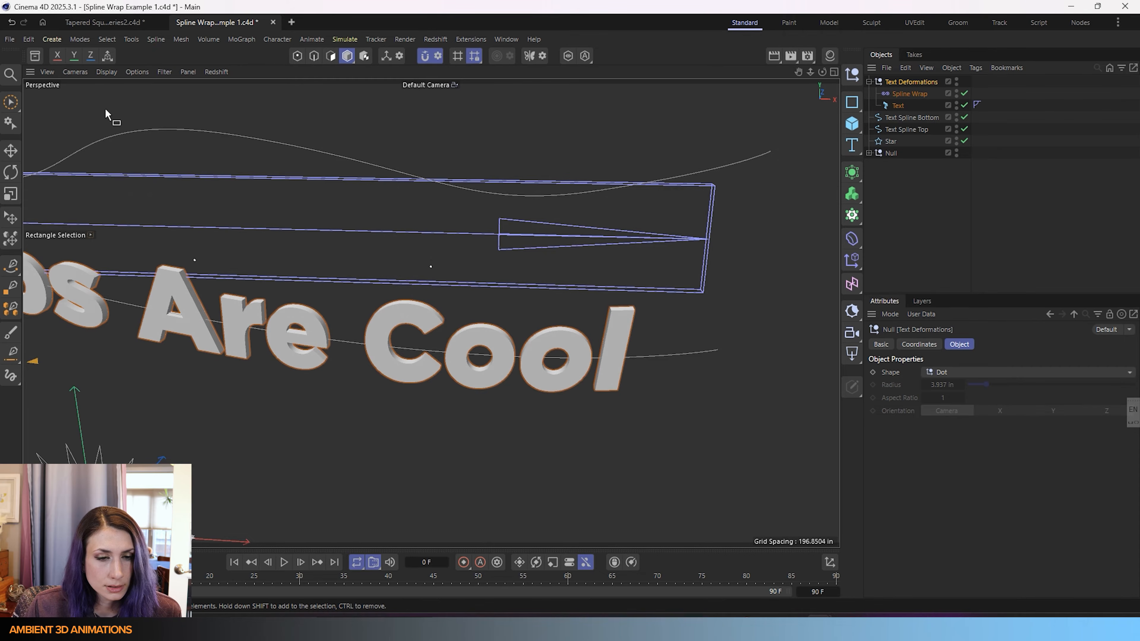
pyautogui.keyDown('alt'); pyautogui.moveTo(373, 310); pyautogui.dragTo(358, 312); pyautogui.keyUp('alt')
pyautogui.keyDown('alt'); pyautogui.moveTo(382, 334); pyautogui.dragTo(696, 343, button='middle'); pyautogui.keyUp('alt')
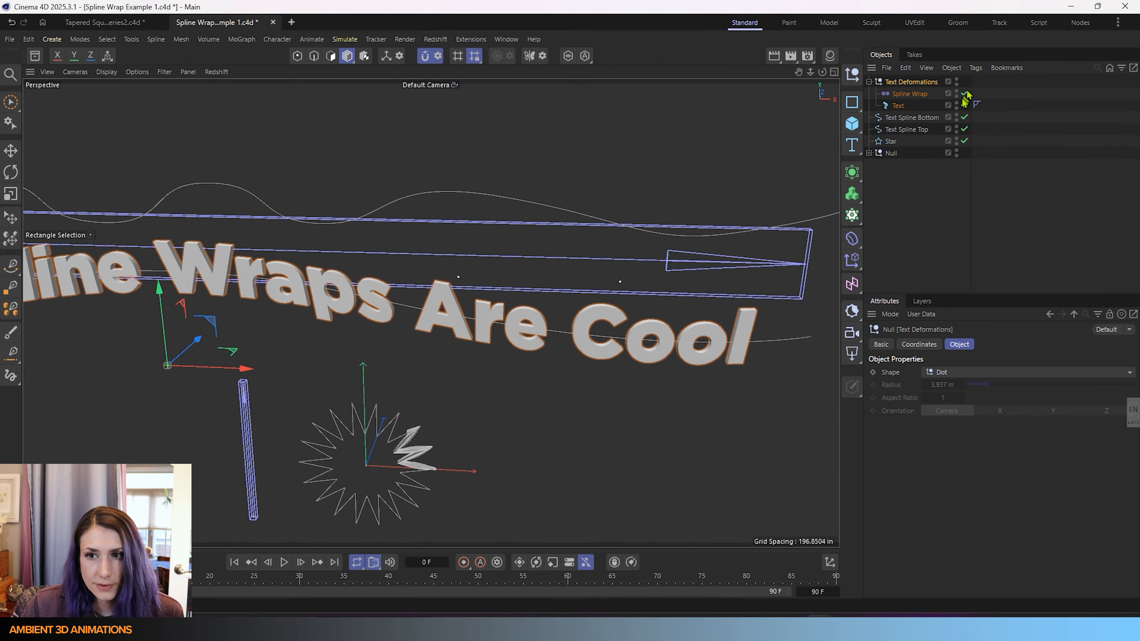
pyautogui.scroll(-2, 700, 265)
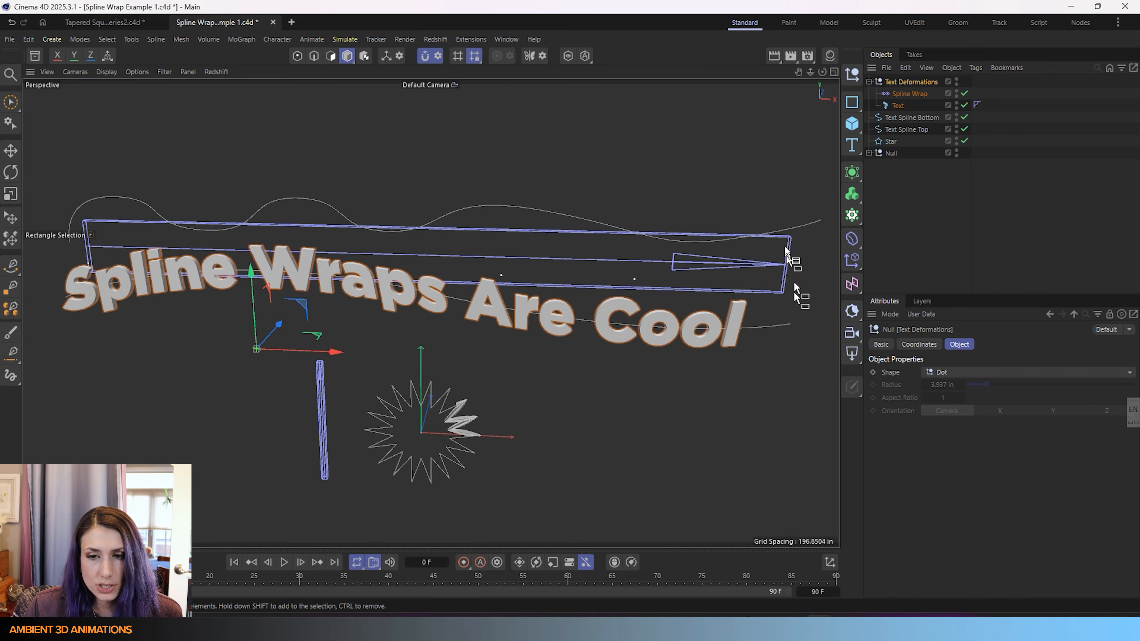
# Disable the text's Spline Wrap to compare the undeformed text, and enable it again.
pyautogui.click(910, 94)
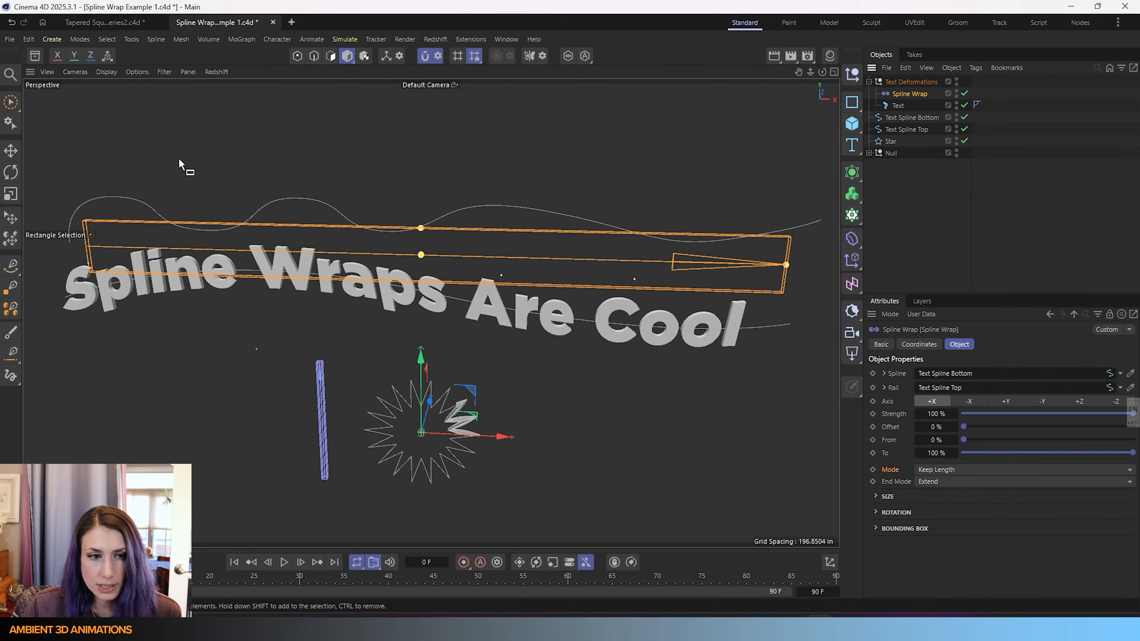
pyautogui.click(965, 93)
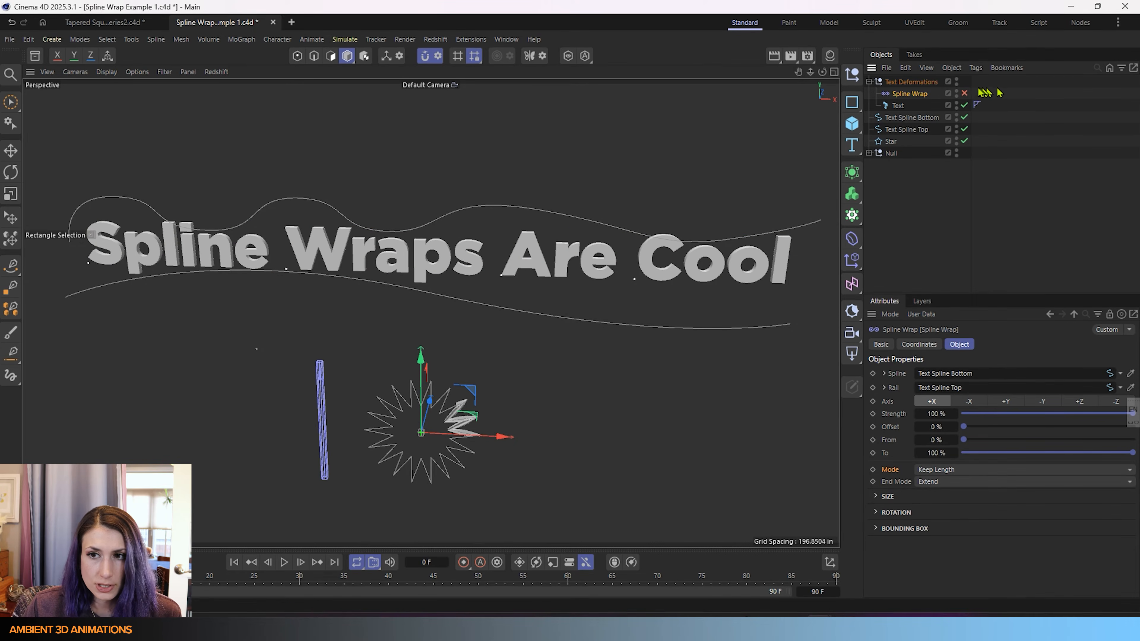
pyautogui.click(965, 93)
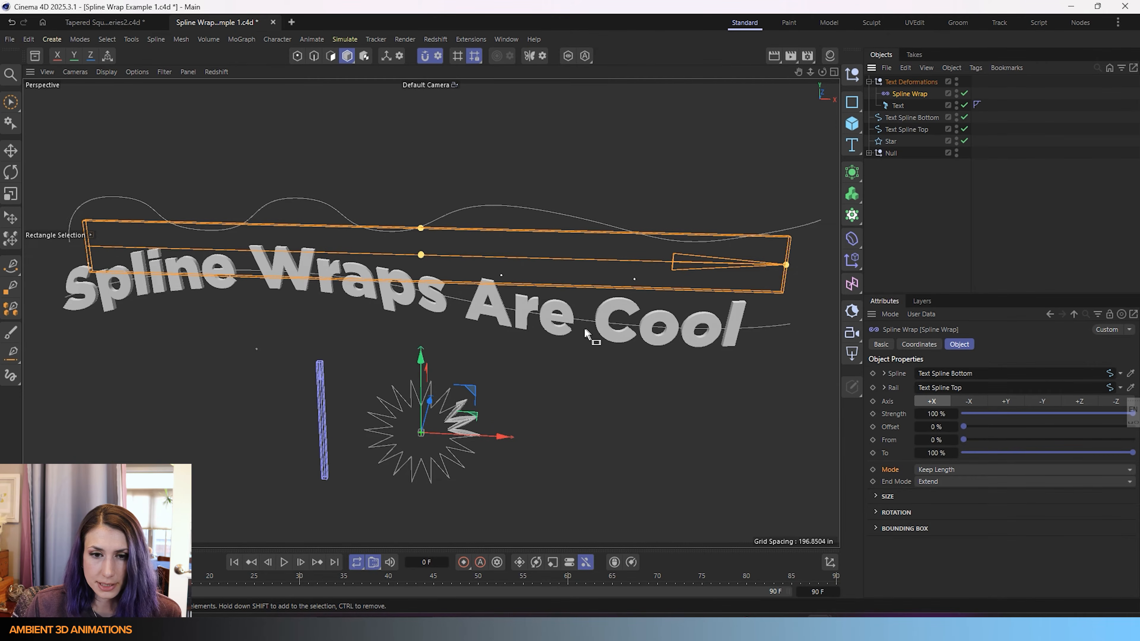
pyautogui.keyDown('alt'); pyautogui.moveTo(517, 385); pyautogui.dragTo(457, 340); pyautogui.keyUp('alt')
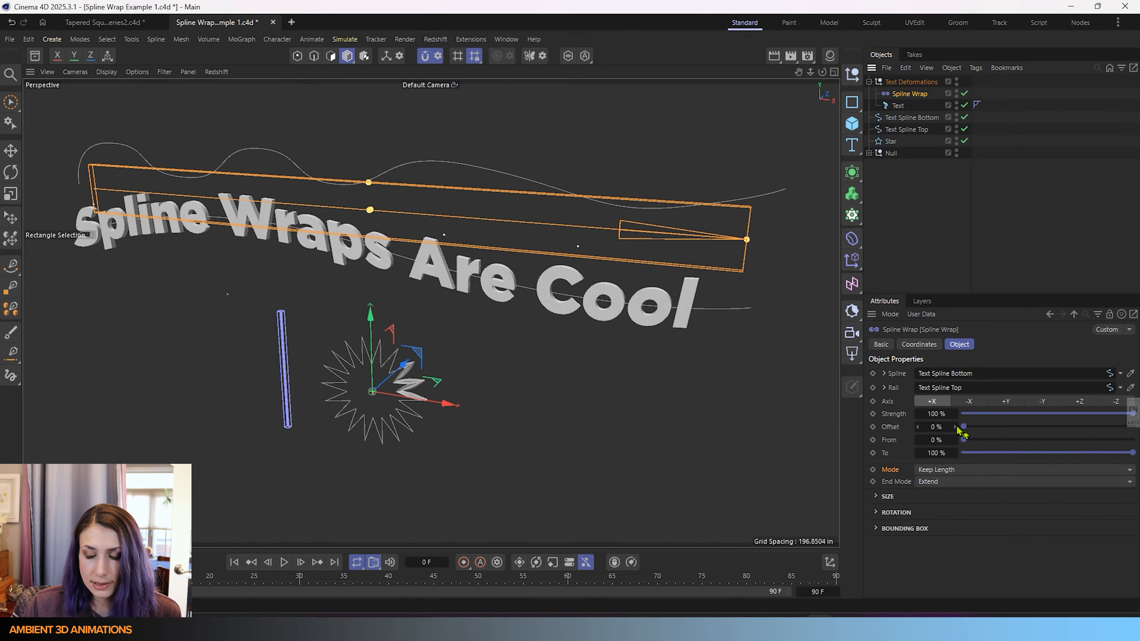
# Raise the Offset of the text's Spline Wrap to 43% and on to 58%.
pyautogui.moveTo(969, 431); pyautogui.dragTo(1037, 431)
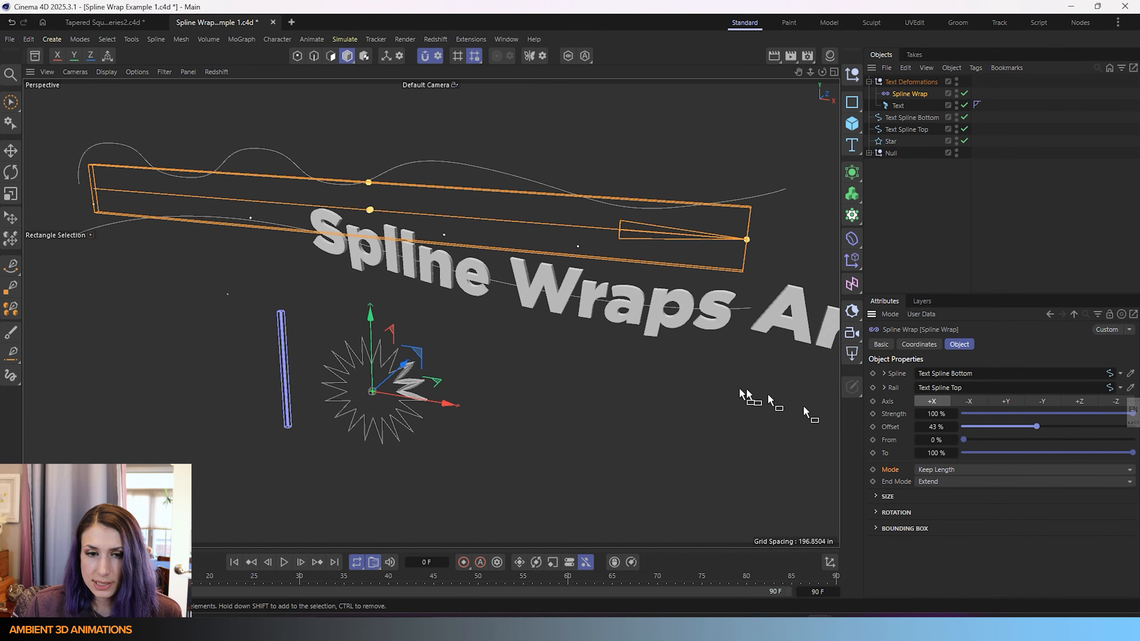
pyautogui.keyDown('alt'); pyautogui.moveTo(754, 398); pyautogui.dragTo(668, 380); pyautogui.keyUp('alt')
pyautogui.keyDown('alt'); pyautogui.moveTo(668, 379); pyautogui.dragTo(546, 281, button='middle'); pyautogui.keyUp('alt')
pyautogui.moveTo(1038, 426); pyautogui.dragTo(1063, 427)
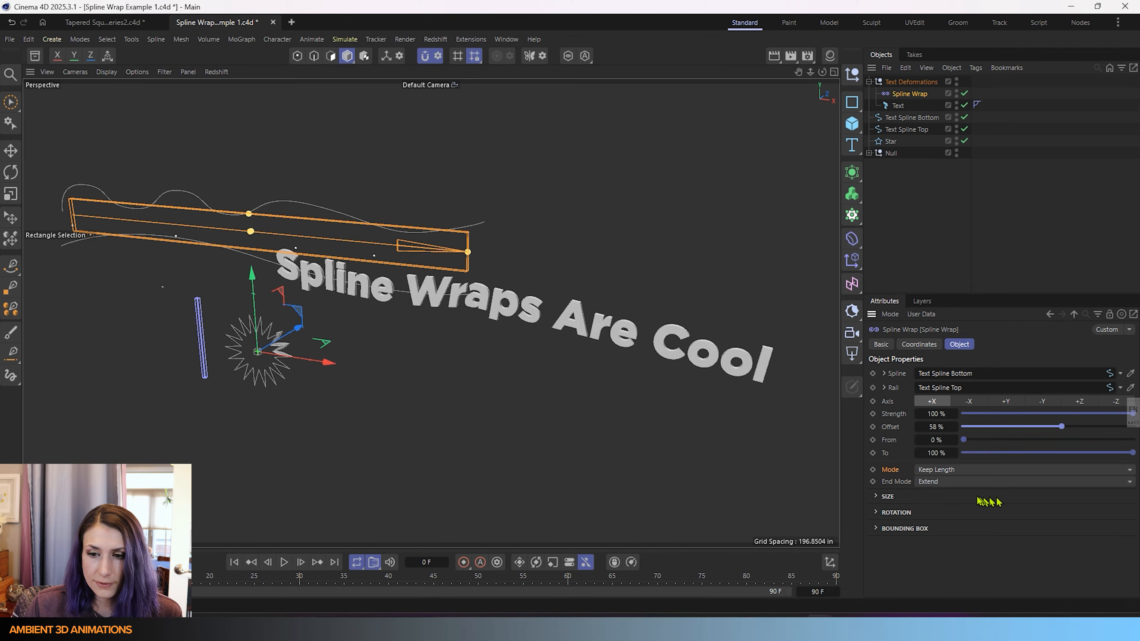
# Try the Clamp End Mode on the text's Spline Wrap, and return it to Extend.
pyautogui.click(953, 485)
pyautogui.click(954, 498)
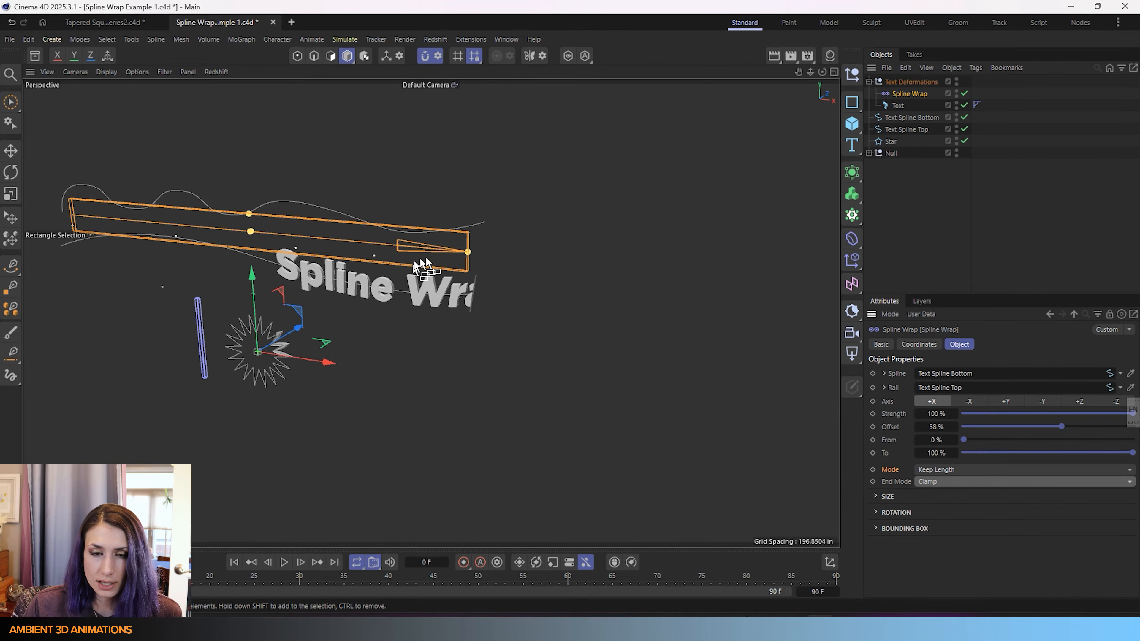
pyautogui.keyDown('alt'); pyautogui.moveTo(451, 335); pyautogui.dragTo(474, 320); pyautogui.keyUp('alt')
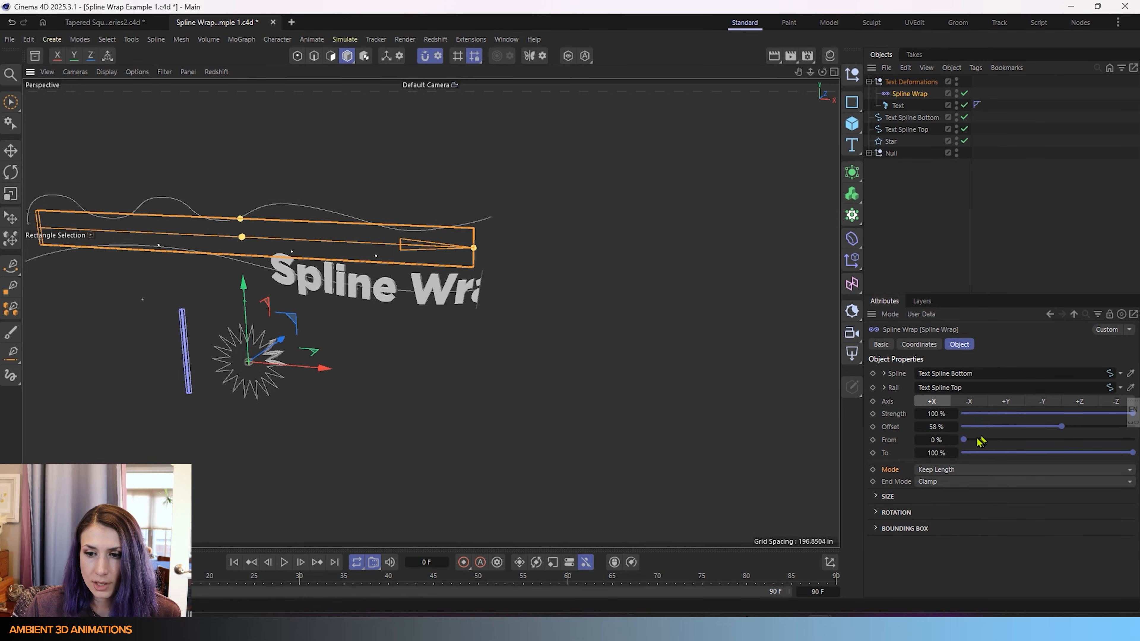
pyautogui.click(952, 482)
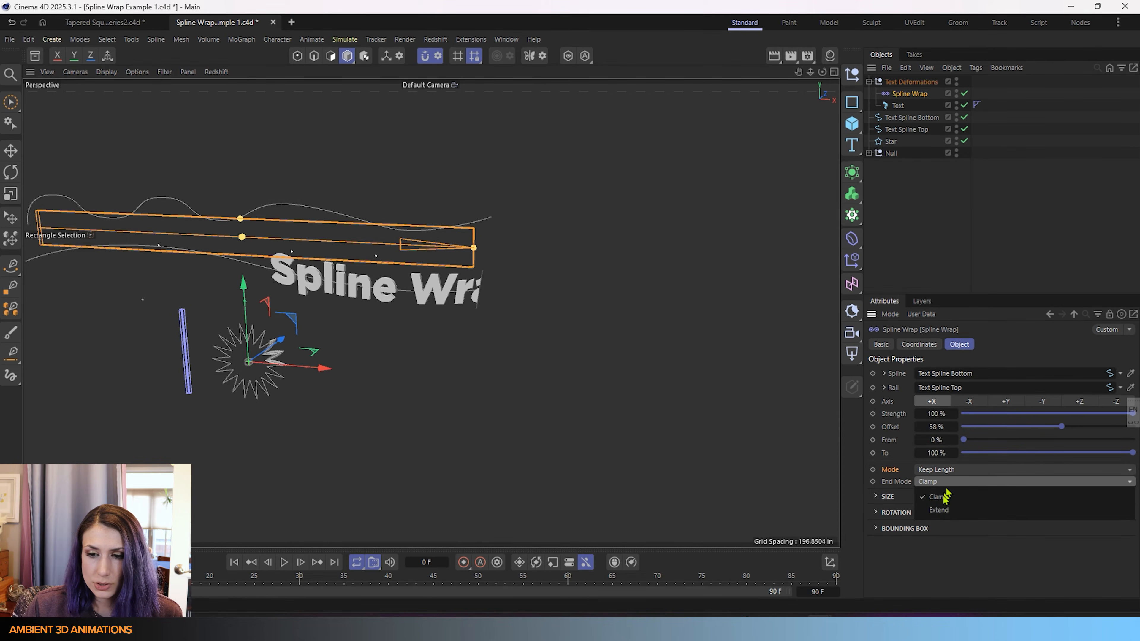
pyautogui.click(943, 505)
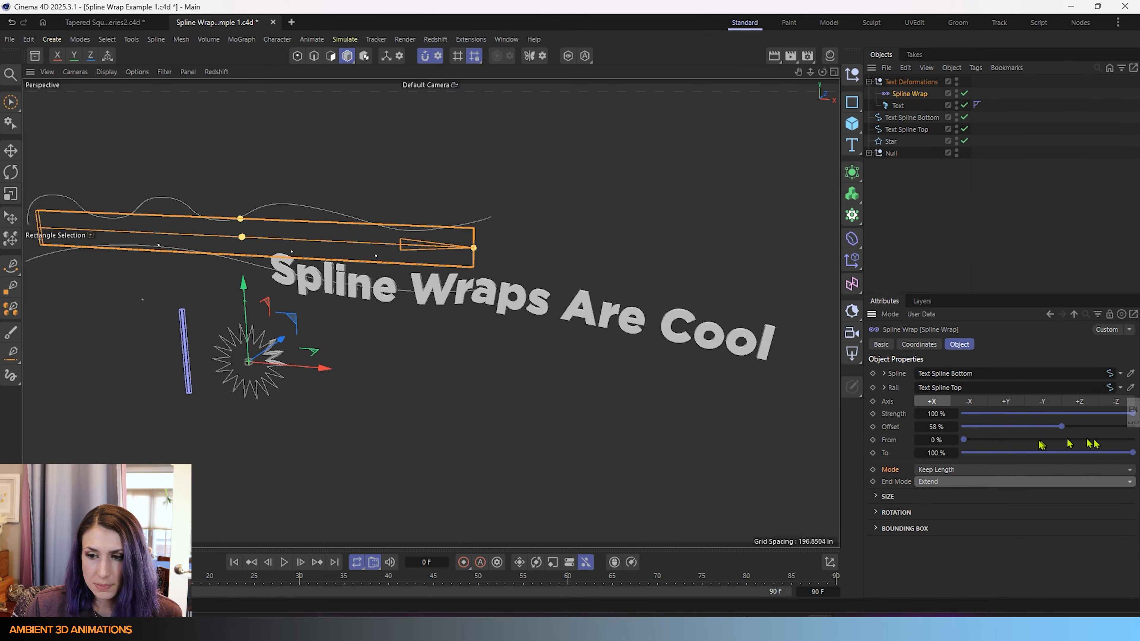
# Reset the Offset of the text's Spline Wrap to 0% and centre the text in the view.
pyautogui.moveTo(1069, 435); pyautogui.dragTo(931, 430)
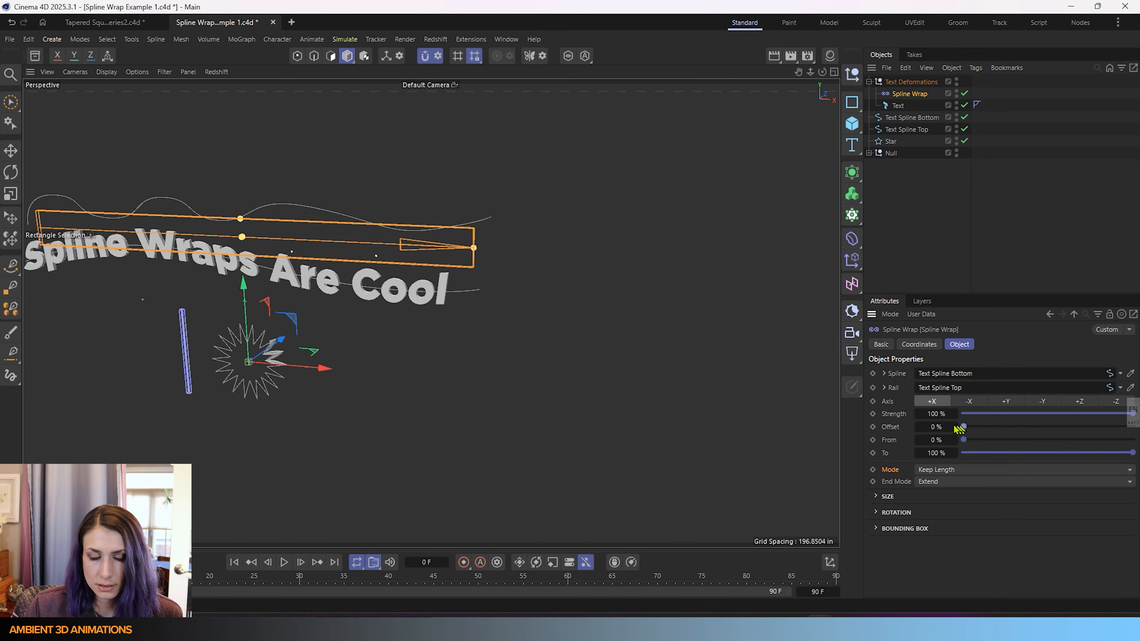
pyautogui.scroll(-2, 449, 342)
pyautogui.keyDown('alt'); pyautogui.moveTo(376, 327); pyautogui.dragTo(595, 327, button='middle'); pyautogui.keyUp('alt')
pyautogui.scroll(5, 566, 311)
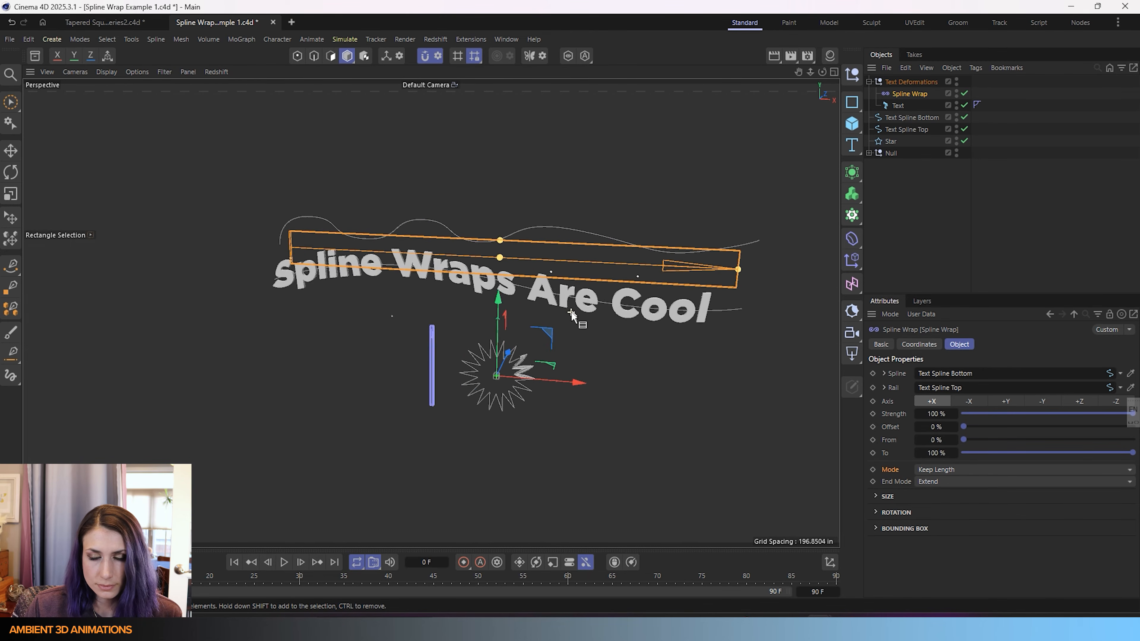
pyautogui.keyDown('alt'); pyautogui.moveTo(573, 344); pyautogui.dragTo(558, 342); pyautogui.keyUp('alt')
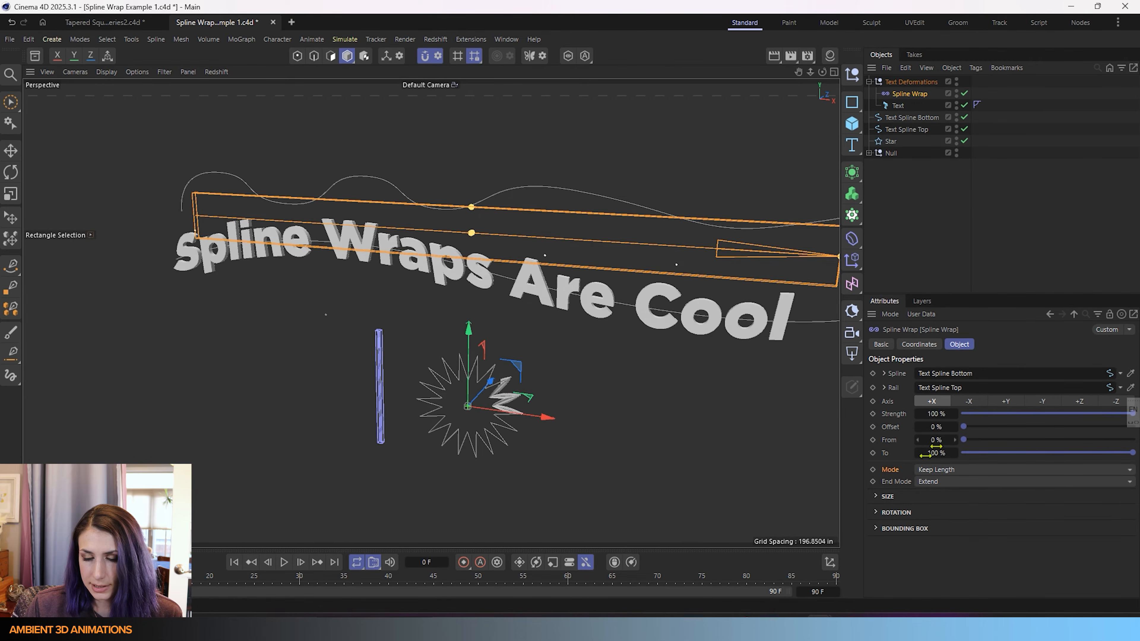
# Open the Size settings of the text's Spline Wrap and look over their options.
pyautogui.click(887, 497)
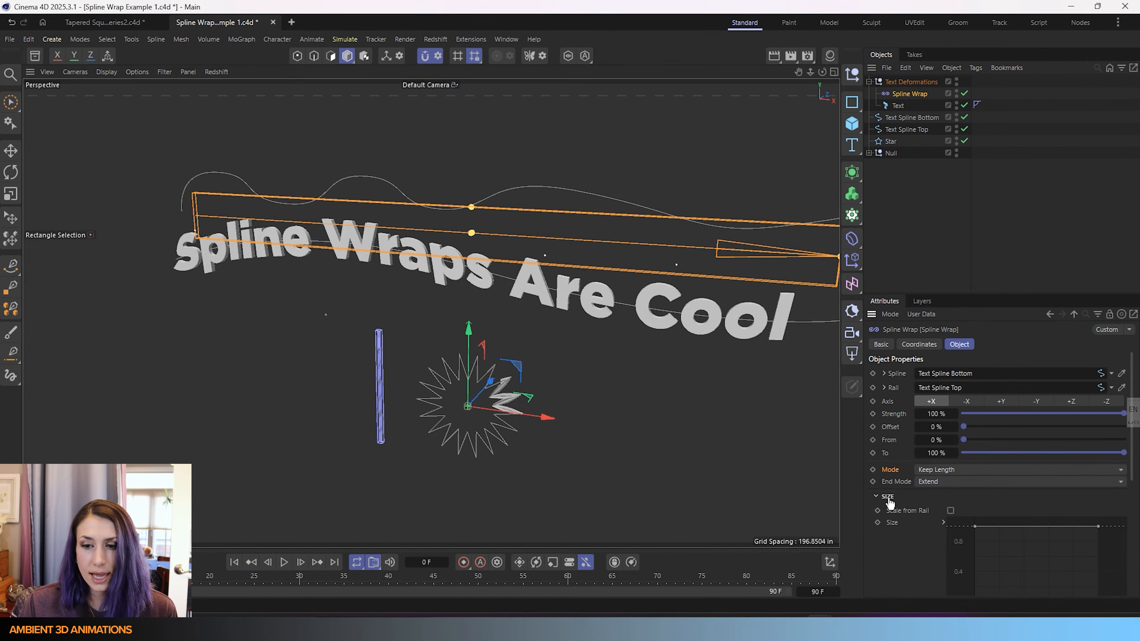
pyautogui.scroll(-3, 926, 549)
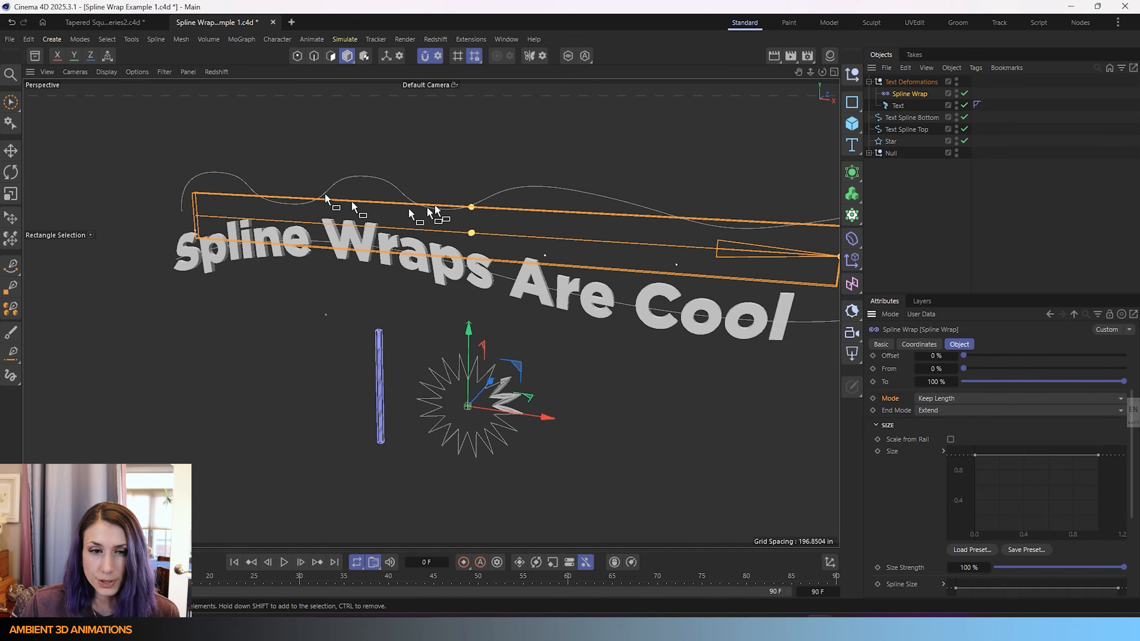
pyautogui.scroll(3, 899, 487)
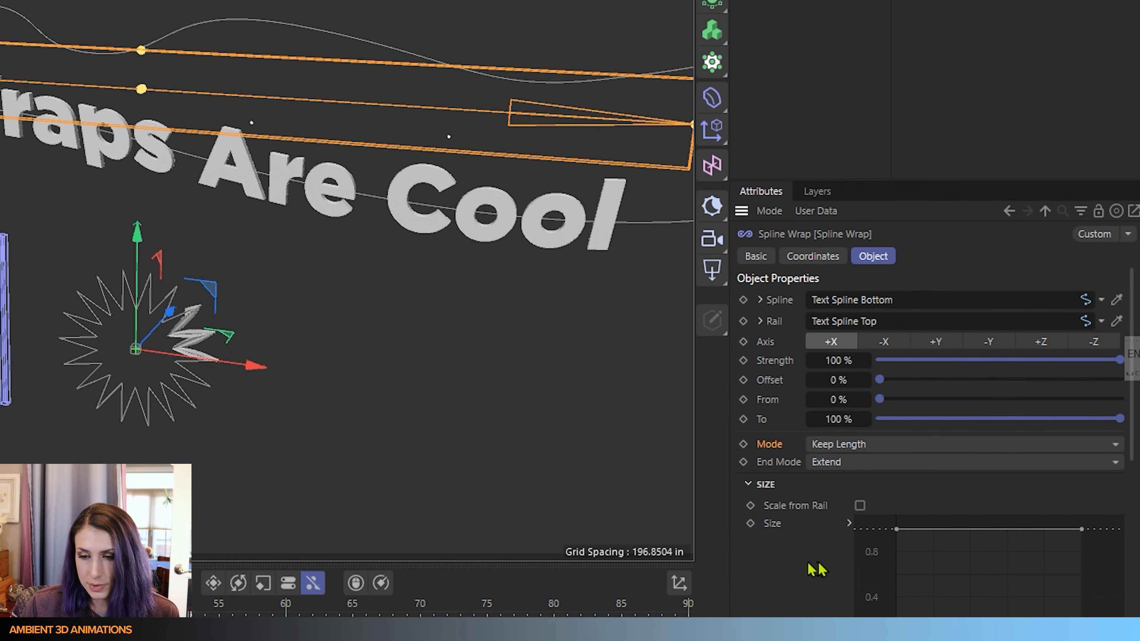
# Enable Scale from Rail on the text's Spline Wrap and view the whole text from the front.
pyautogui.click(860, 506)
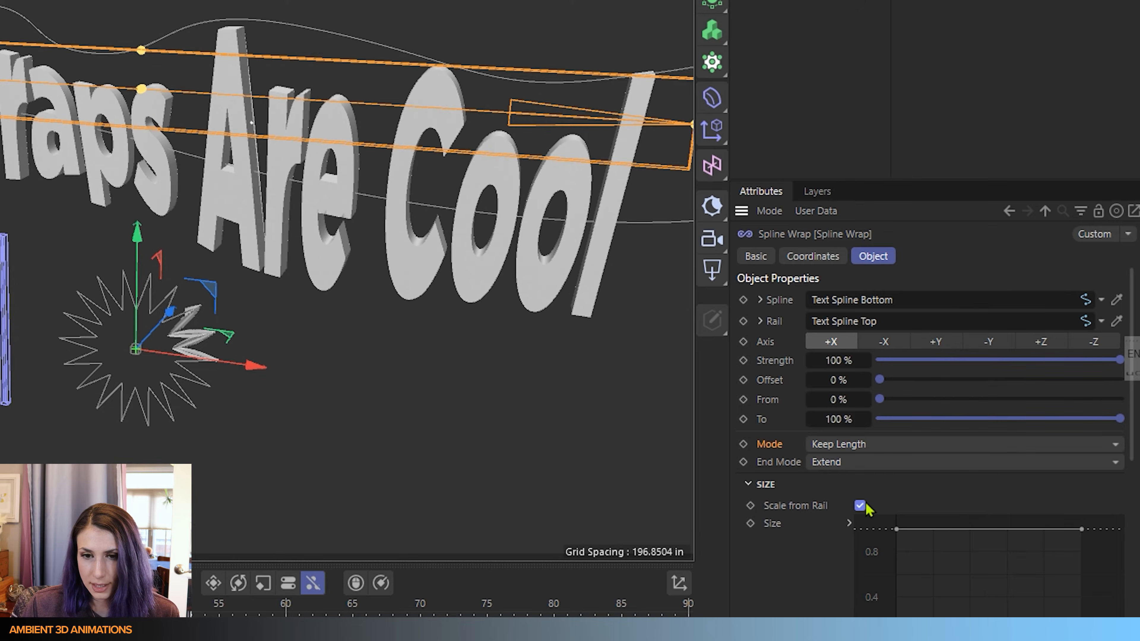
pyautogui.keyDown('alt'); pyautogui.moveTo(97, 326); pyautogui.dragTo(15, 299, button='middle'); pyautogui.keyUp('alt')
pyautogui.scroll(-3, 9, 292)
pyautogui.keyDown('alt'); pyautogui.moveTo(6, 359); pyautogui.dragTo(89, 365); pyautogui.keyUp('alt')
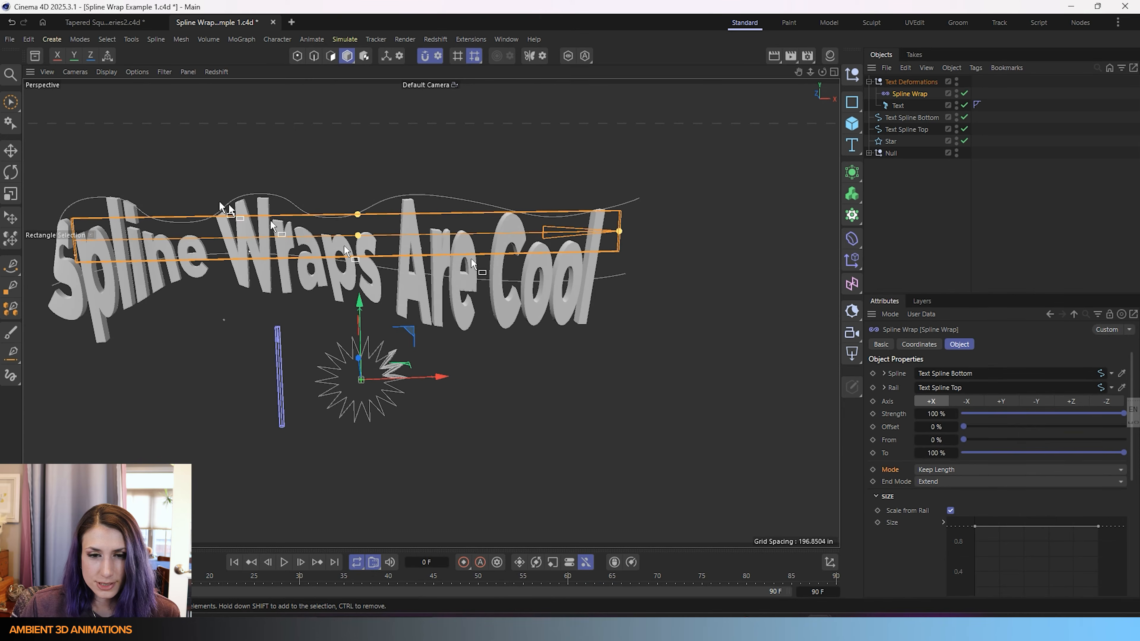
# Lower the Text Spline Top slightly along Y, try moving it along X, and undo the sideways move.
pyautogui.click(896, 130)
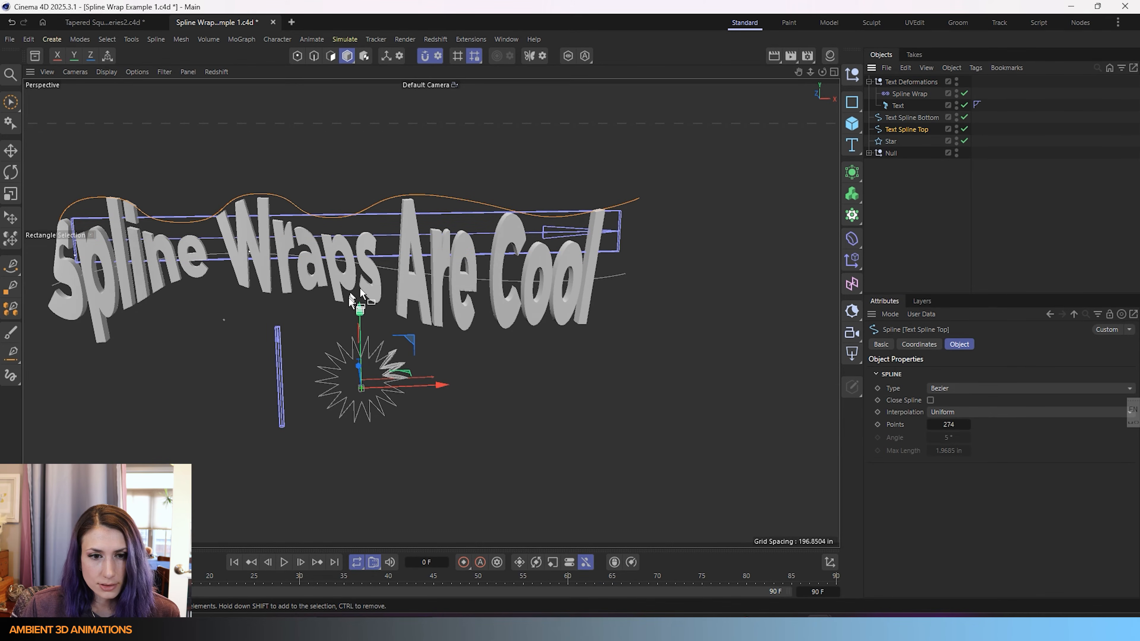
pyautogui.moveTo(359, 312); pyautogui.dragTo(459, 401)
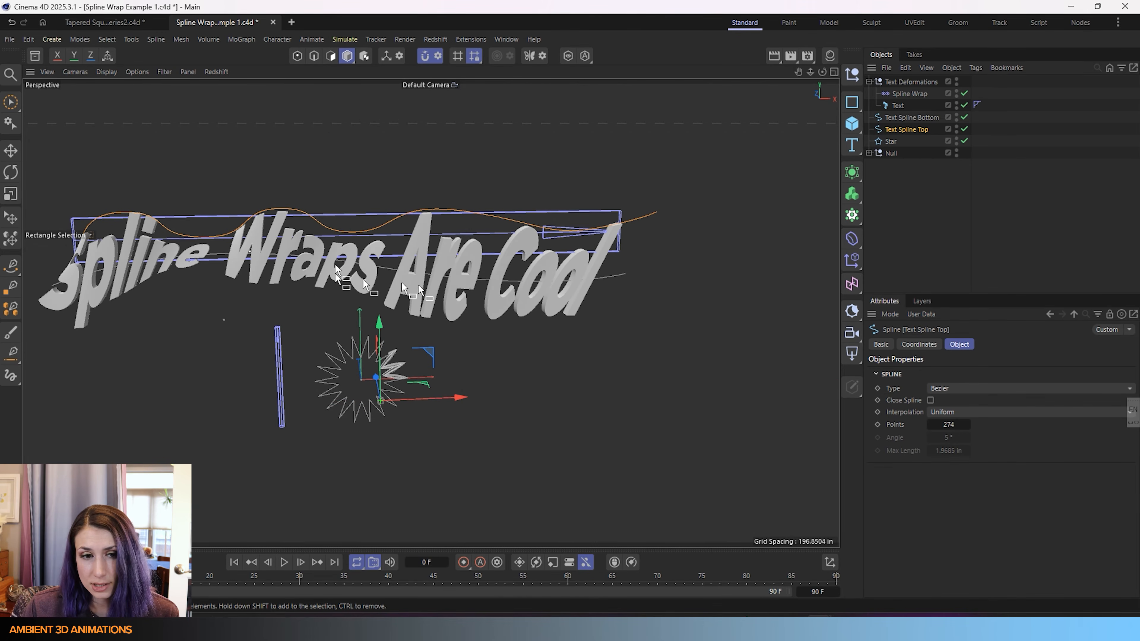
pyautogui.hotkey('ctrl', 'z')
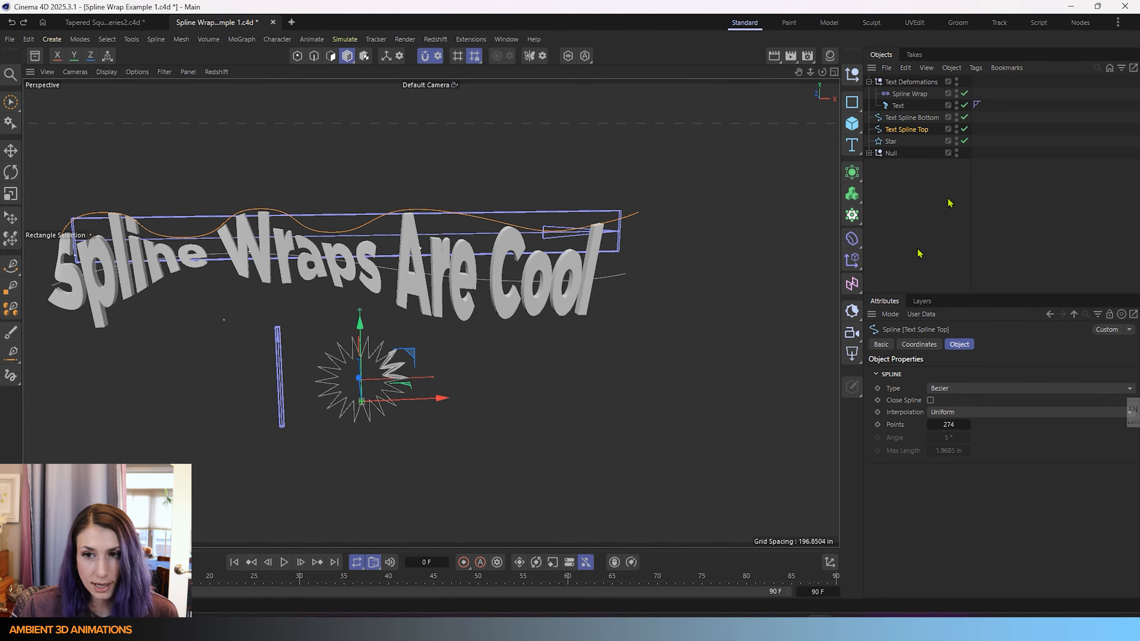
# Turn off Scale from Rail on the text's Spline Wrap.
pyautogui.click(925, 94)
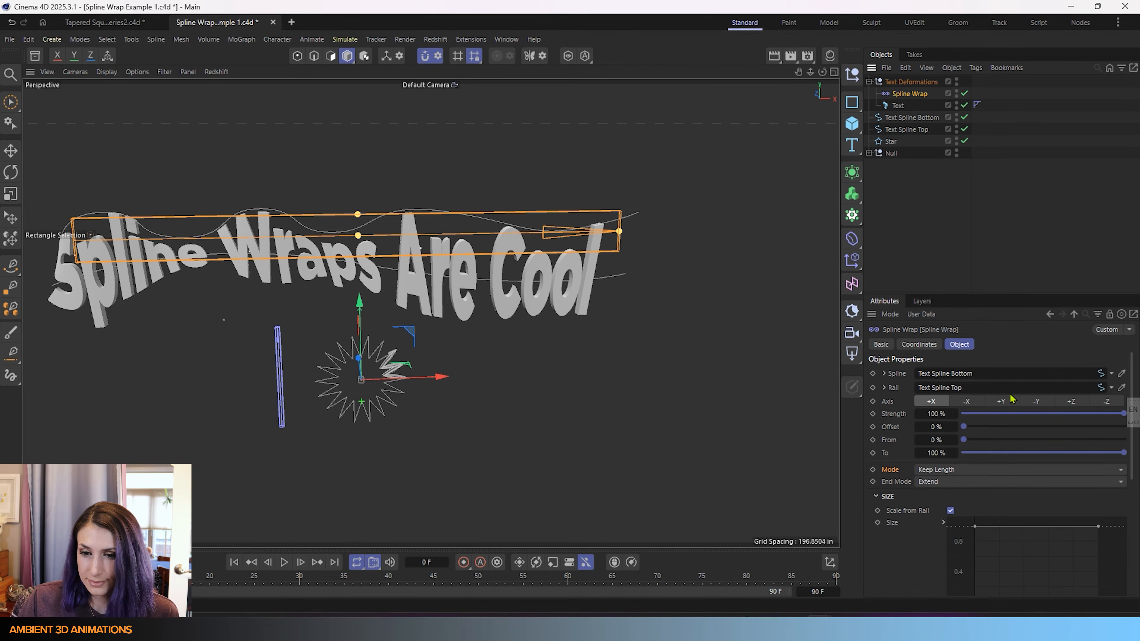
pyautogui.scroll(-2, 907, 524)
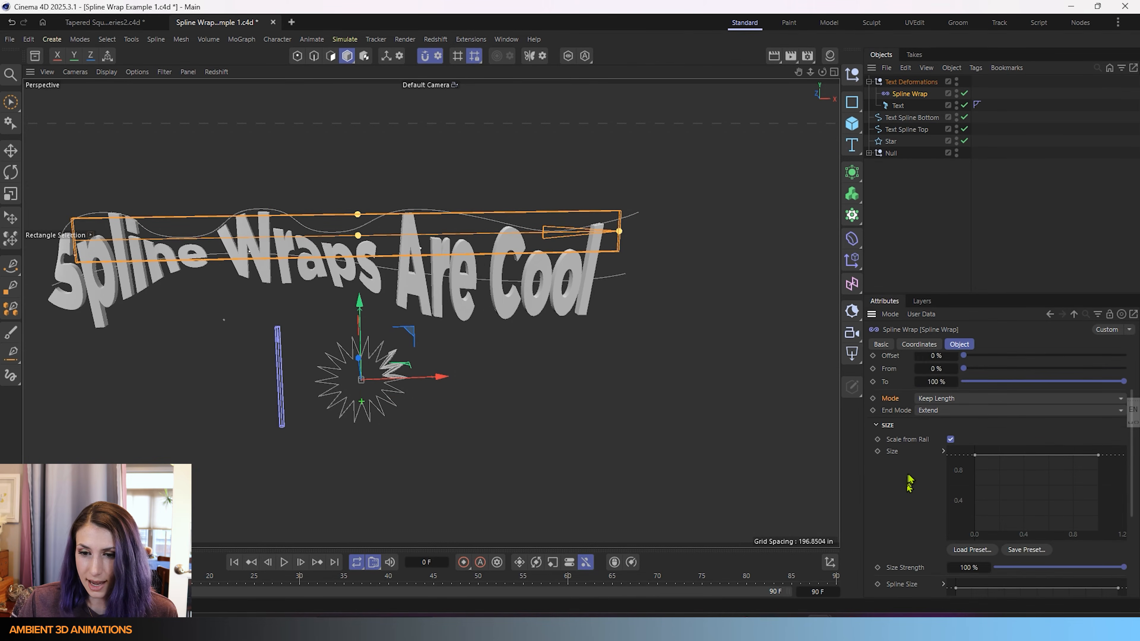
pyautogui.click(951, 439)
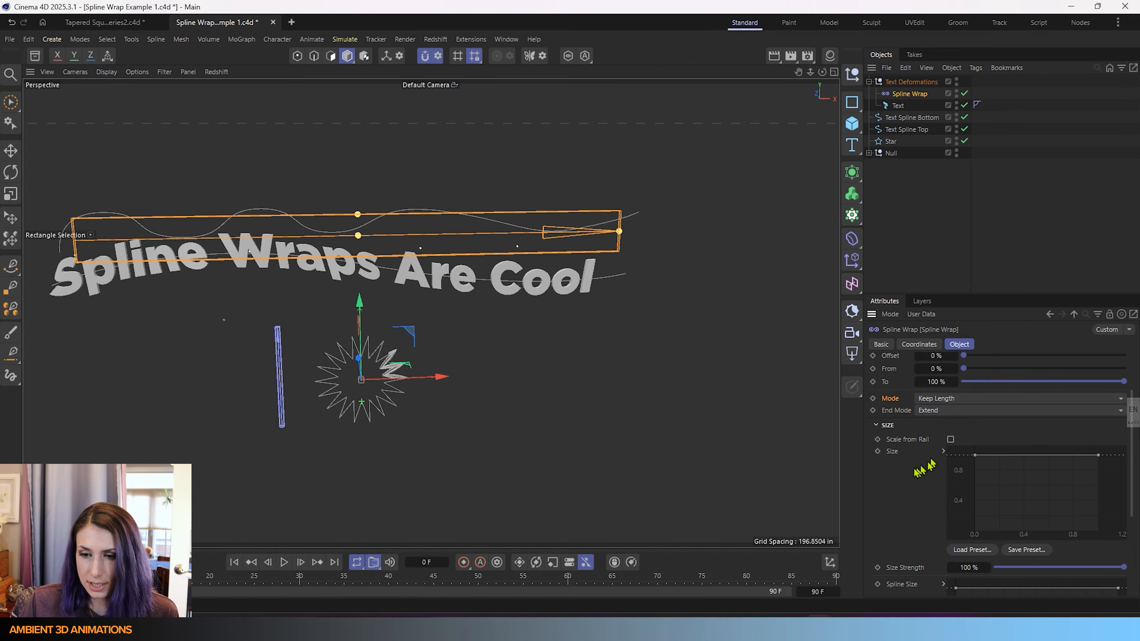
# Lower the start point of the Size curve to 0 and try the Offset slider, returning it to 0%.
pyautogui.scroll(-2, 921, 471)
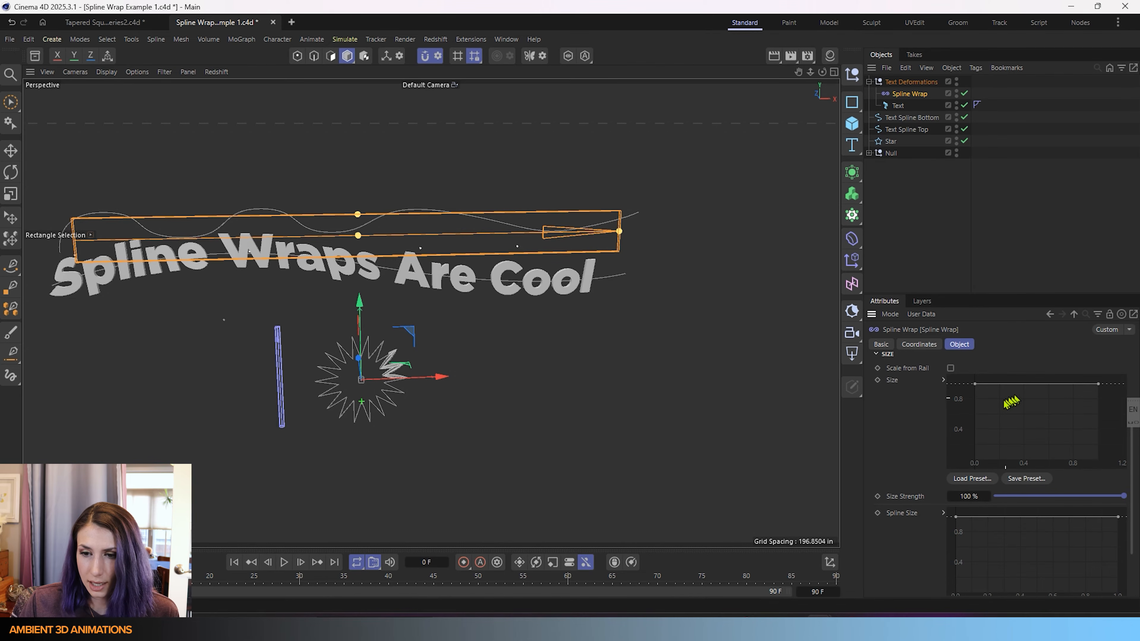
pyautogui.moveTo(975, 385); pyautogui.dragTo(975, 461)
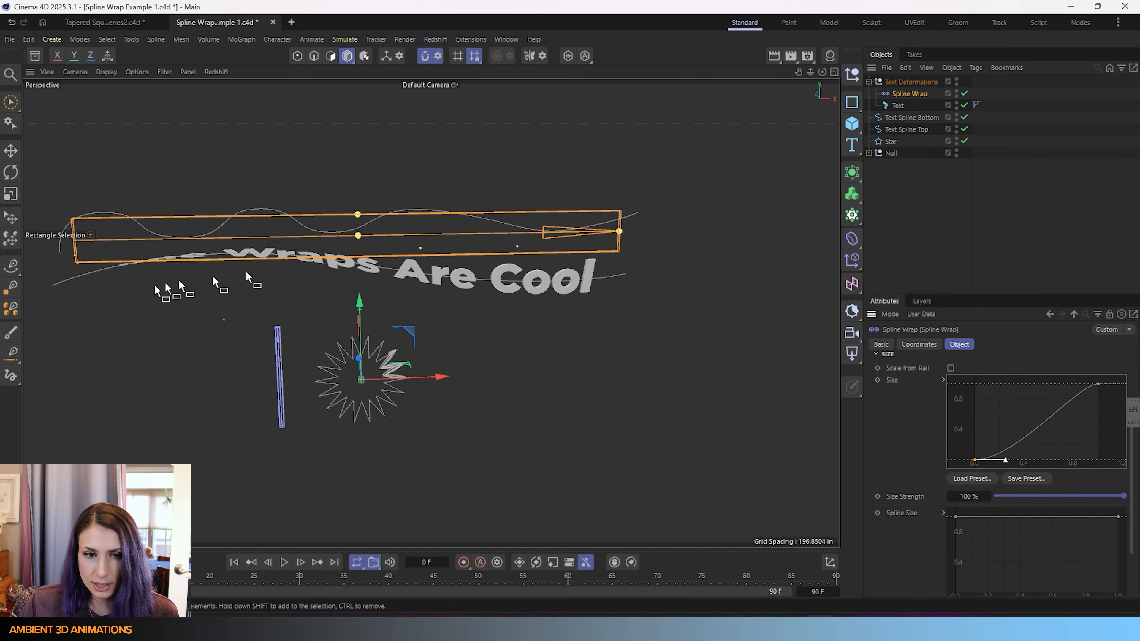
pyautogui.keyDown('alt'); pyautogui.moveTo(431, 313); pyautogui.dragTo(248, 299); pyautogui.keyUp('alt')
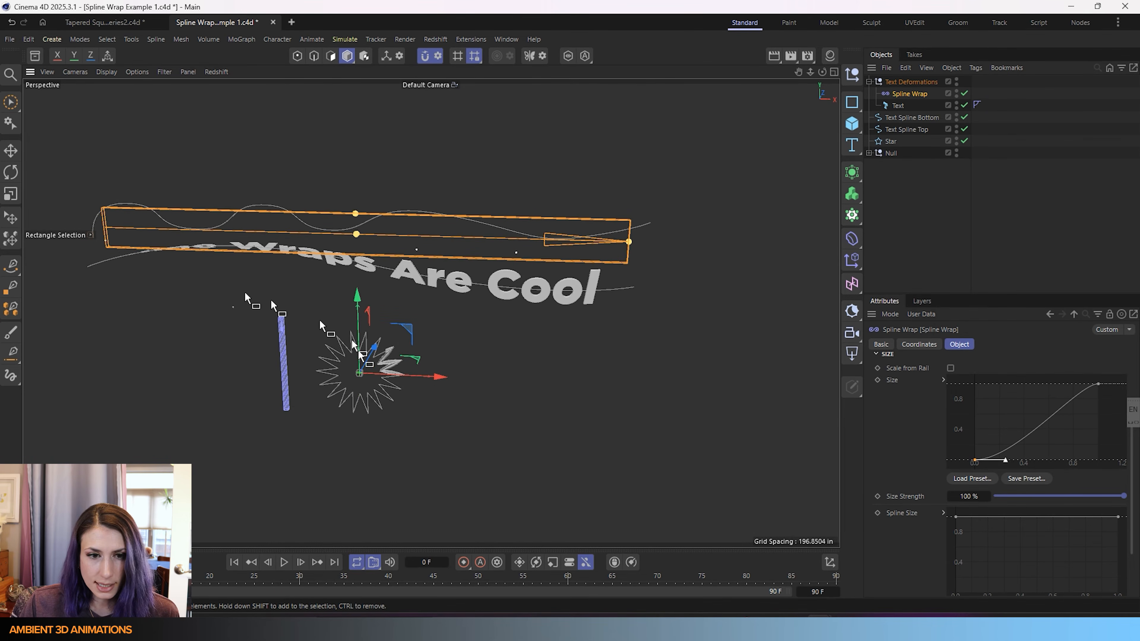
pyautogui.scroll(3, 1047, 463)
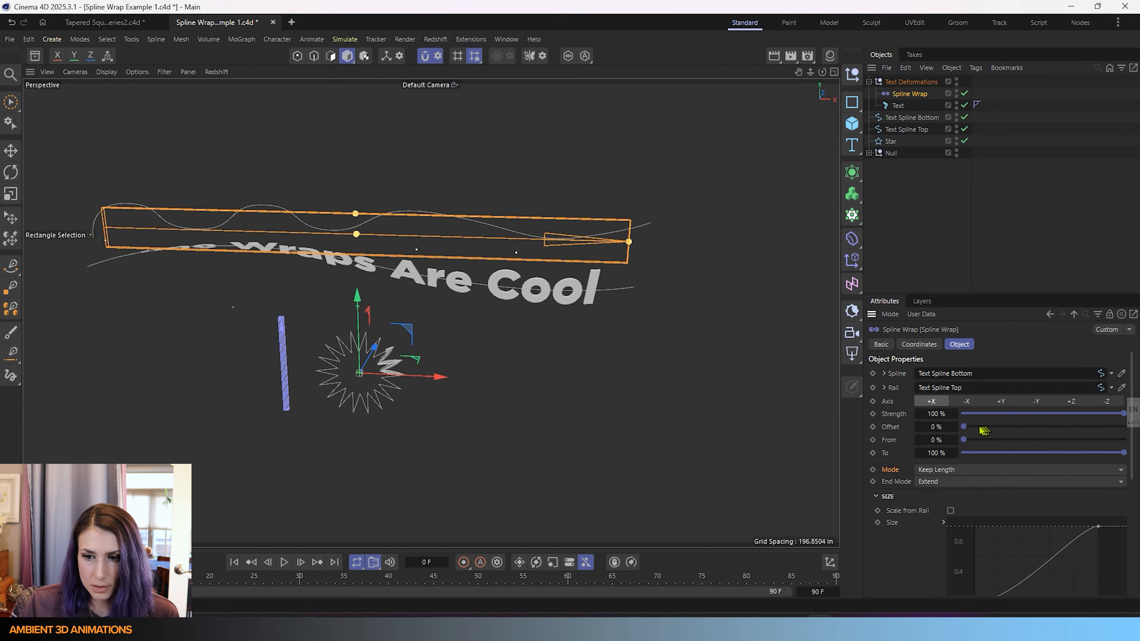
pyautogui.moveTo(969, 430)
pyautogui.mouseDown()
pyautogui.moveTo(992, 428)
pyautogui.moveTo(960, 429)
pyautogui.mouseUp()
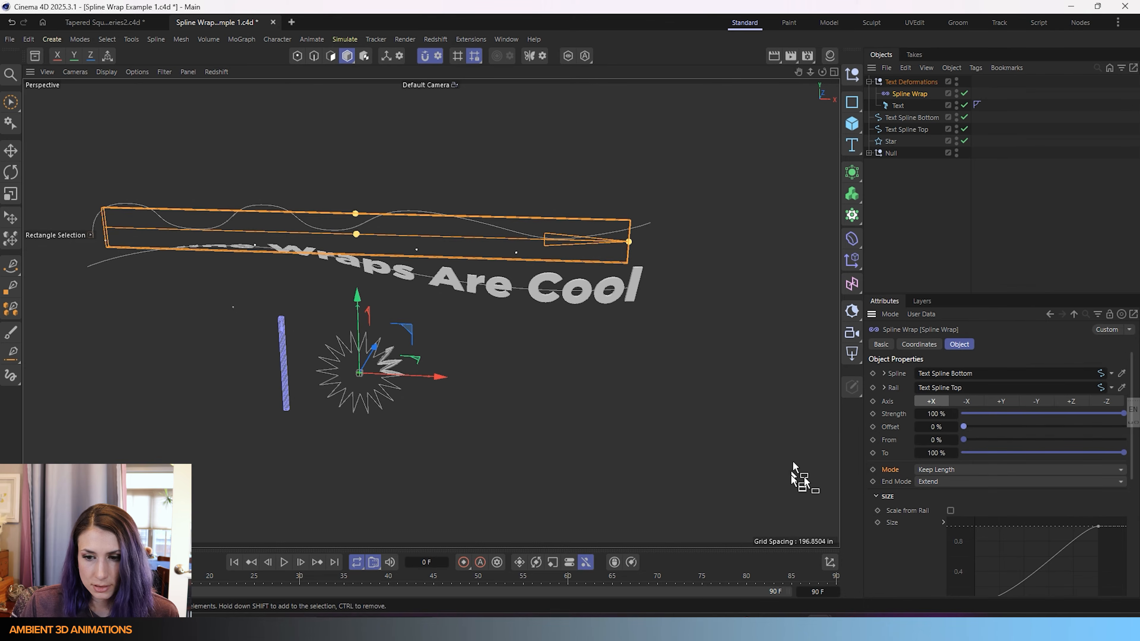
# Load the Triangle preset into the Size curve and try its Size Strength, returning it to 100%.
pyautogui.scroll(-4, 905, 568)
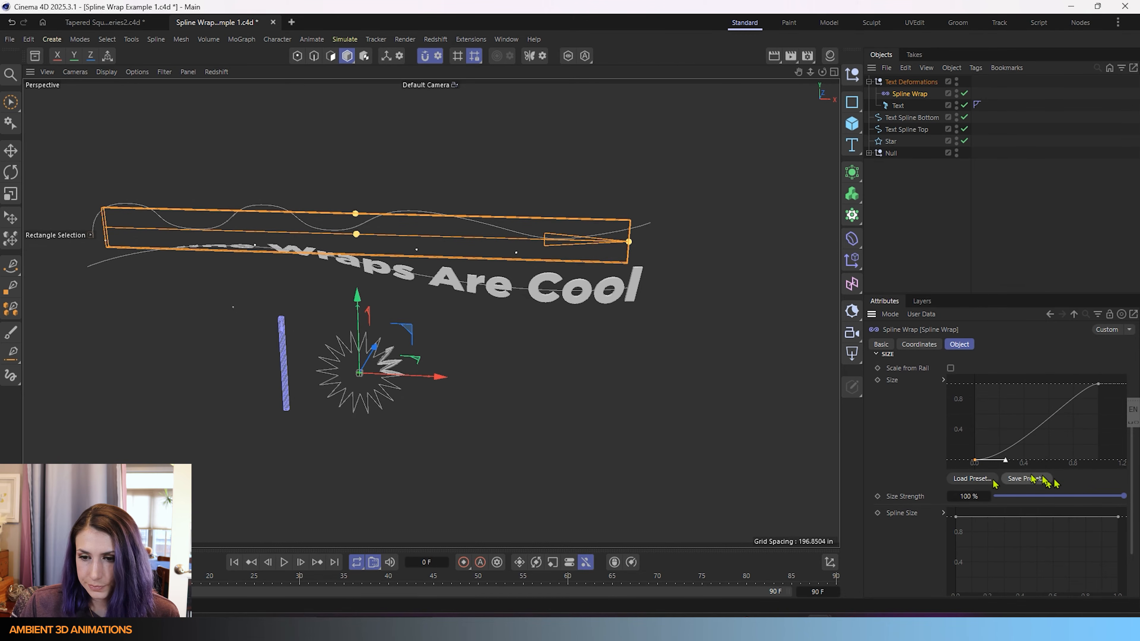
pyautogui.click(972, 478)
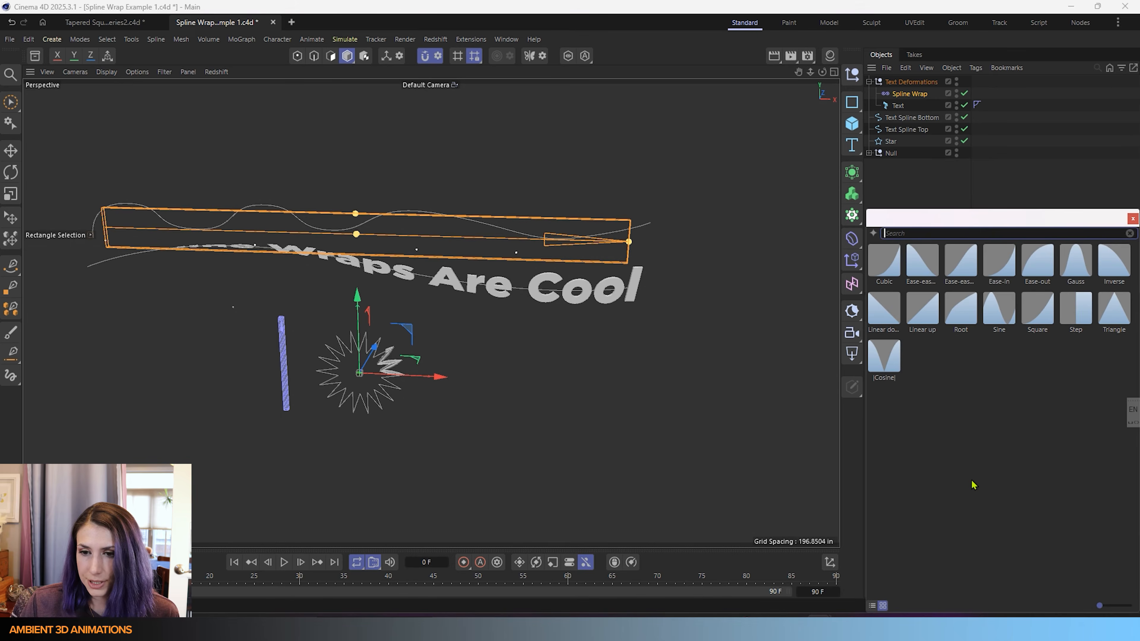
pyautogui.click(1110, 321)
pyautogui.doubleClick(1110, 322)
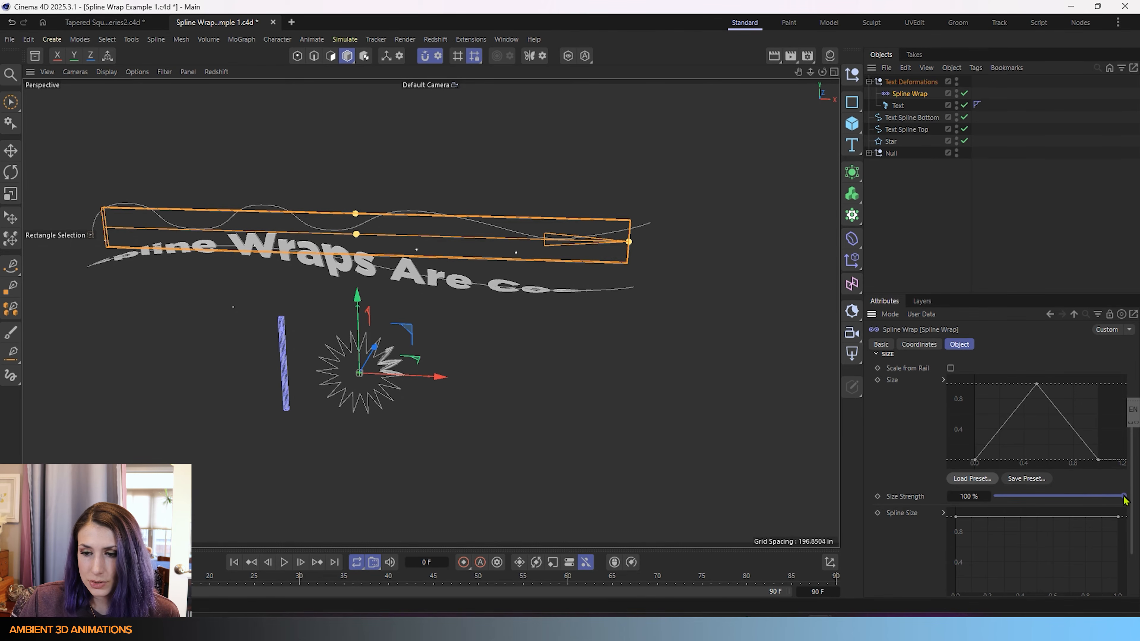
pyautogui.moveTo(1125, 500)
pyautogui.mouseDown()
pyautogui.moveTo(934, 503)
pyautogui.moveTo(1124, 496)
pyautogui.mouseUp()
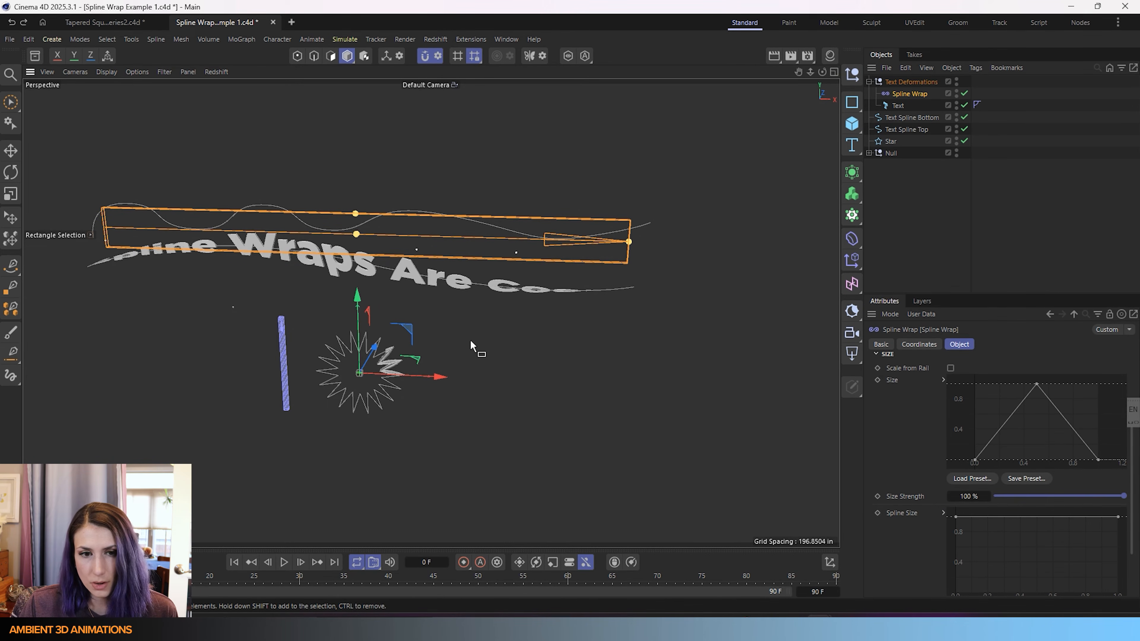
# Undo the Size curve changes back to the flat curve and look at the Spline Size graph.
pyautogui.hotkey('ctrl', 'z')
pyautogui.hotkey('ctrl', 'z')
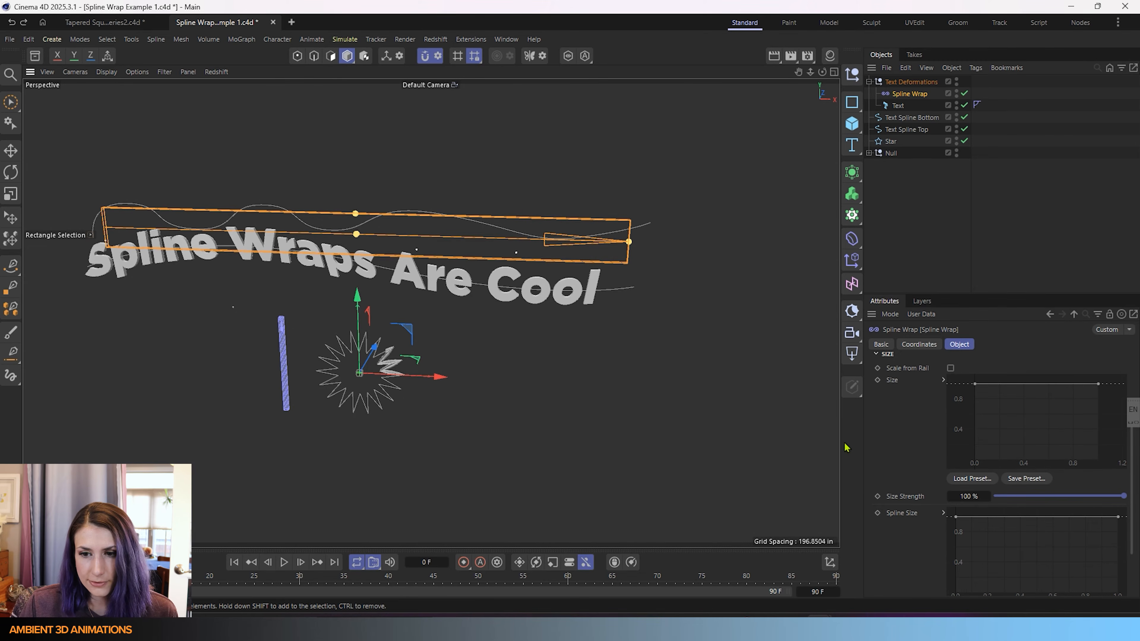
pyautogui.scroll(-3, 927, 418)
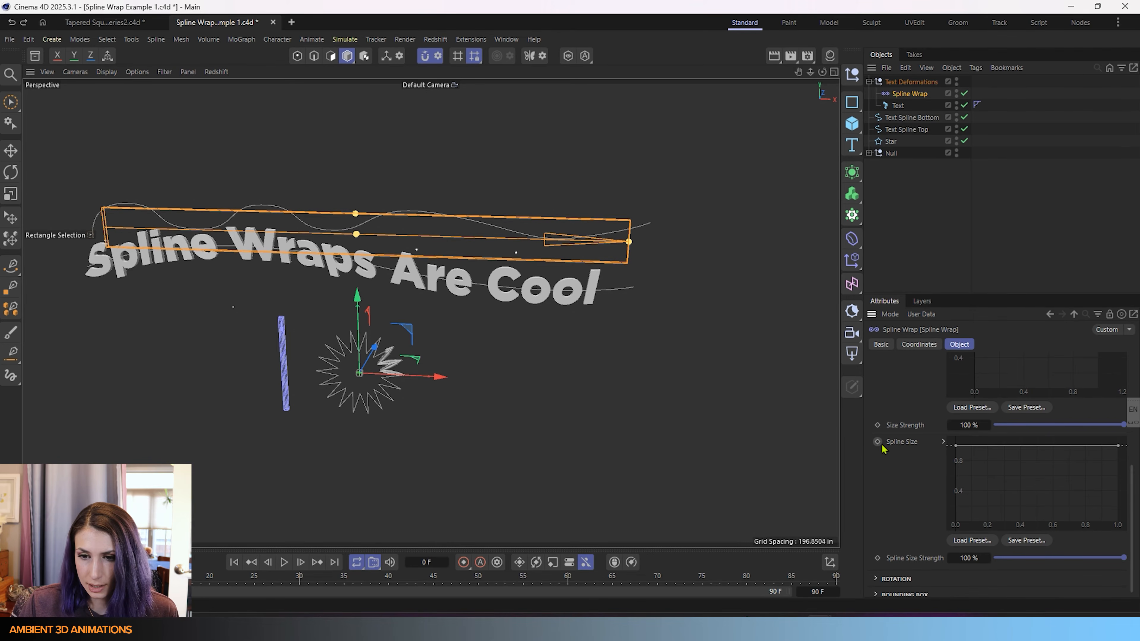
# Lower the Size curve's start point to 0 again and slide the text with the Offset, ending at 0%.
pyautogui.scroll(3, 923, 451)
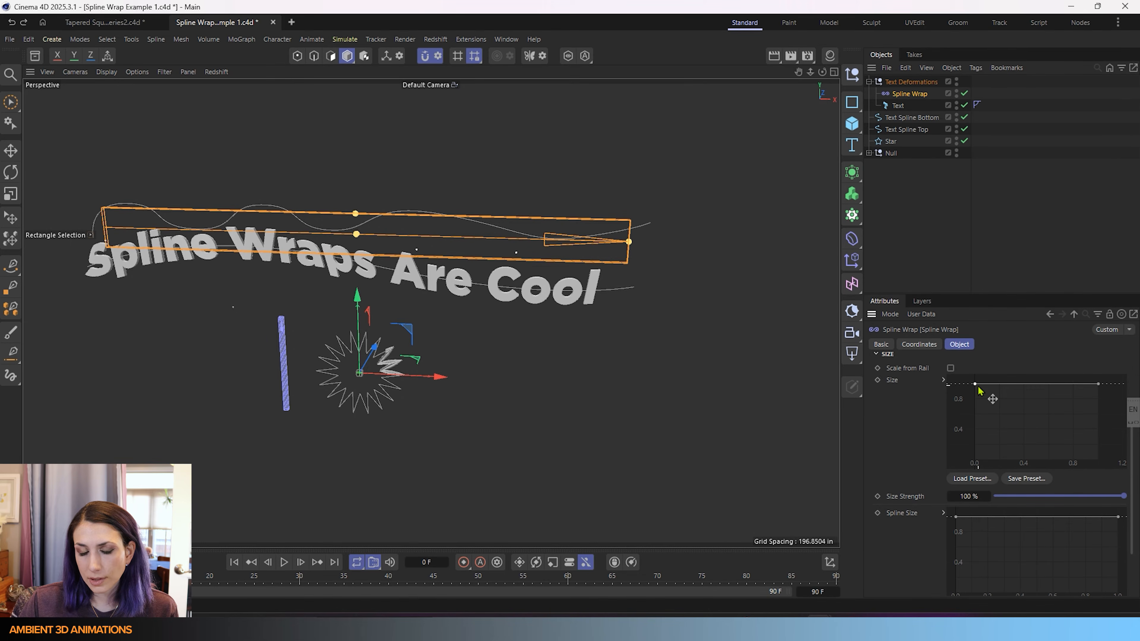
pyautogui.moveTo(976, 385); pyautogui.dragTo(974, 463)
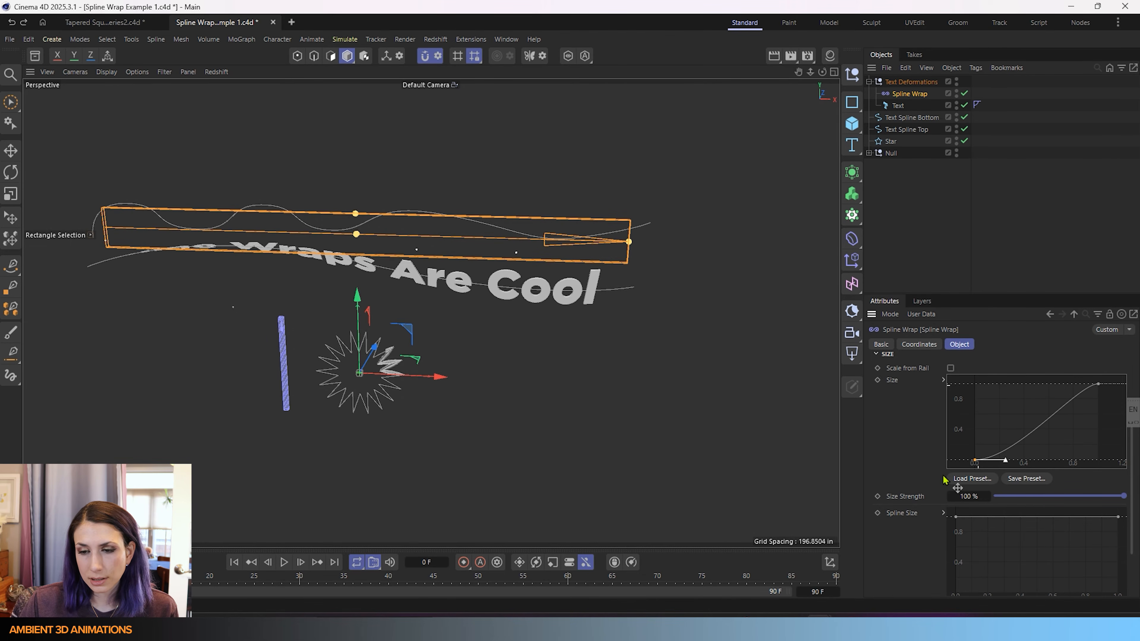
pyautogui.scroll(3, 923, 470)
pyautogui.scroll(2, 922, 470)
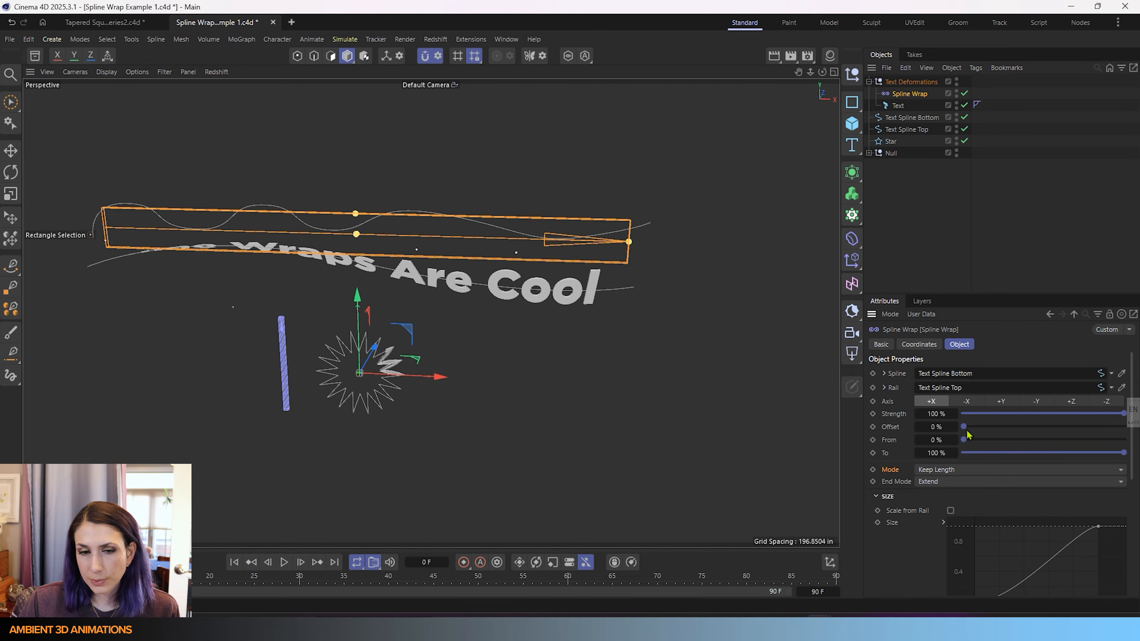
pyautogui.moveTo(968, 432); pyautogui.dragTo(896, 429)
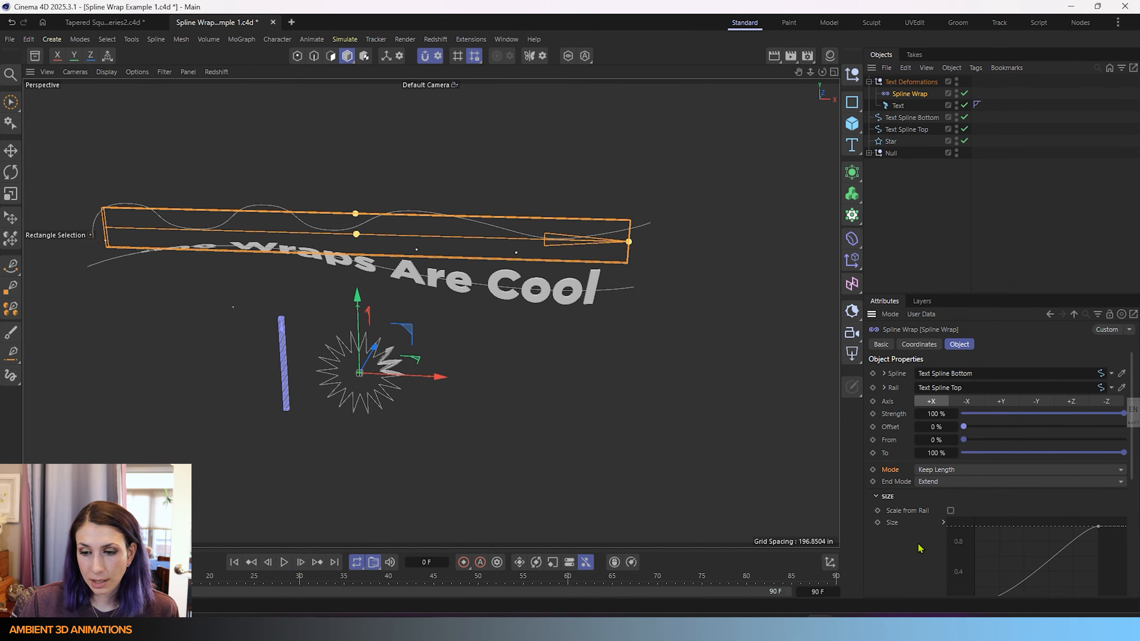
# Undo the last Size curve change on the text's Spline Wrap.
pyautogui.scroll(-3, 919, 548)
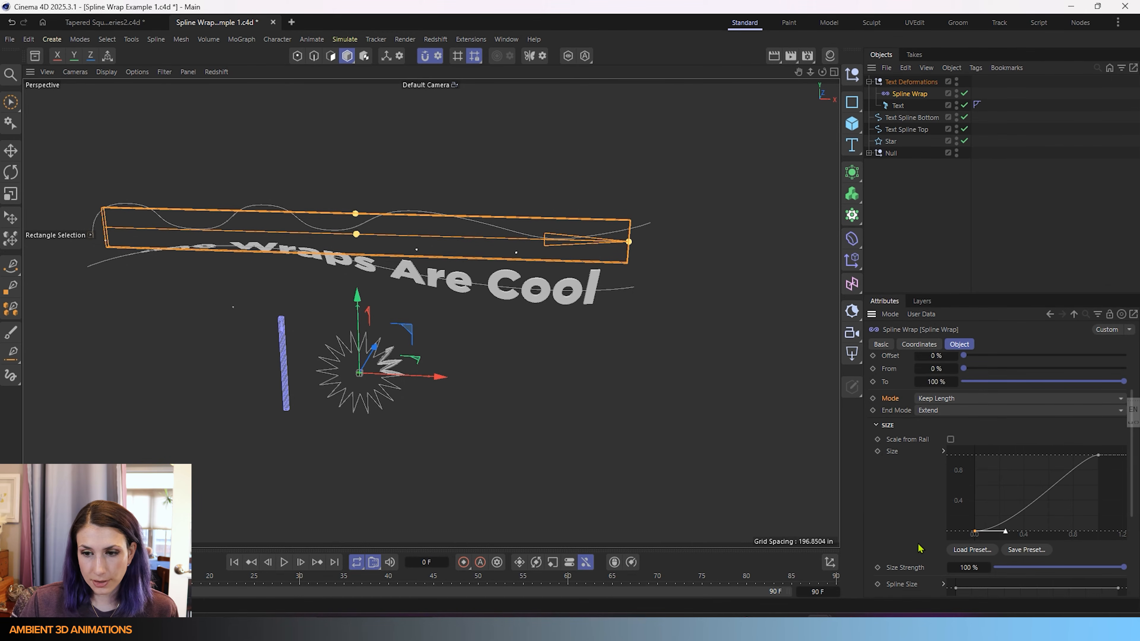
pyautogui.hotkey('ctrl', 'z')
pyautogui.scroll(-3, 924, 547)
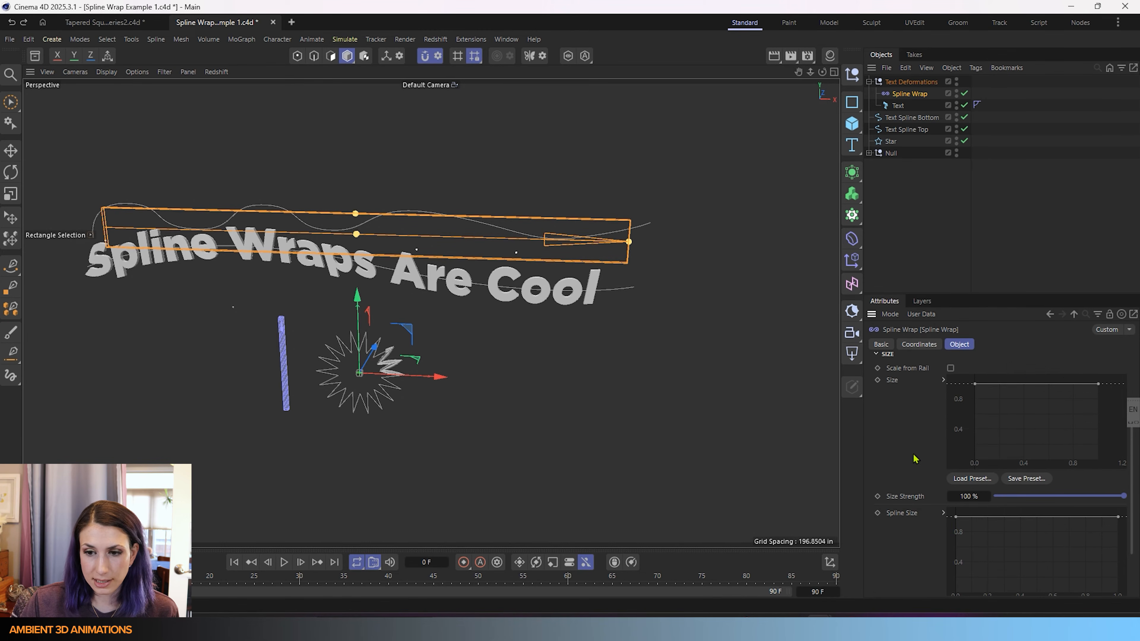
# Lower the start point of the Spline Size curve to 0 on the text's Spline Wrap.
pyautogui.scroll(-3, 922, 489)
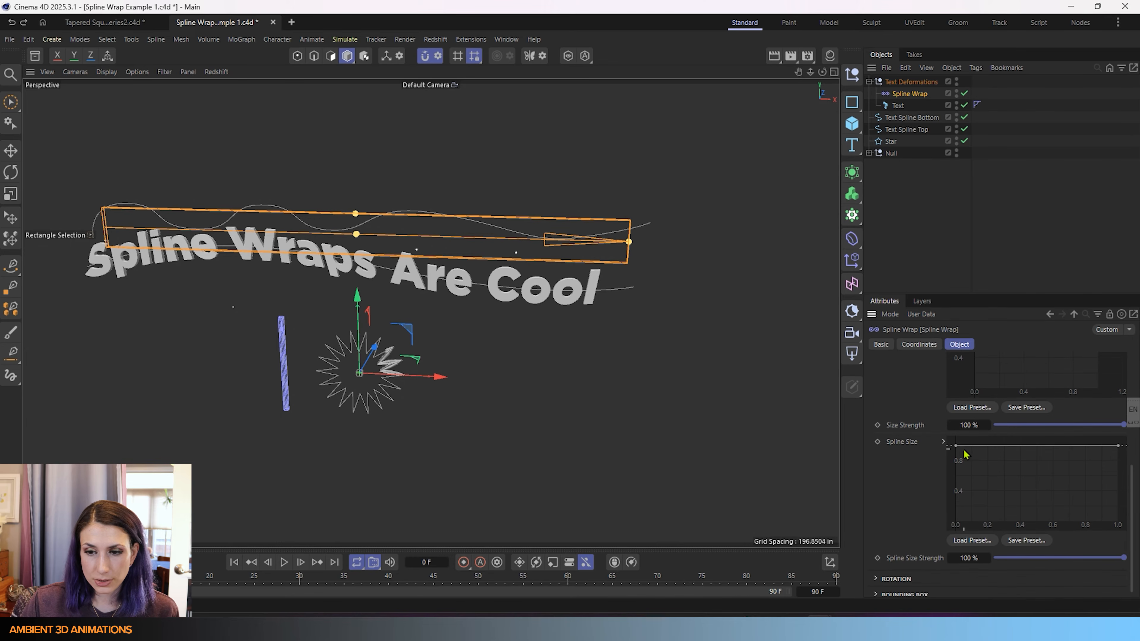
pyautogui.click(956, 447)
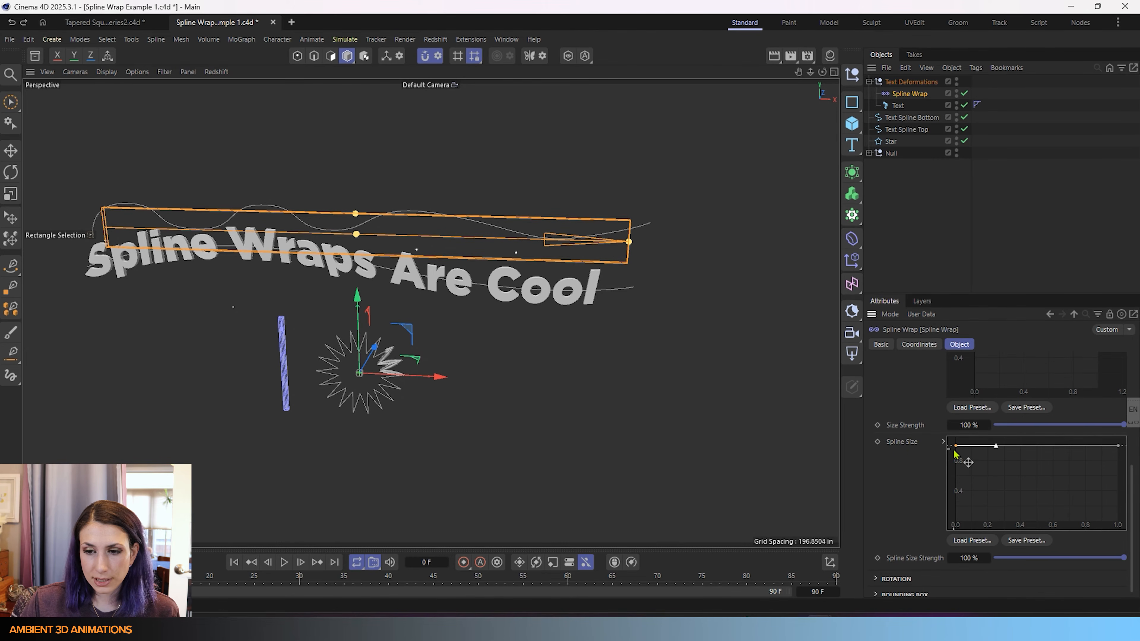
pyautogui.moveTo(955, 453); pyautogui.dragTo(936, 539)
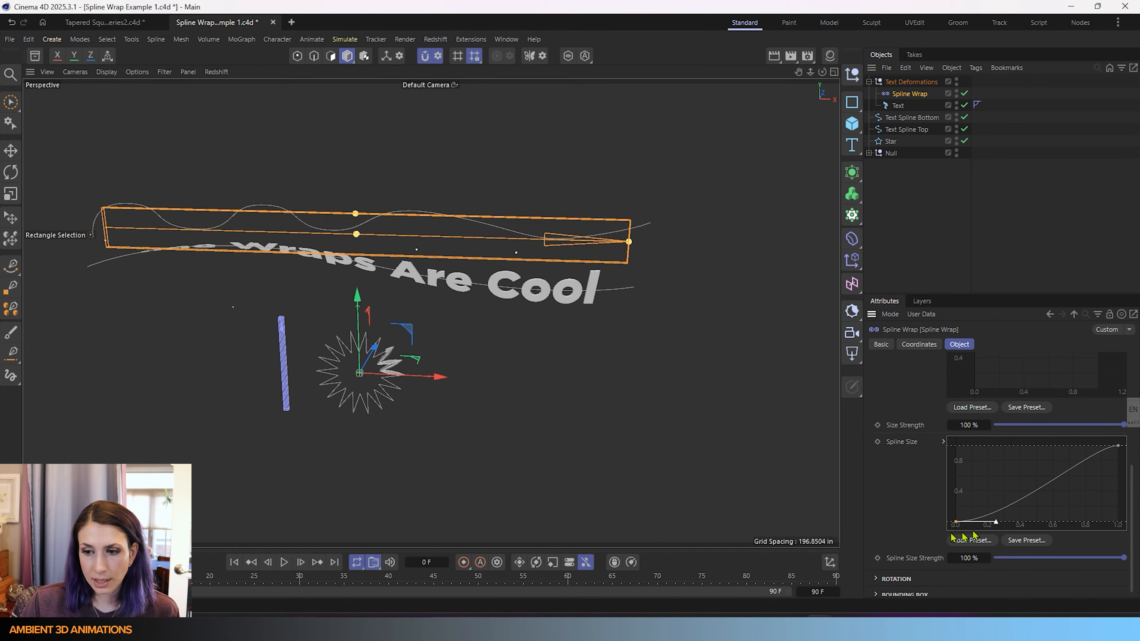
# Try the Offset with the tapered Spline Size curve, return it to 0%, and compare the two size graphs.
pyautogui.scroll(3, 943, 494)
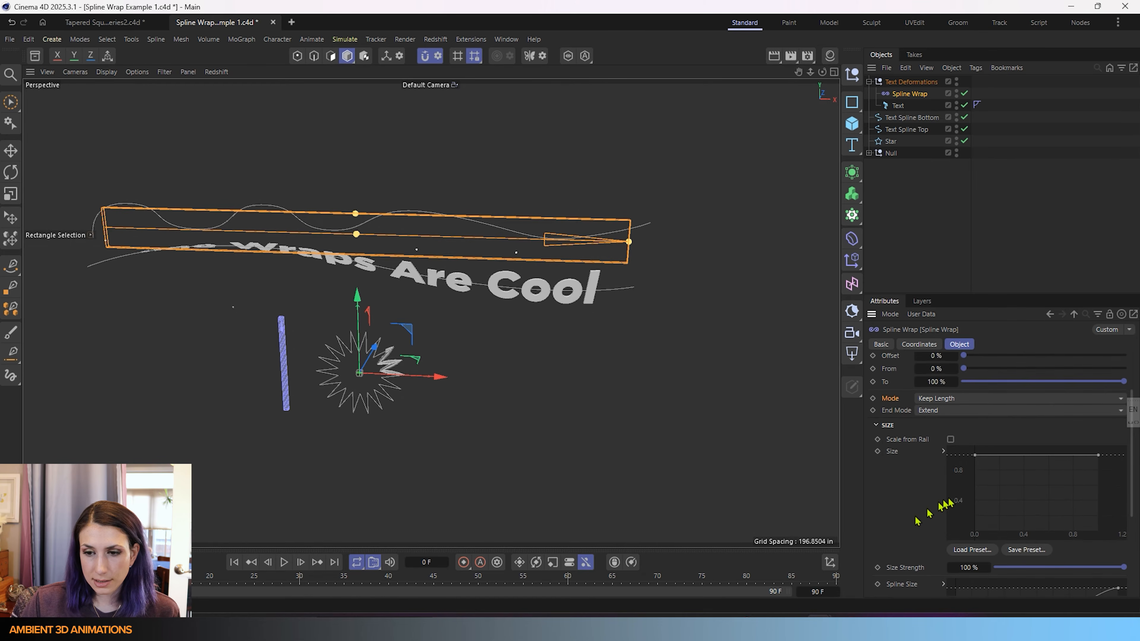
pyautogui.scroll(3, 916, 467)
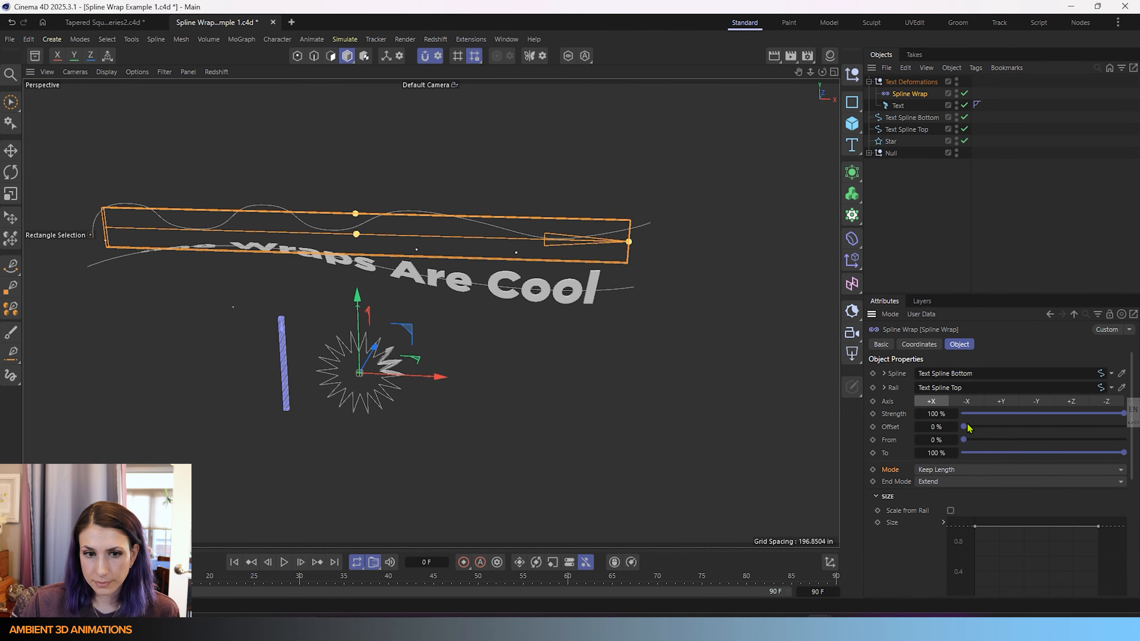
pyautogui.moveTo(965, 427); pyautogui.dragTo(951, 458)
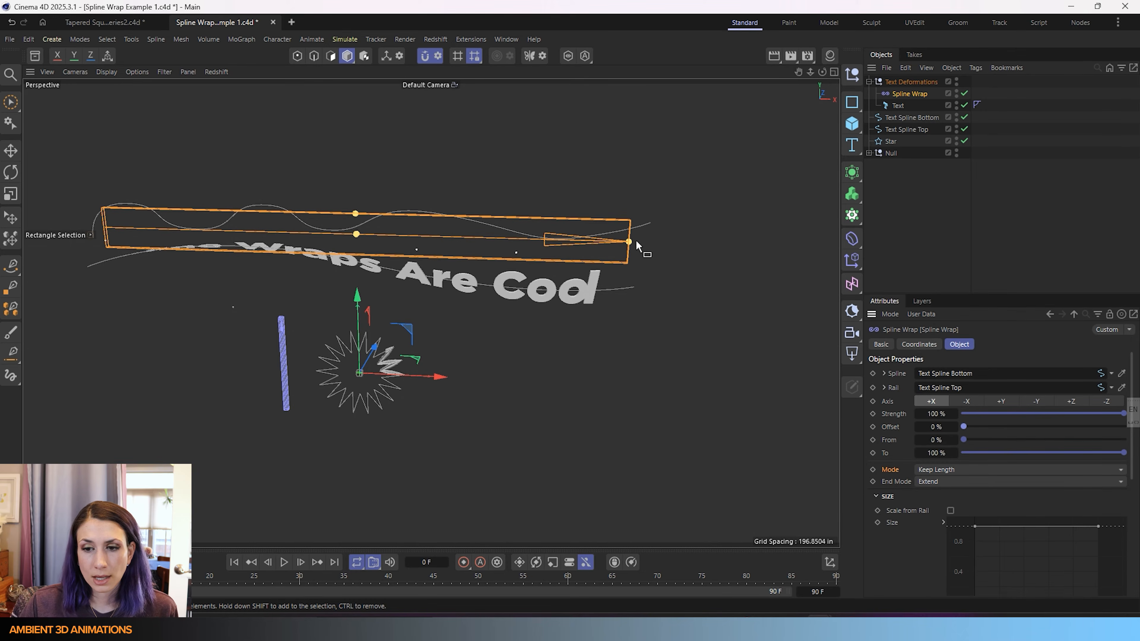
pyautogui.scroll(-2, 935, 529)
pyautogui.scroll(-2, 934, 529)
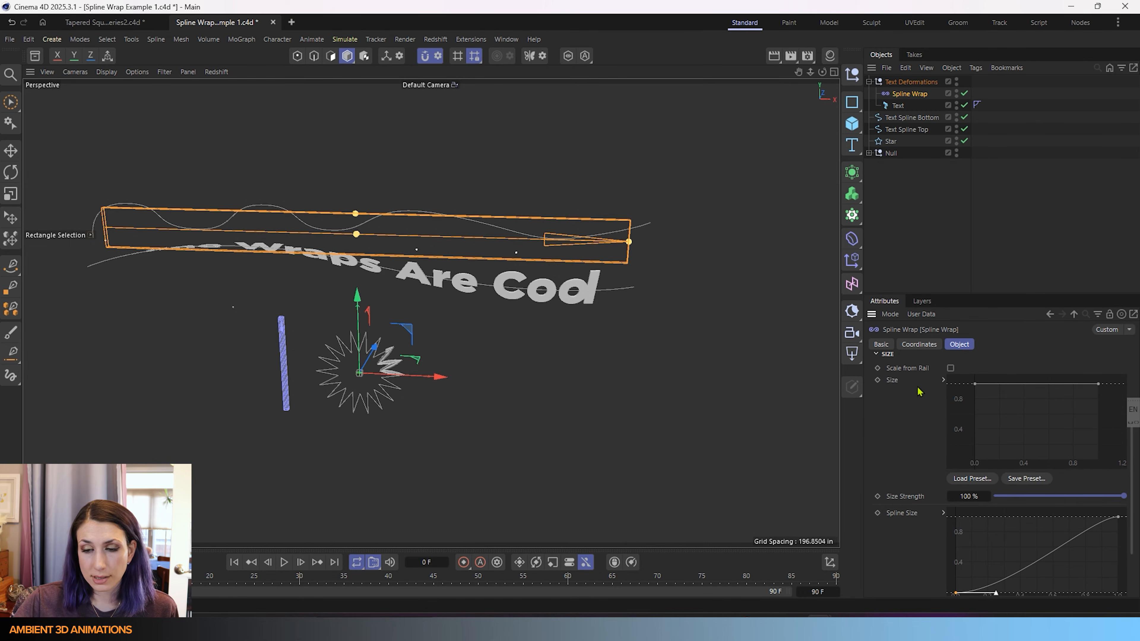
# Undo the last Spline Size curve change and expand the Rotation settings of the text's Spline Wrap.
pyautogui.scroll(-3, 884, 568)
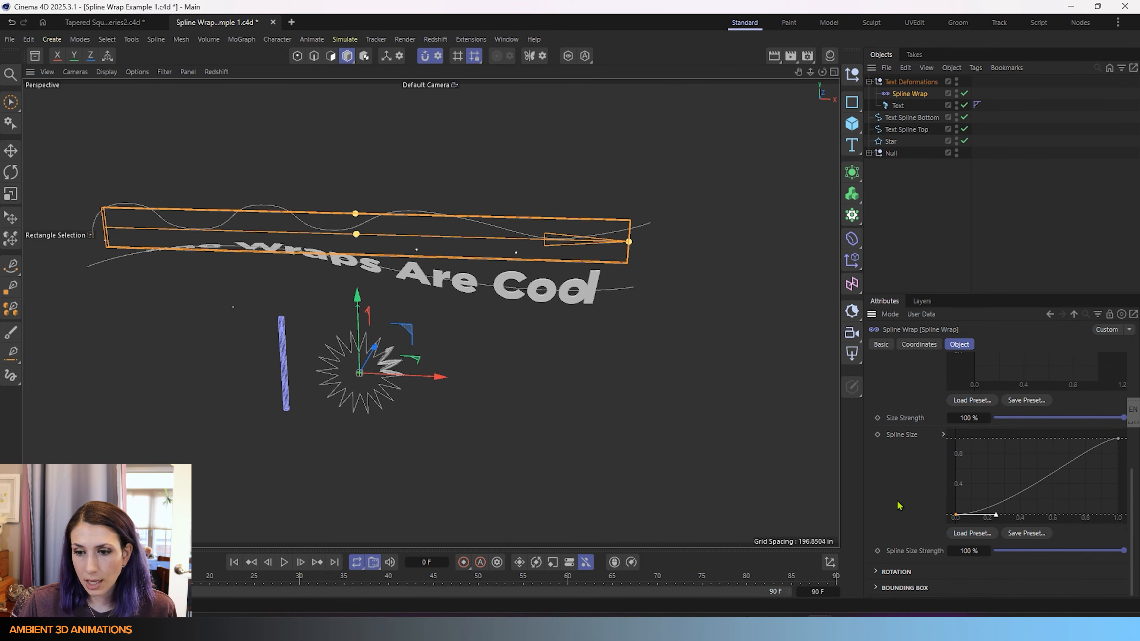
pyautogui.hotkey('ctrl', 'z')
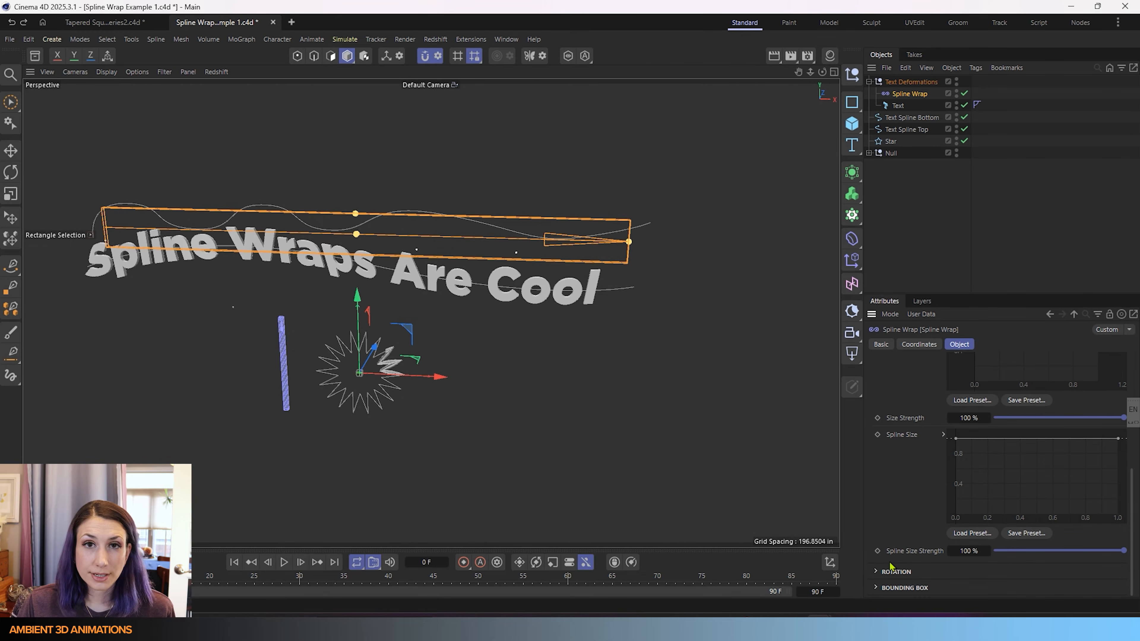
pyautogui.click(879, 575)
pyautogui.scroll(-3, 887, 493)
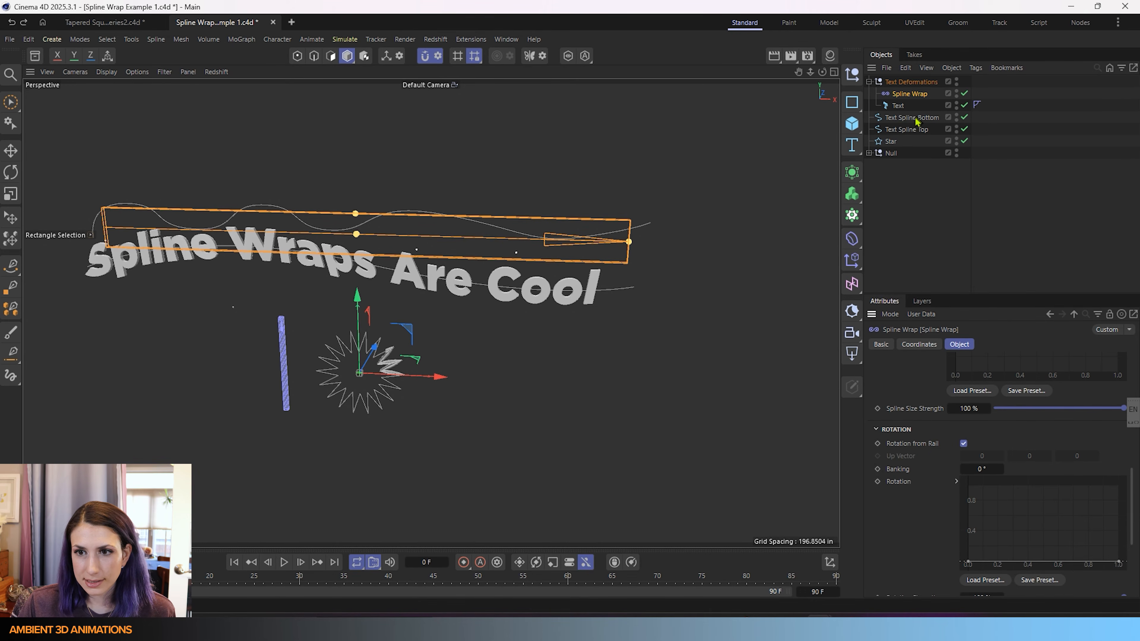
# Move the Text Spline Top rail spline along its positive Z axis, away from the text.
pyautogui.click(908, 131)
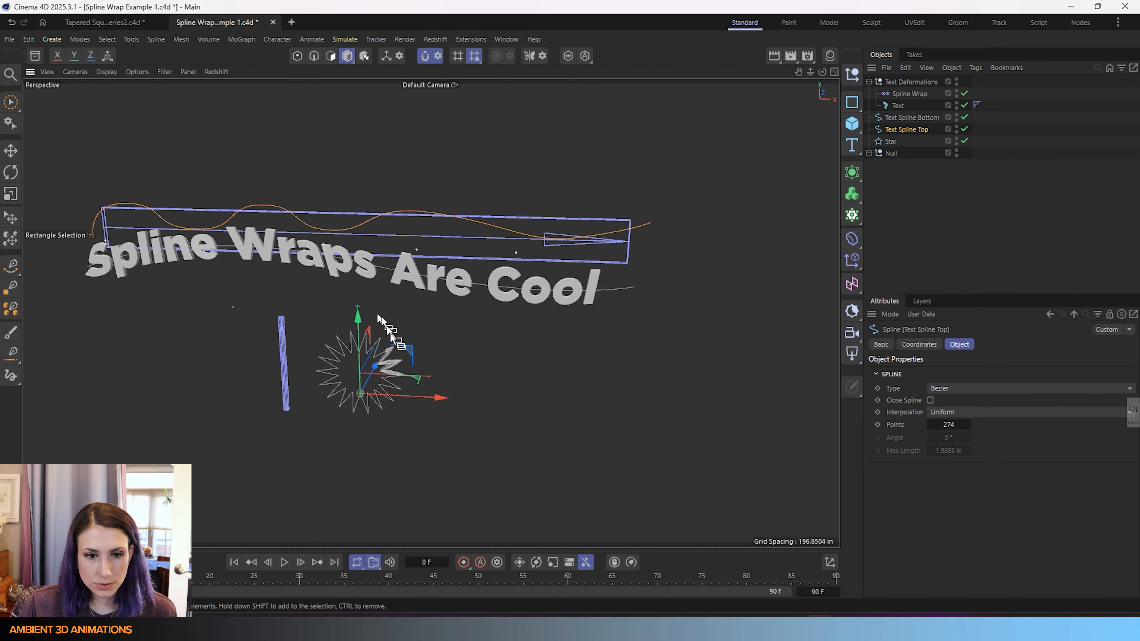
pyautogui.moveTo(373, 360); pyautogui.dragTo(387, 276)
# Raise the end point of the Rotation curve to 1 on the text's Spline Wrap.
pyautogui.click(909, 94)
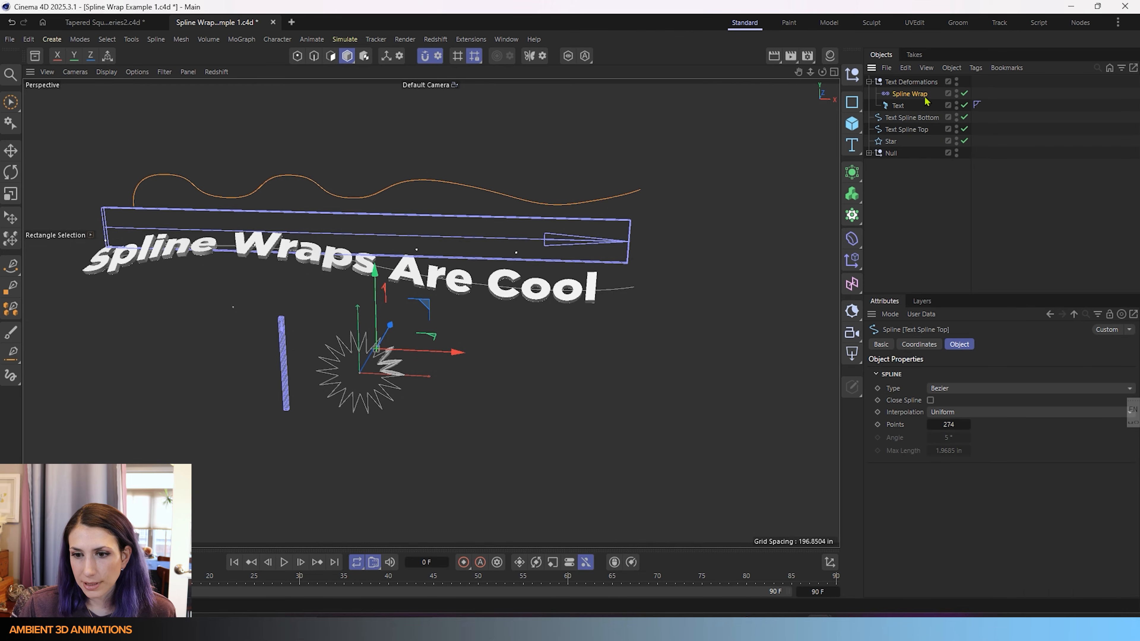
pyautogui.scroll(-3, 936, 548)
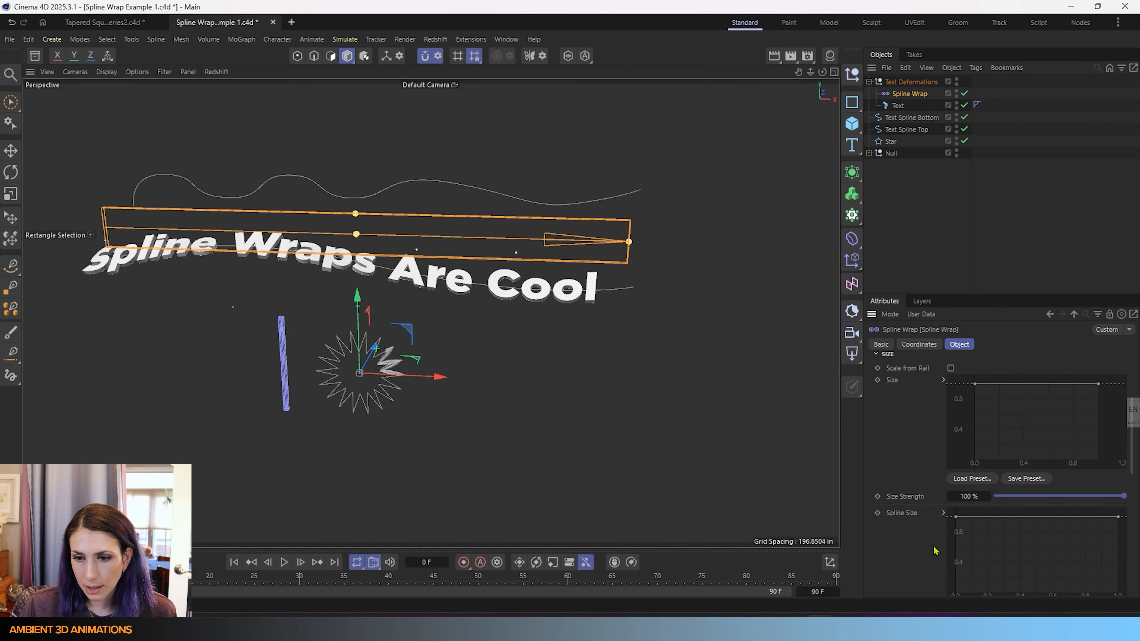
pyautogui.scroll(-3, 936, 550)
pyautogui.scroll(-3, 936, 551)
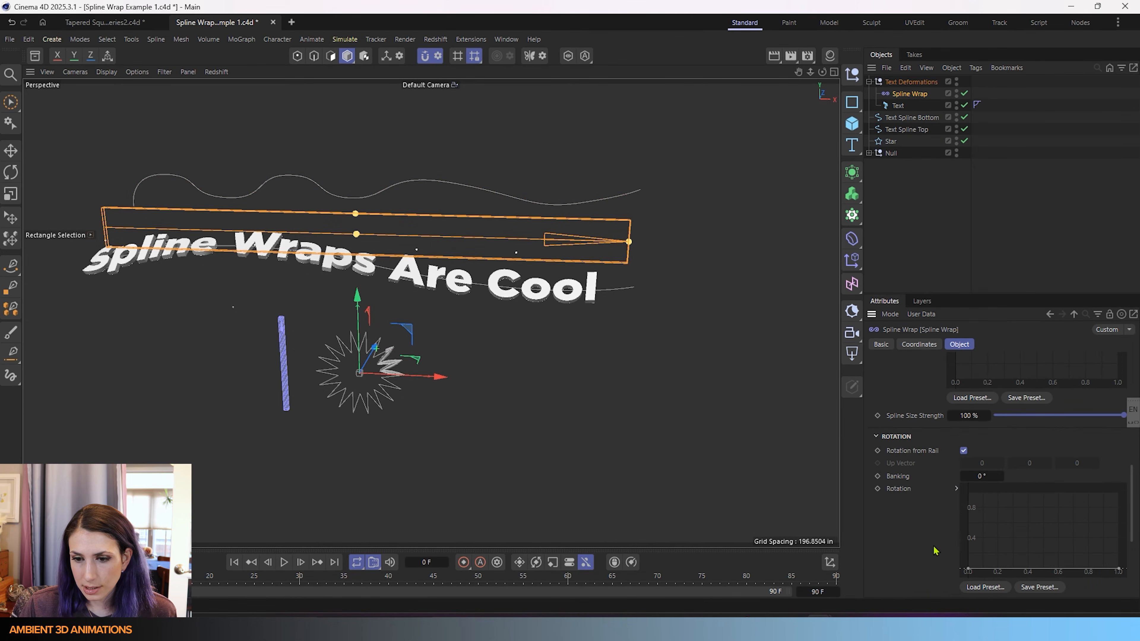
pyautogui.scroll(-3, 936, 550)
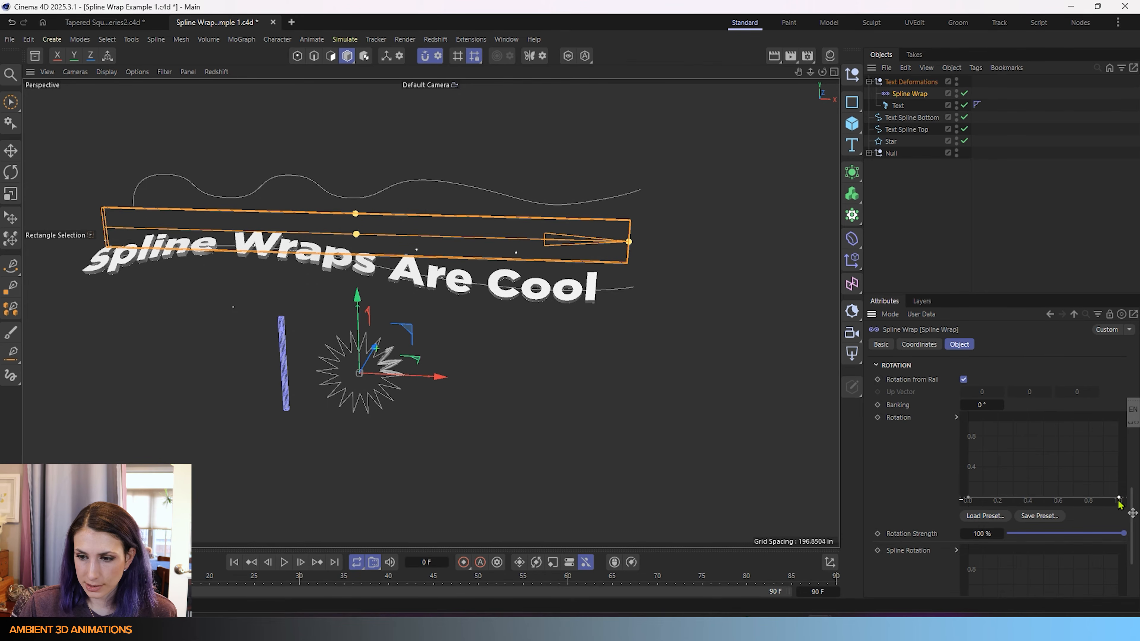
pyautogui.moveTo(1119, 500); pyautogui.dragTo(1119, 419)
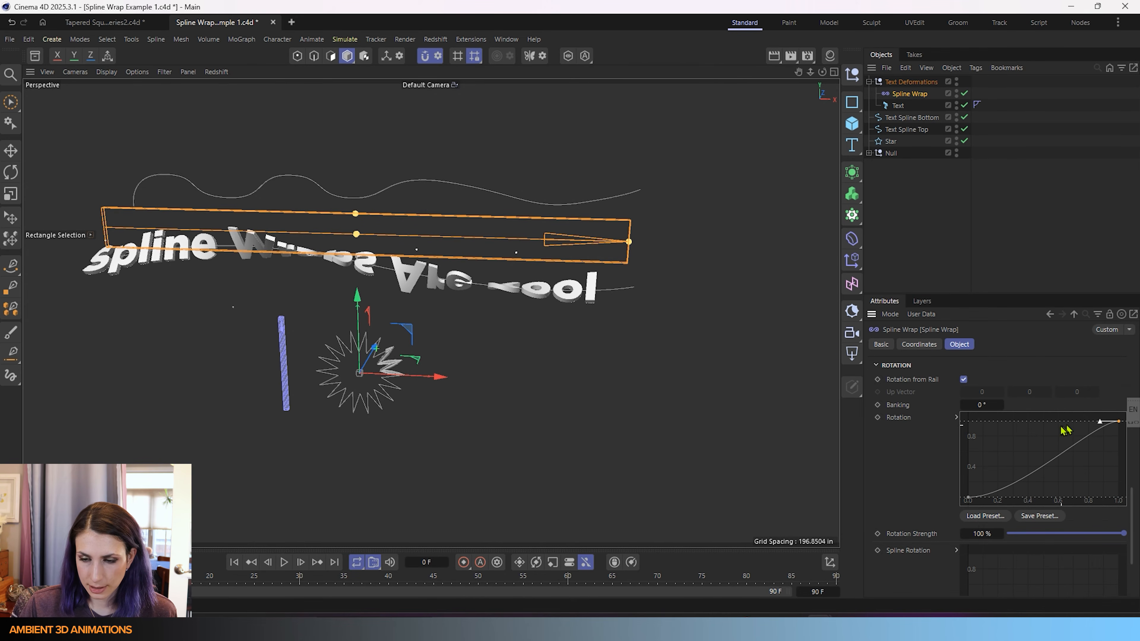
# Slide the text along the spline with the Offset to test the Rotation curve, ending at 0%.
pyautogui.scroll(8, 906, 466)
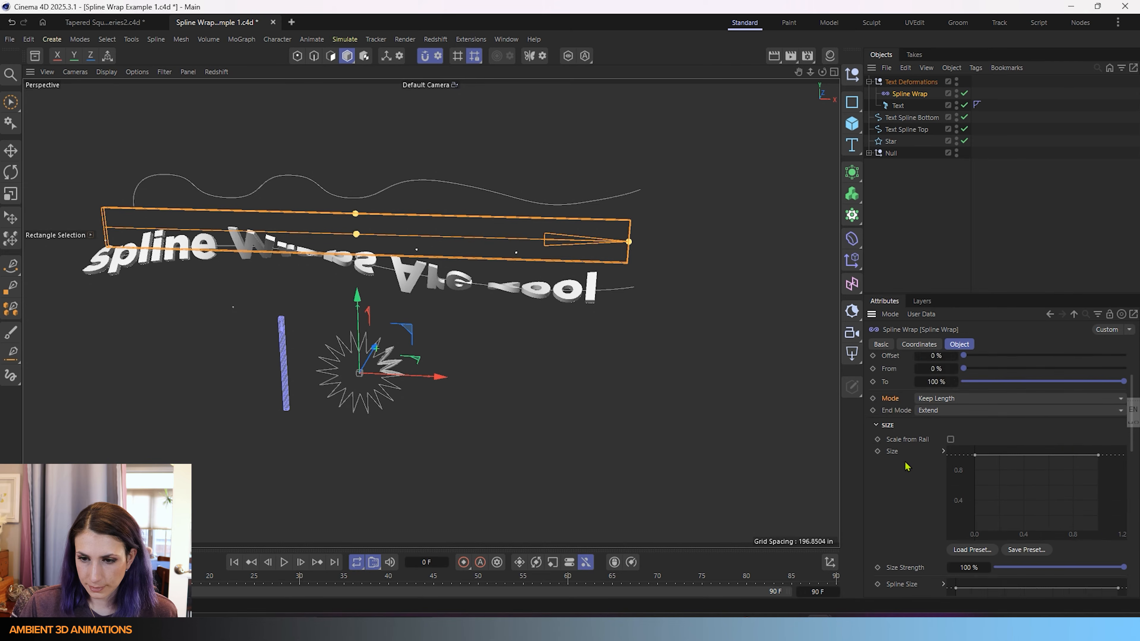
pyautogui.scroll(3, 907, 466)
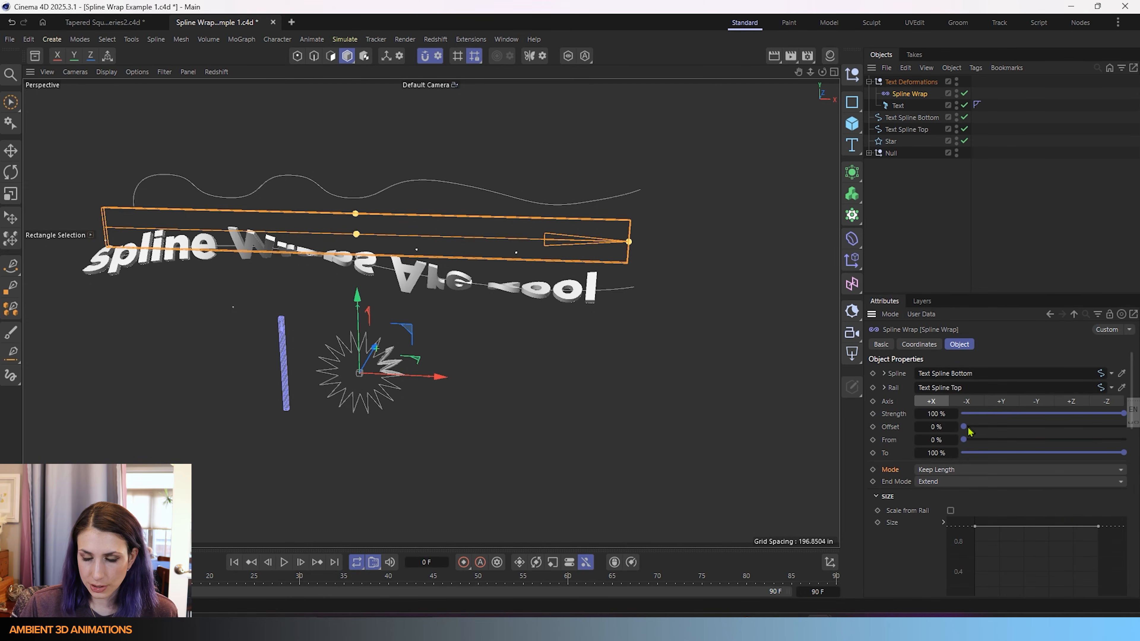
pyautogui.moveTo(968, 429); pyautogui.dragTo(948, 447)
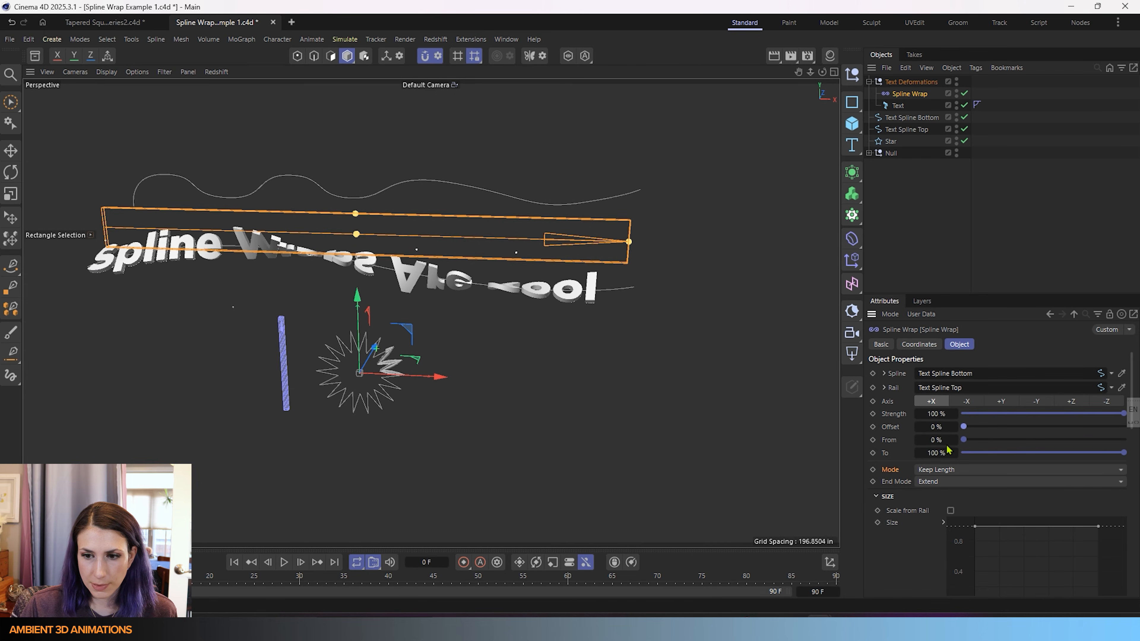
# Try different Banking angles up to about 229° on the text's Spline Wrap and reset Banking to 0°.
pyautogui.scroll(-5, 917, 533)
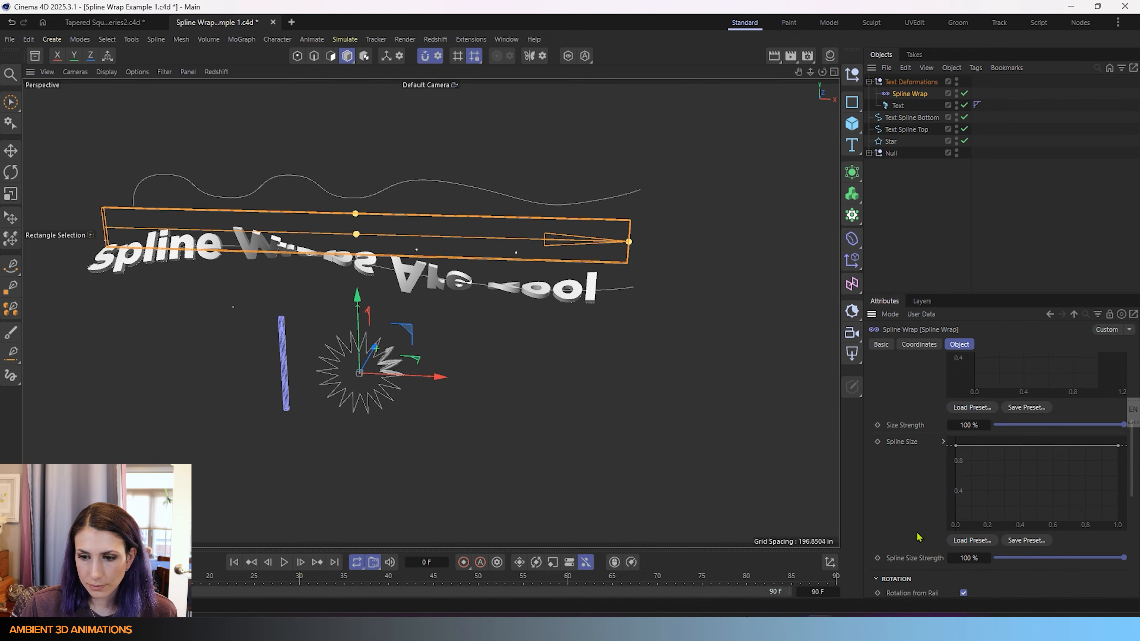
pyautogui.scroll(-5, 919, 537)
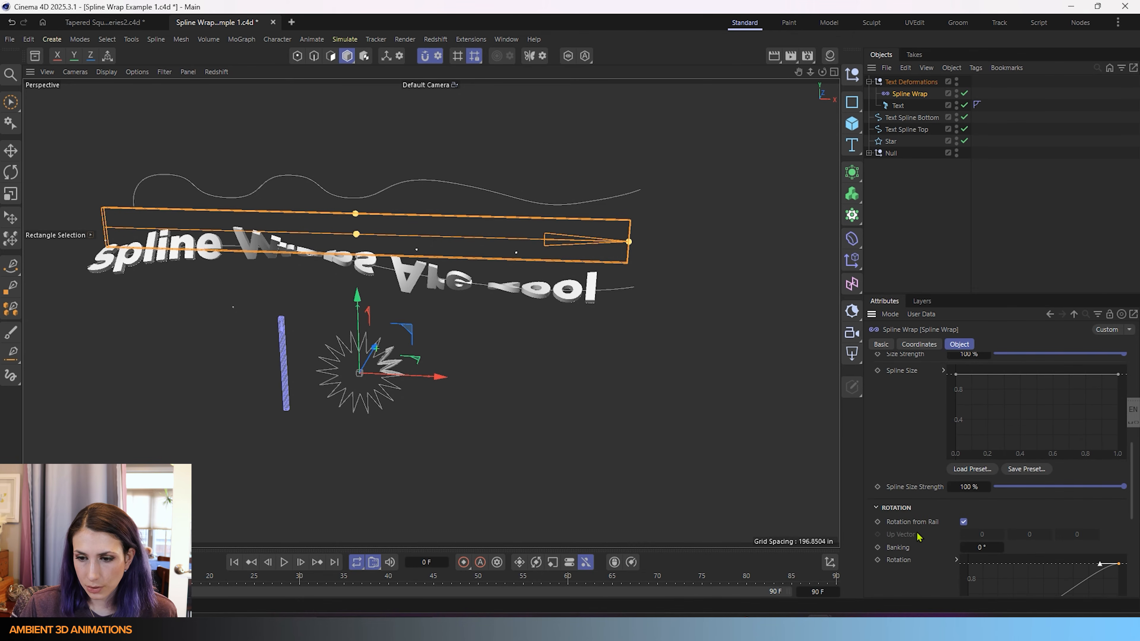
pyautogui.scroll(-3, 917, 536)
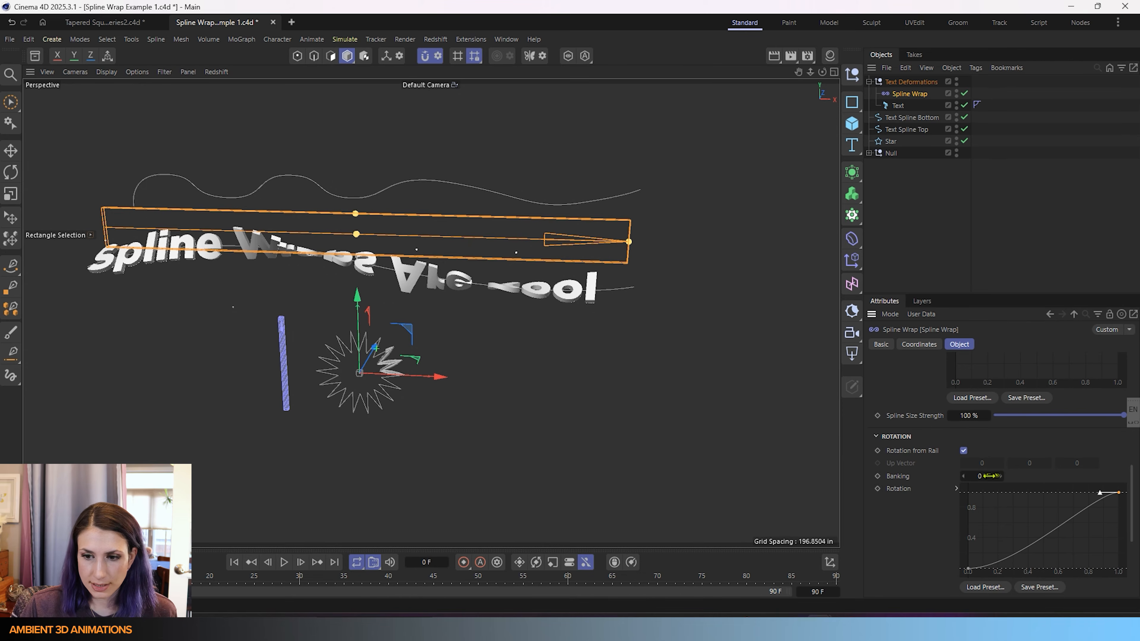
pyautogui.moveTo(986, 476); pyautogui.dragTo(962, 476)
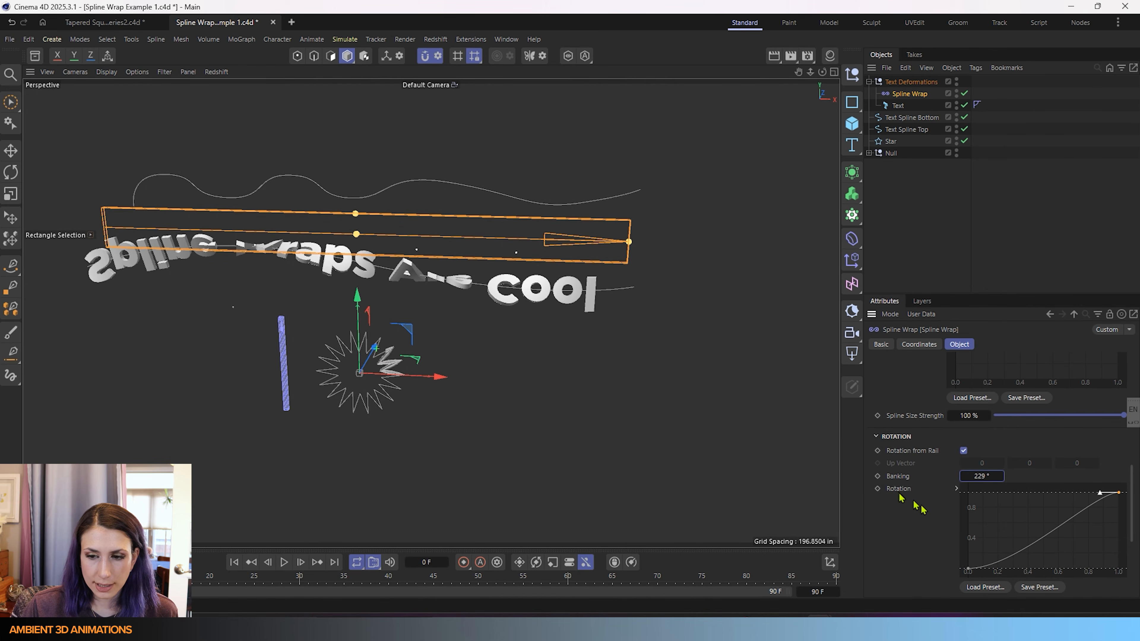
pyautogui.rightClick(964, 478)
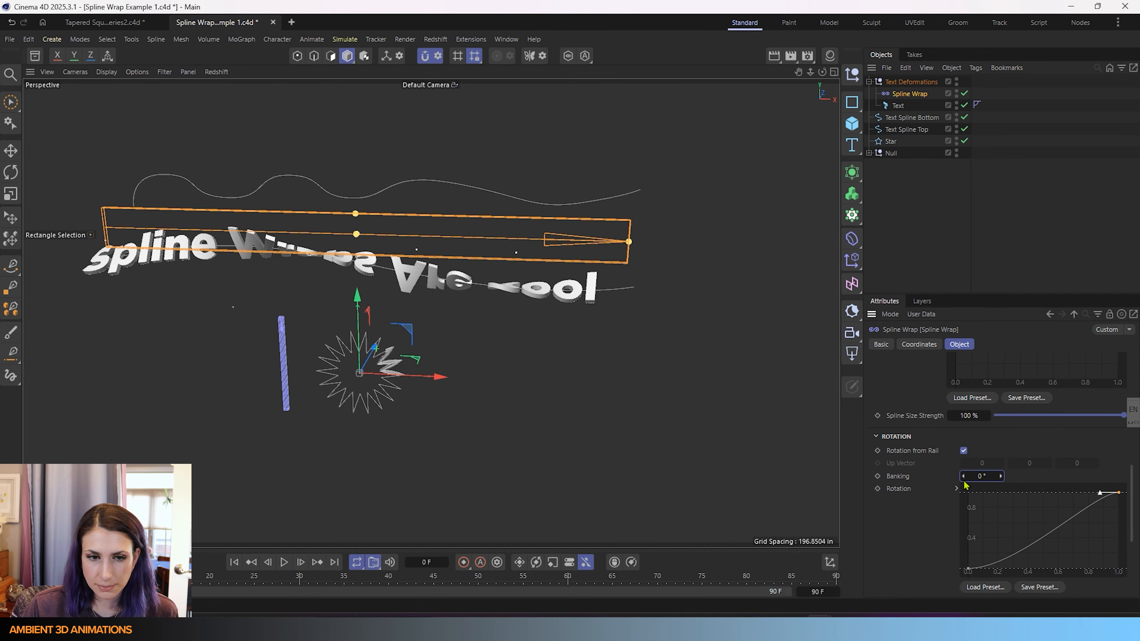
# Lower the Rotation Strength to 0% and look over the Spline Rotation graph.
pyautogui.scroll(-3, 891, 554)
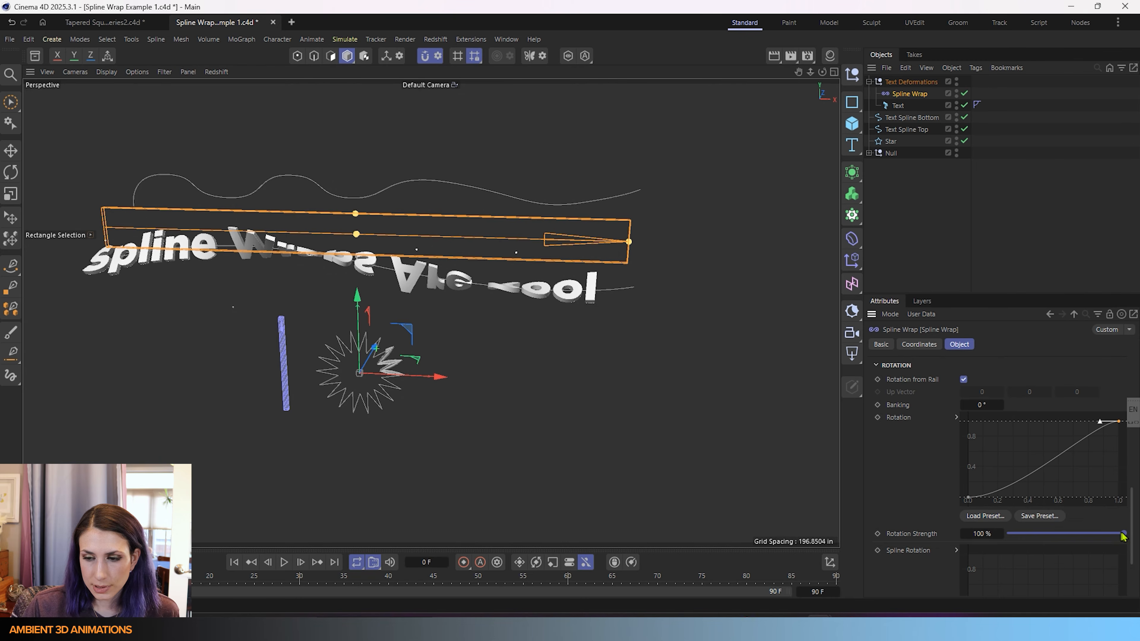
pyautogui.moveTo(1124, 536); pyautogui.dragTo(980, 534)
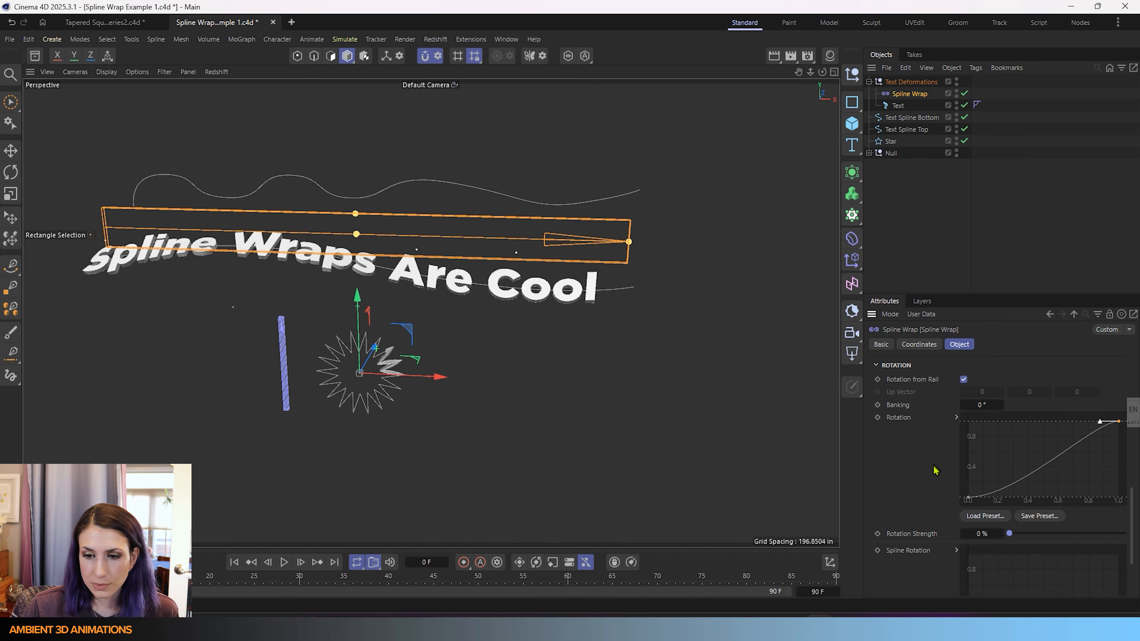
pyautogui.scroll(-3, 936, 471)
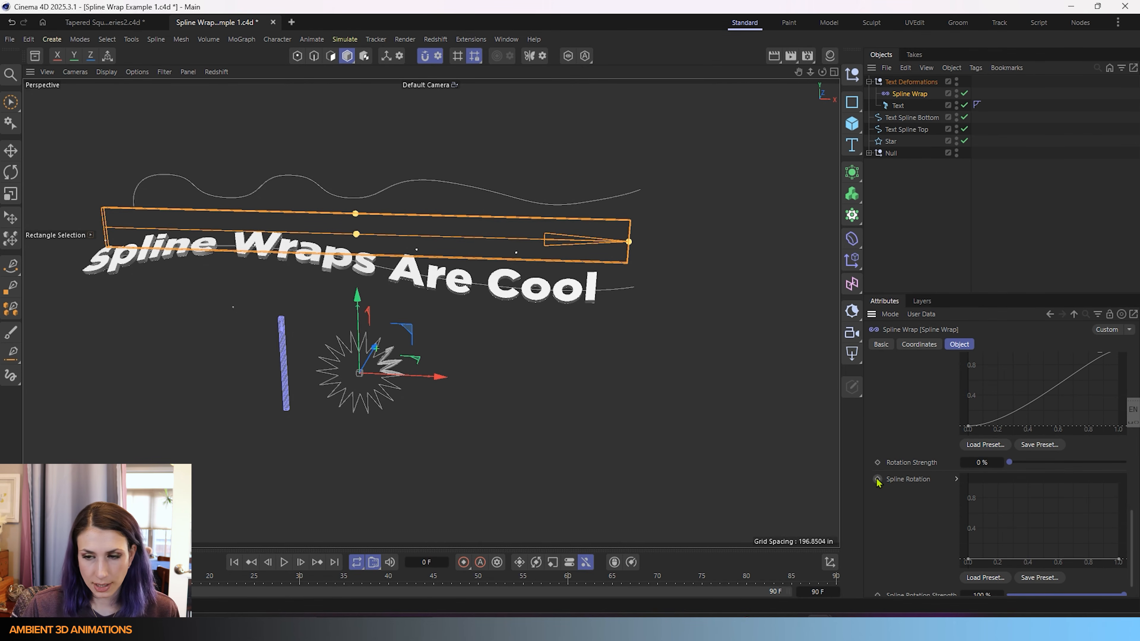
pyautogui.scroll(3, 928, 451)
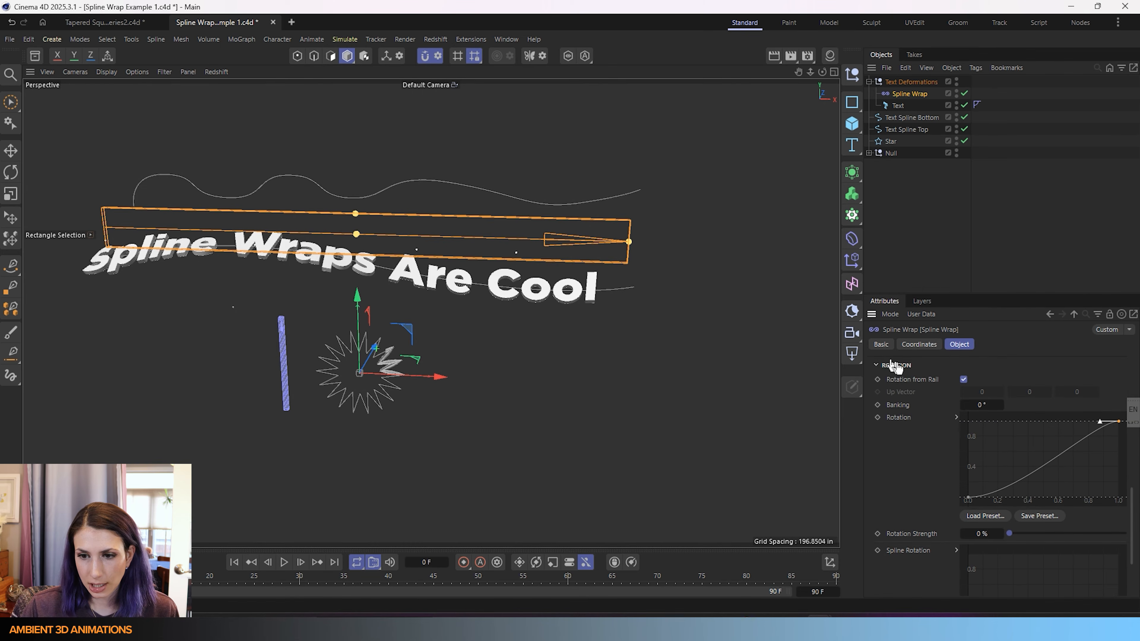
# Undo the Rotation Strength change and the Rotation curve change.
pyautogui.hotkey('ctrl', 'z')
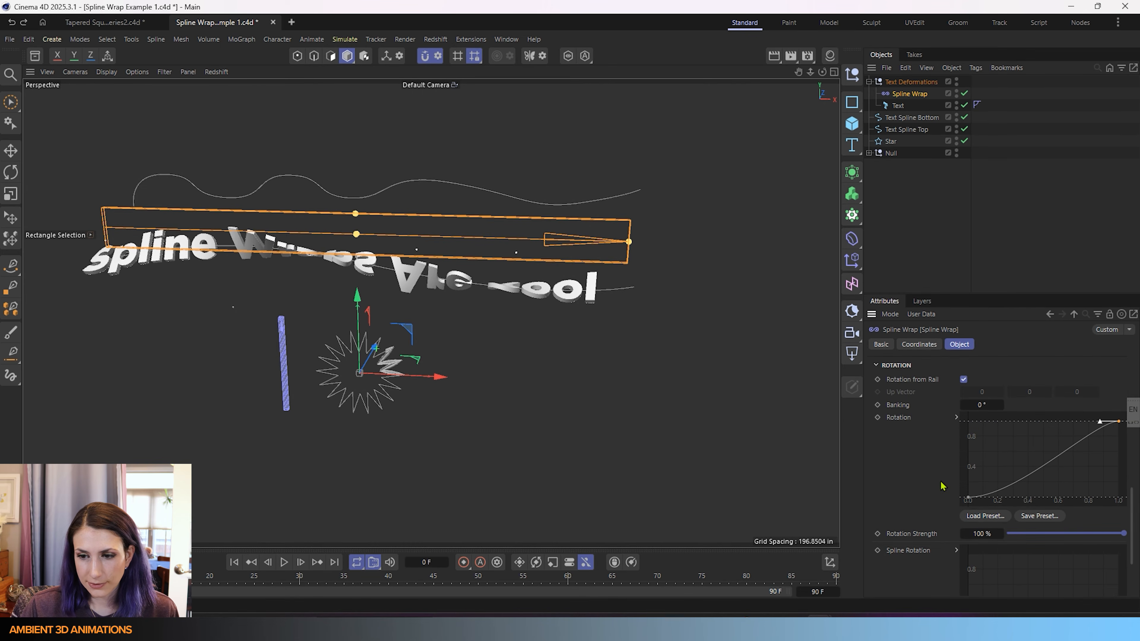
pyautogui.hotkey('ctrl', 'z')
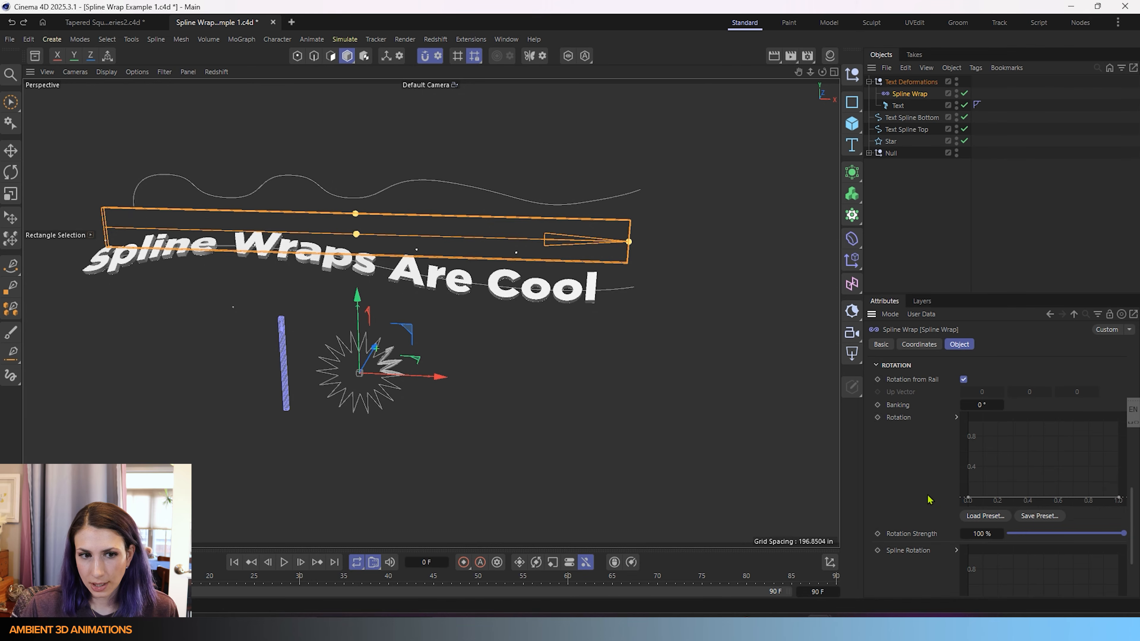
# Raise the end point of the Spline Rotation curve to 1 and add a curve point at about 0.6 with an adjusted tangent.
pyautogui.scroll(-4, 928, 500)
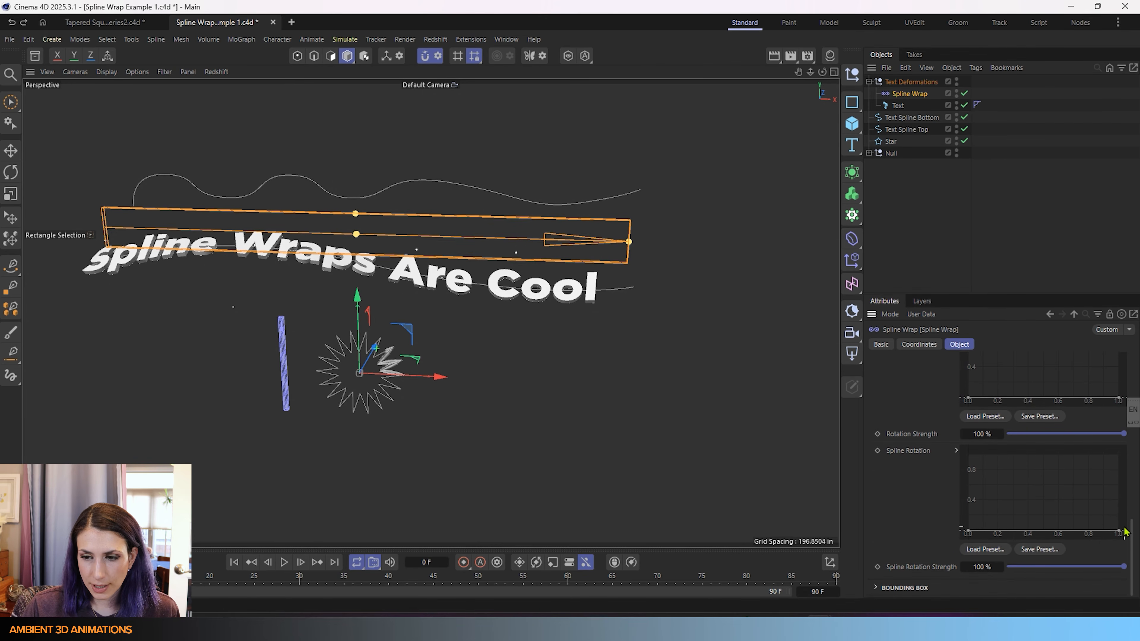
pyautogui.moveTo(1122, 533); pyautogui.dragTo(1119, 455)
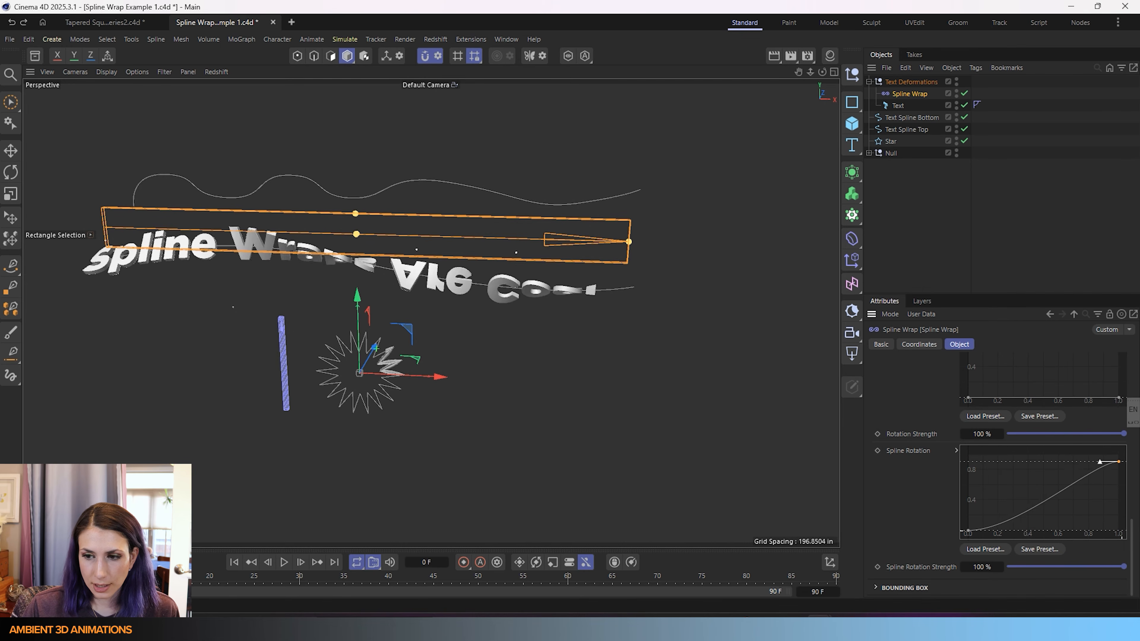
pyautogui.keyDown('ctrl'); pyautogui.click(1057, 494); pyautogui.keyUp('ctrl')
pyautogui.moveTo(1057, 495); pyautogui.dragTo(1080, 476)
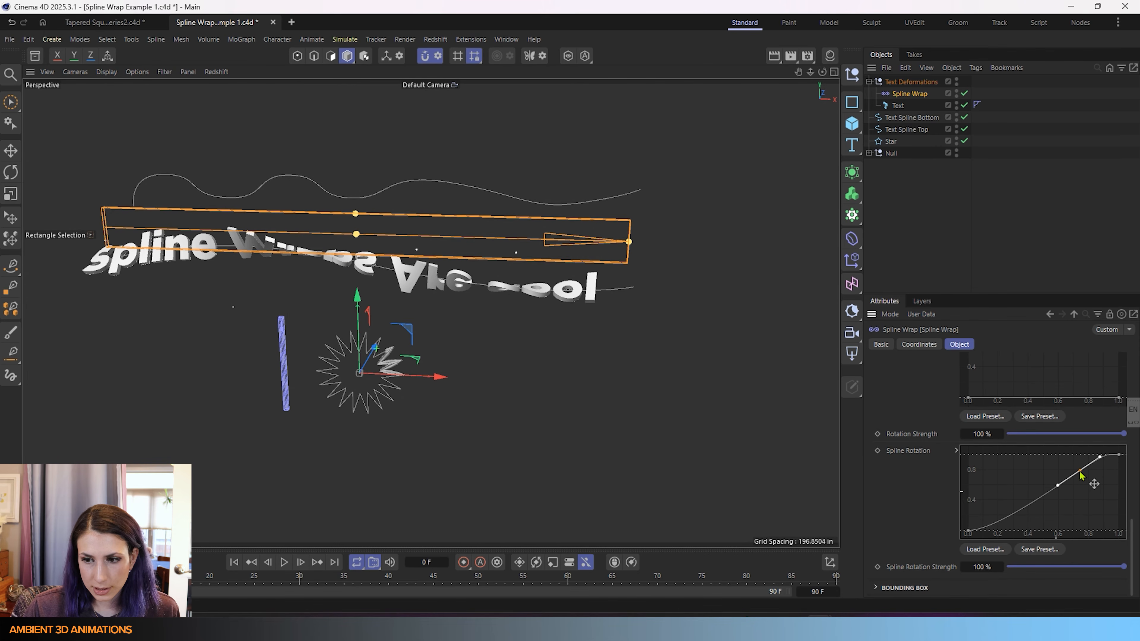
# Slide the Offset to test how the Spline Rotation curve twists the text, ending at 0%.
pyautogui.scroll(10, 928, 513)
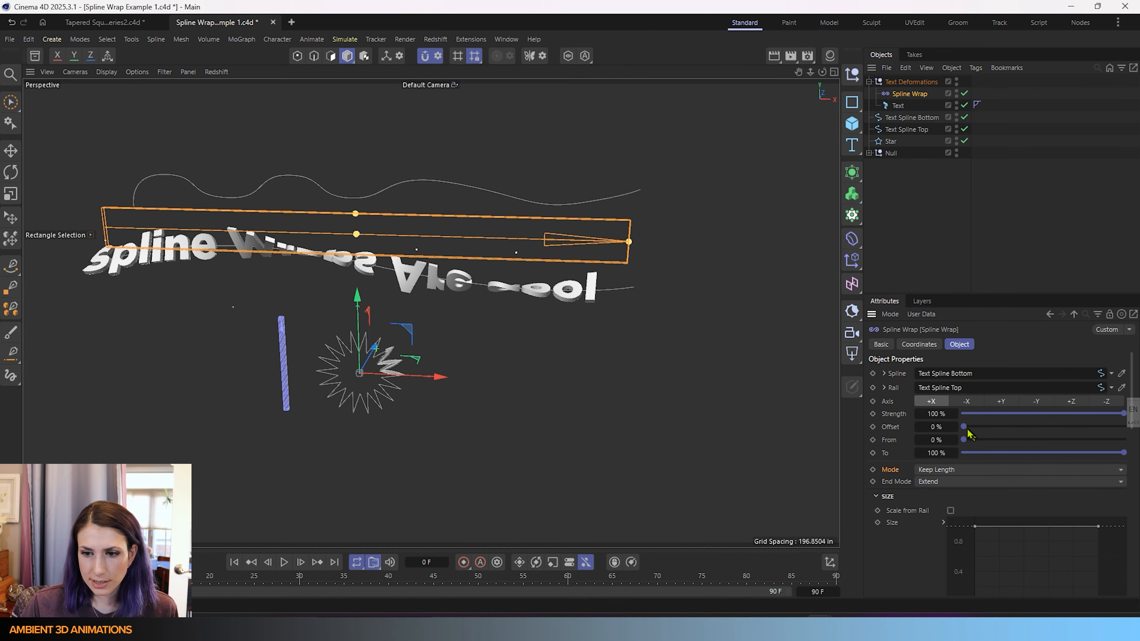
pyautogui.moveTo(967, 432); pyautogui.dragTo(943, 435)
# Collapse the Size and Rotation settings of the text's Spline Wrap and expand its Bounding Box settings.
pyautogui.click(879, 496)
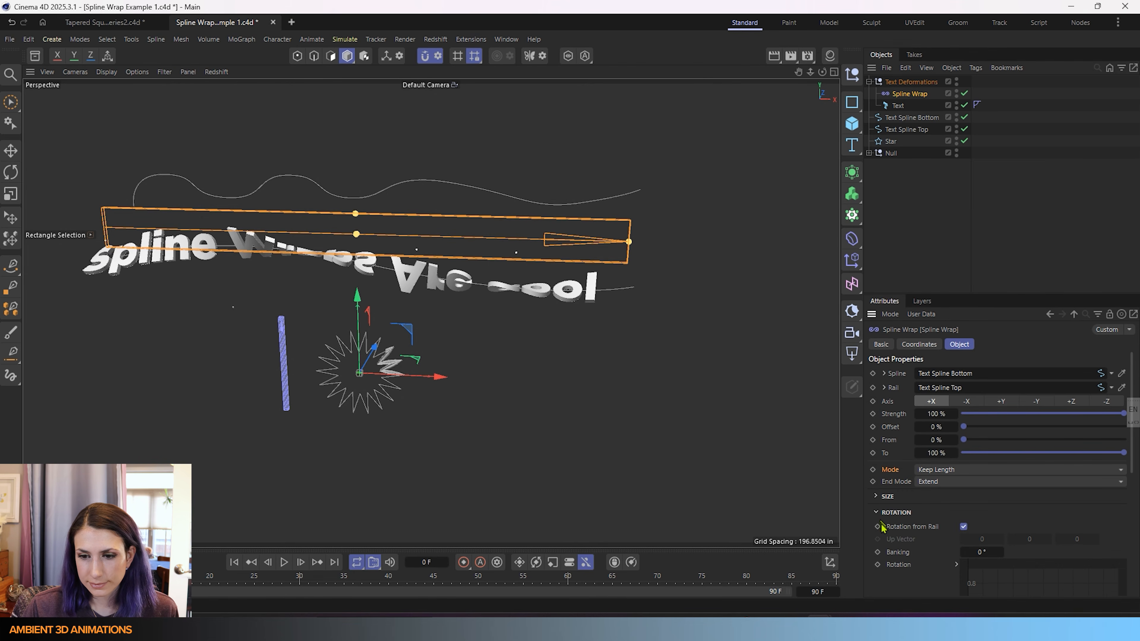
pyautogui.click(877, 513)
pyautogui.click(876, 530)
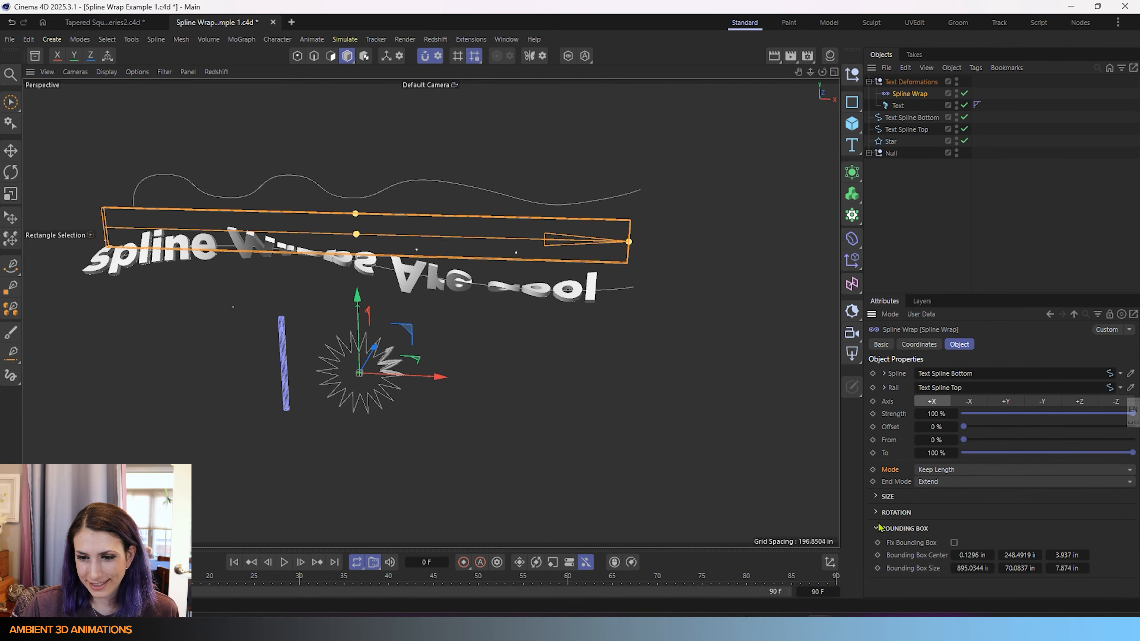
# Reopen the Rotation settings, look through their graphs again, and collapse them.
pyautogui.click(876, 513)
pyautogui.scroll(-4, 882, 530)
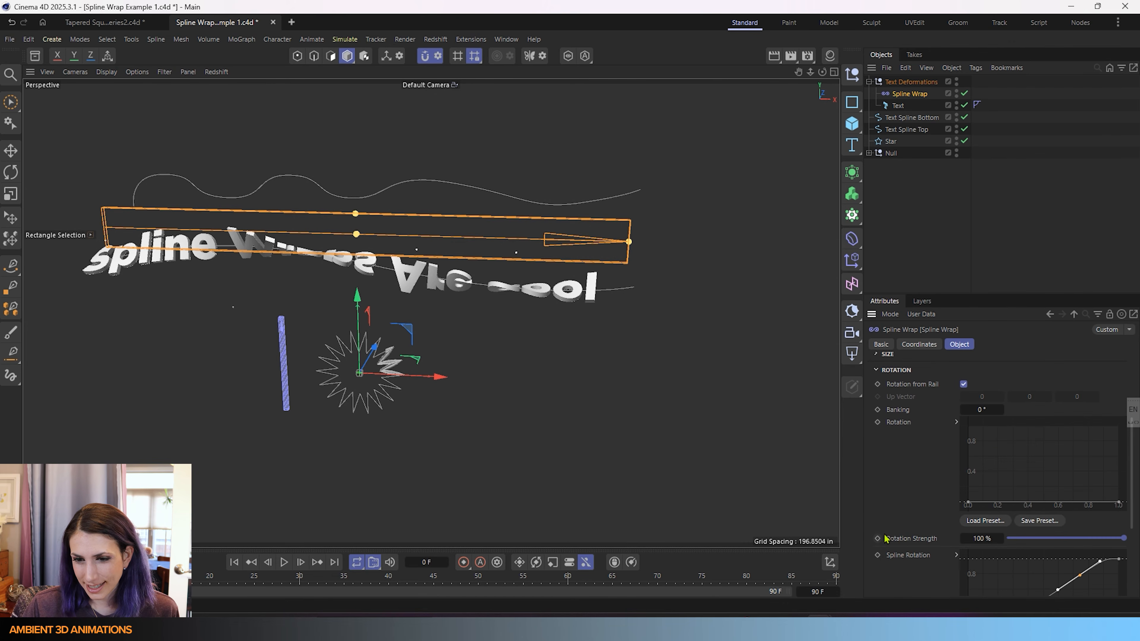
pyautogui.scroll(2, 885, 538)
pyautogui.click(885, 442)
pyautogui.scroll(2, 885, 444)
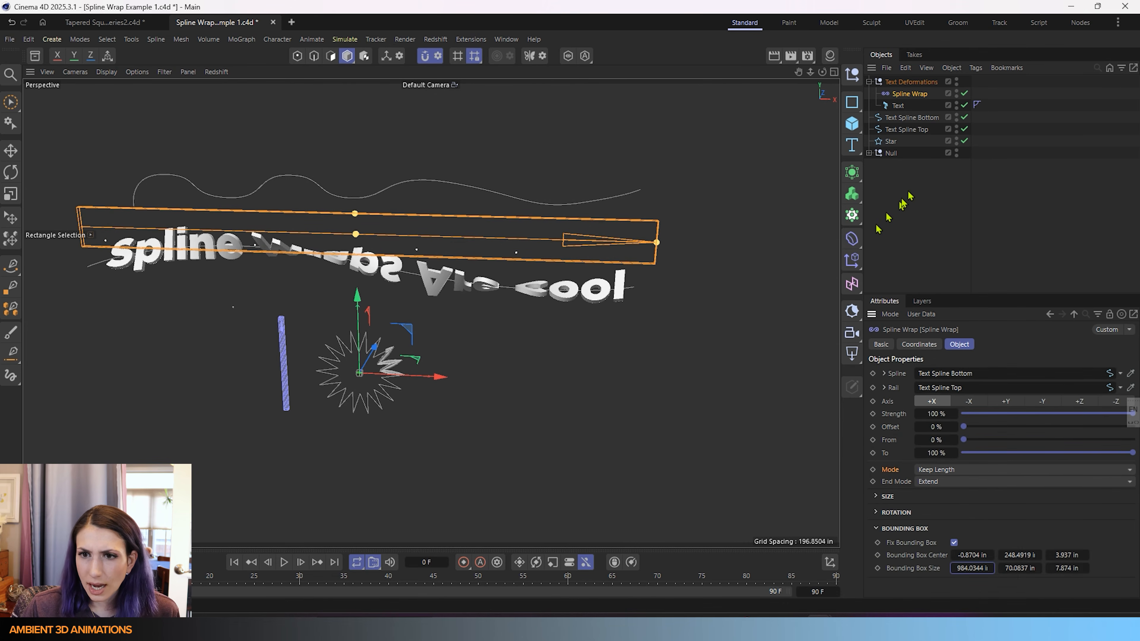
# Select Spline Wrap.1 inside the Null group and change its Bounding Box Center X to about -130.36 in.
pyautogui.click(870, 153)
pyautogui.click(904, 167)
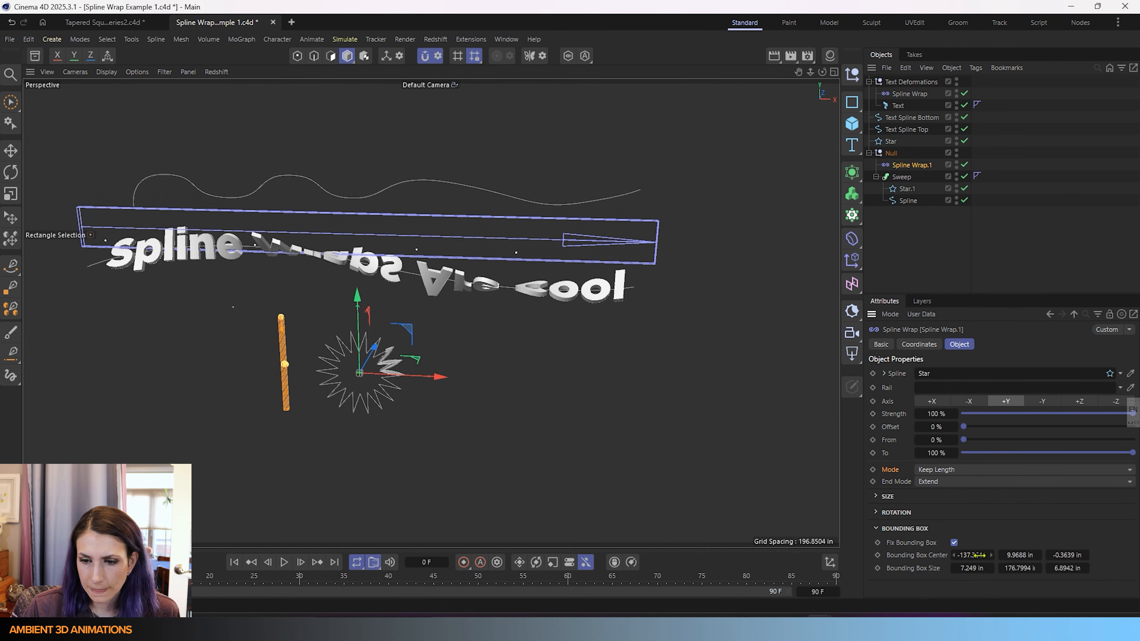
pyautogui.moveTo(979, 555)
pyautogui.mouseDown()
pyautogui.moveTo(1006, 555)
pyautogui.moveTo(957, 555)
pyautogui.mouseUp()
# Set the Bounding Box Center X of Spline Wrap.1 to about -139 in and collapse its Bounding Box settings.
pyautogui.scroll(5, 338, 367)
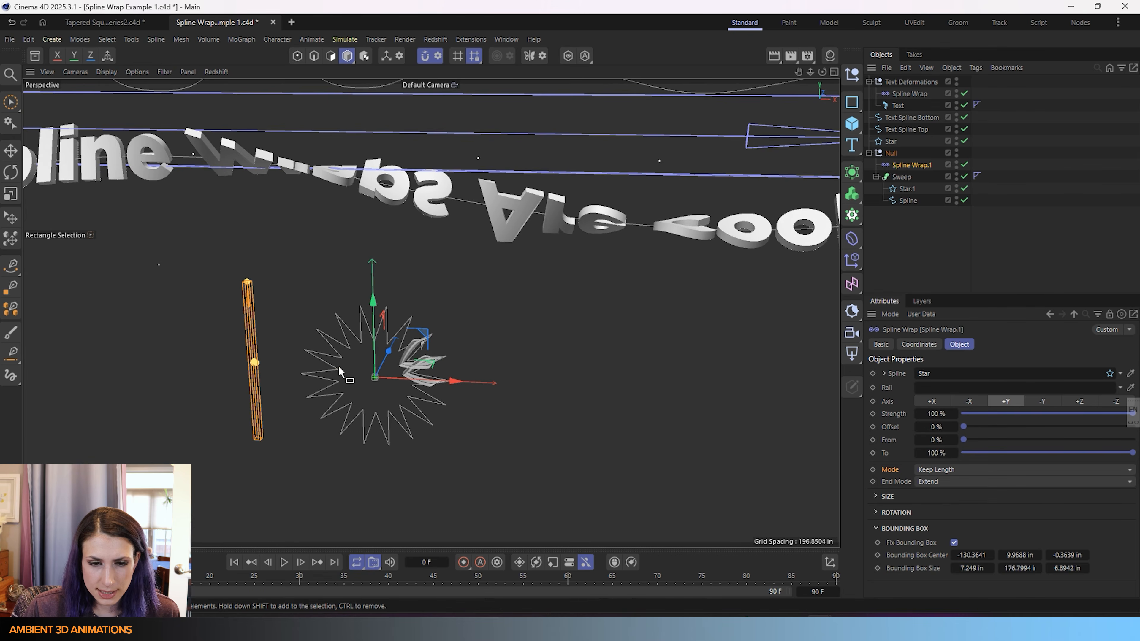
pyautogui.scroll(3, 338, 367)
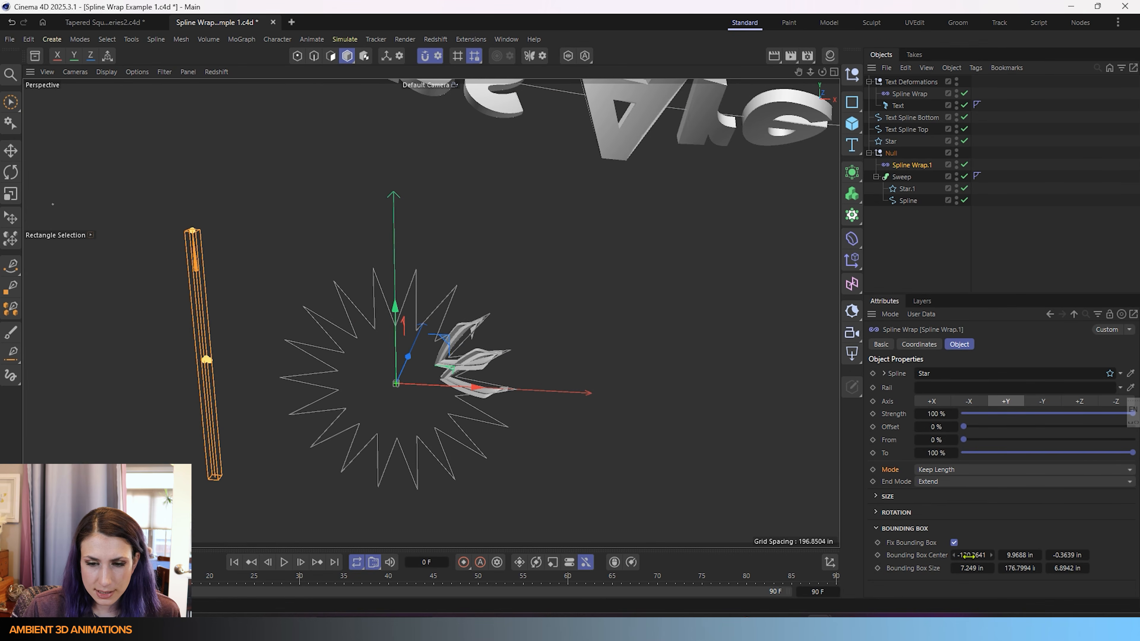
pyautogui.moveTo(961, 555)
pyautogui.mouseDown()
pyautogui.moveTo(1030, 558)
pyautogui.moveTo(967, 558)
pyautogui.mouseUp()
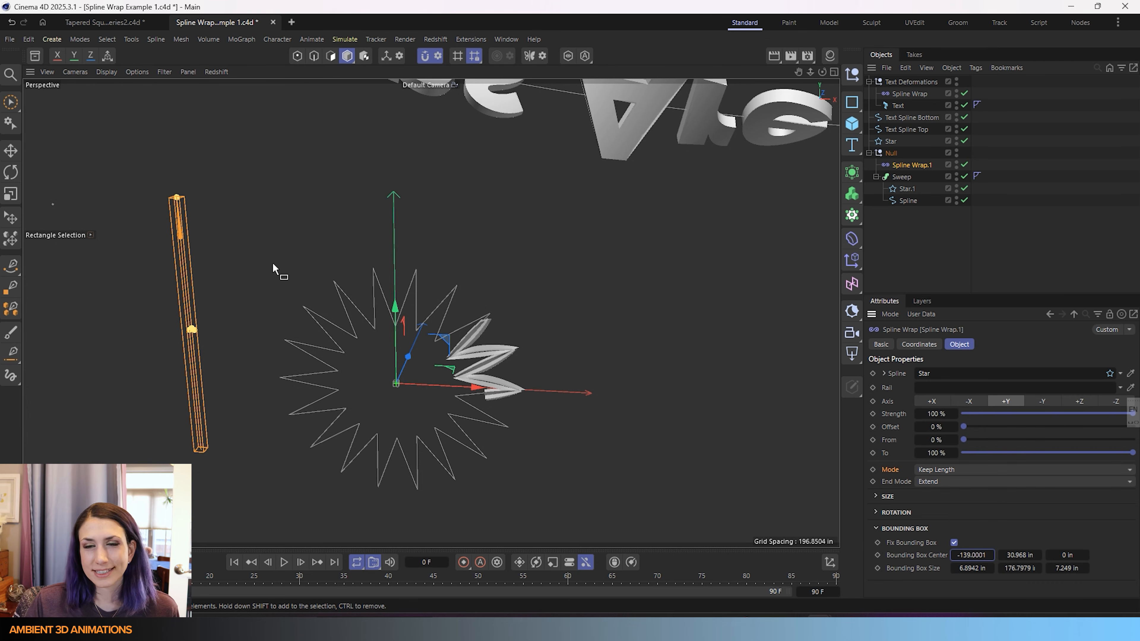
pyautogui.click(879, 530)
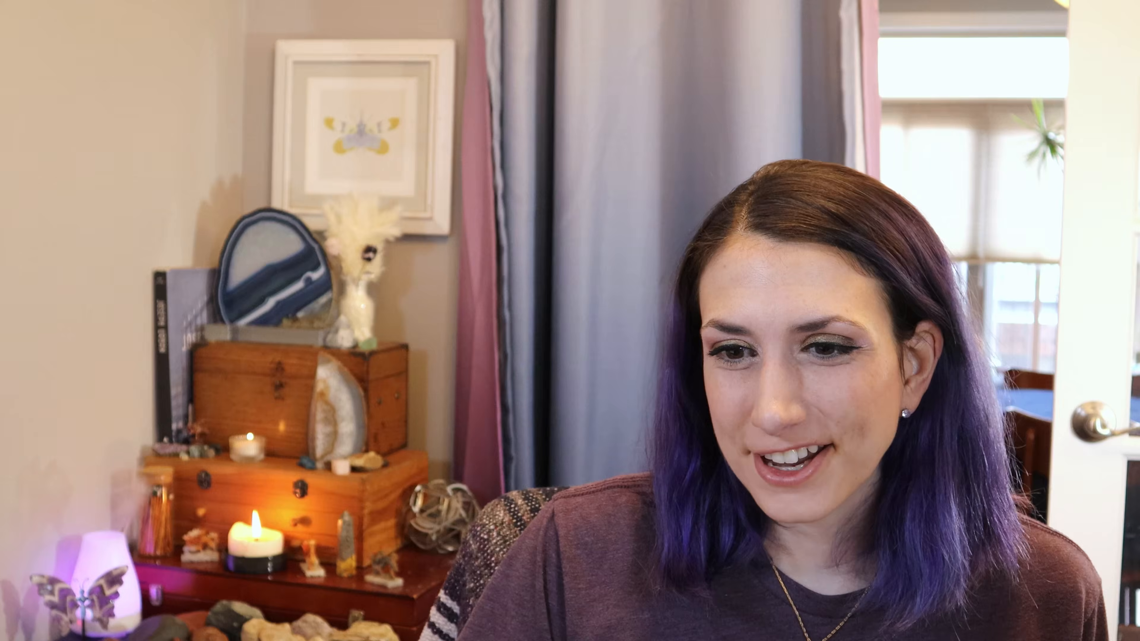